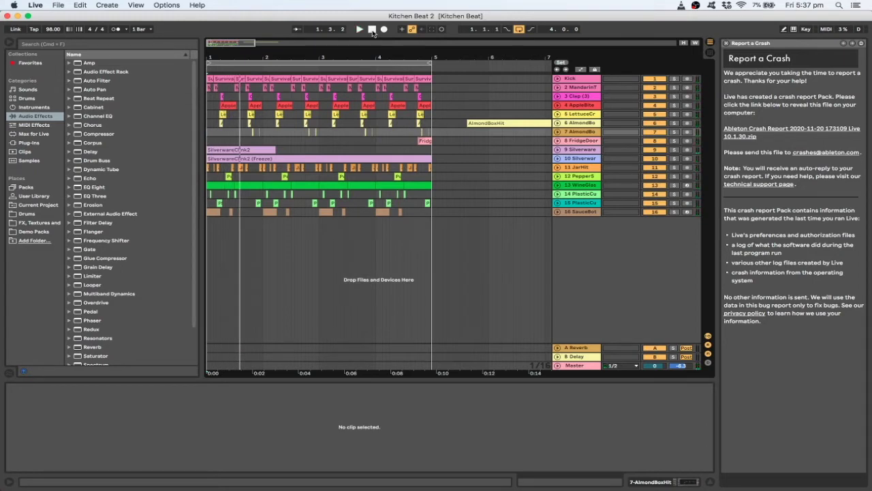
Close the crash report view and insert four bars of silence at the start of the arrangement, ahead of the beat
click(727, 43)
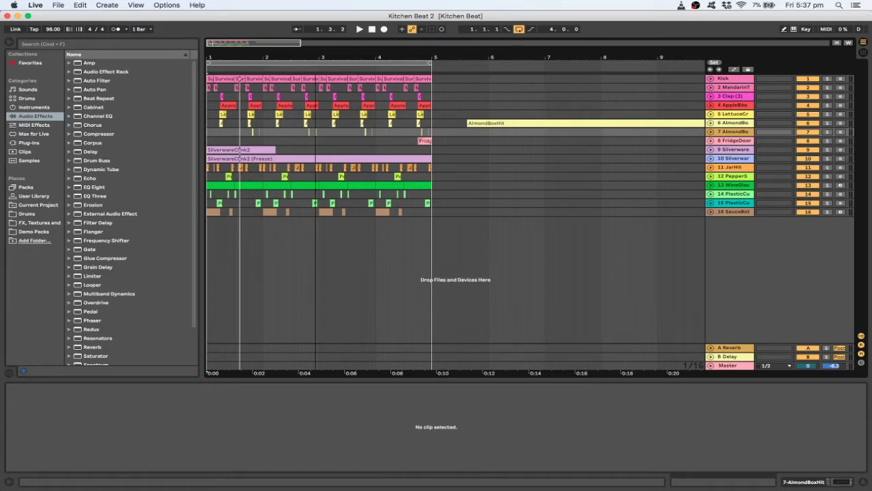
key(plus)
click(208, 138)
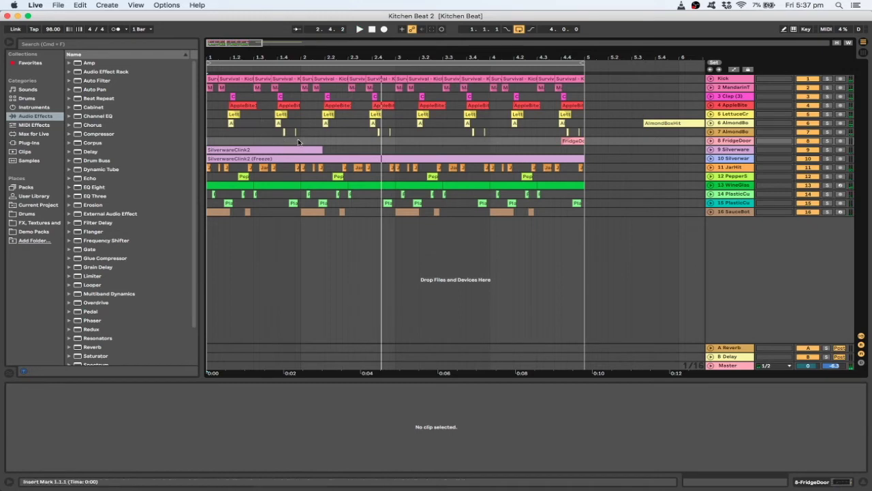
drag(585, 148, 175, 160)
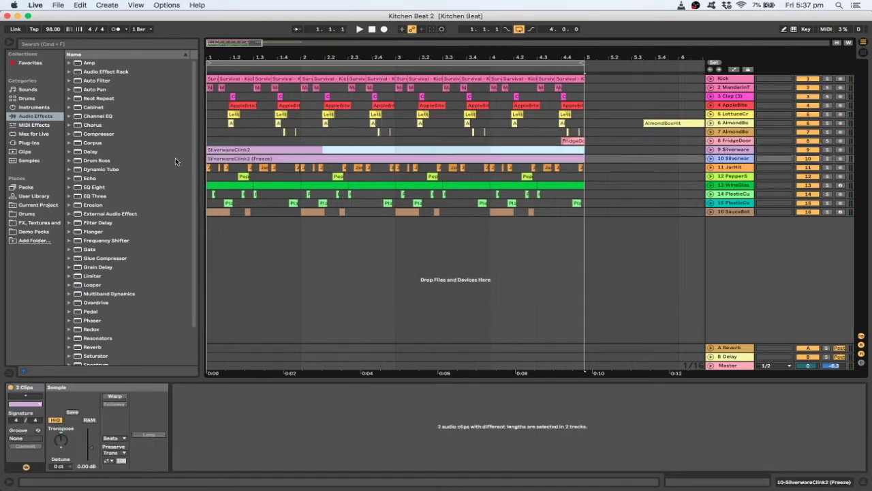
key(super+i)
click(365, 113)
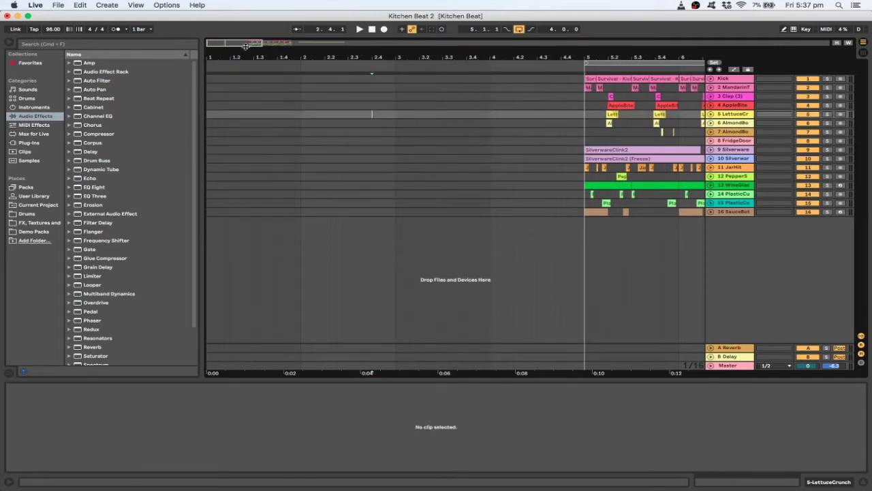
Copy all clips between bars 5 and 9 on the 16 tracks and paste them at bar 1
drag(246, 45, 245, 27)
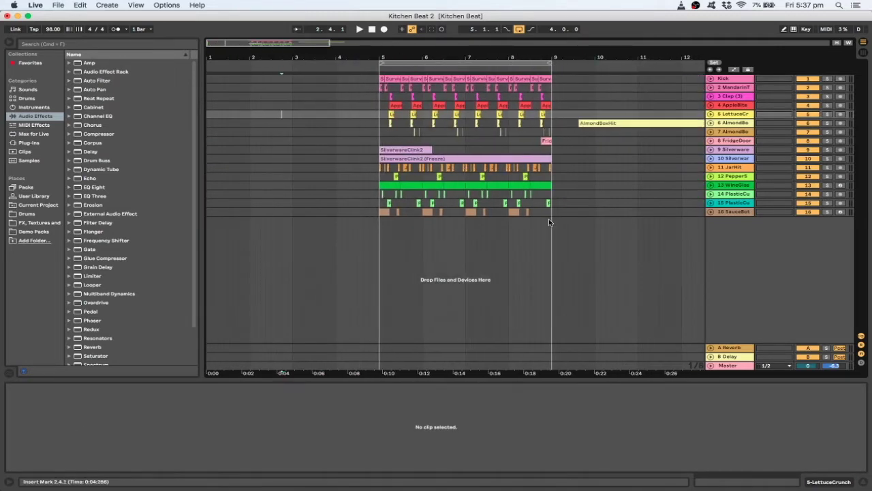
drag(553, 217, 384, 52)
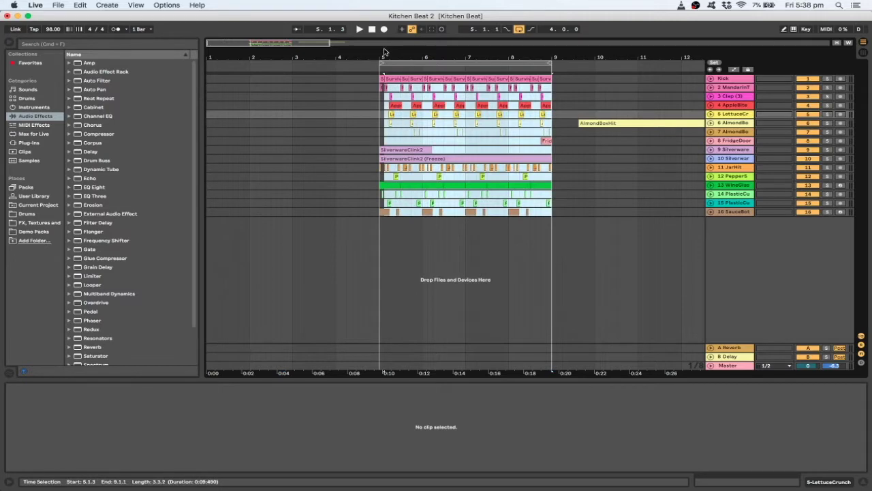
click(331, 114)
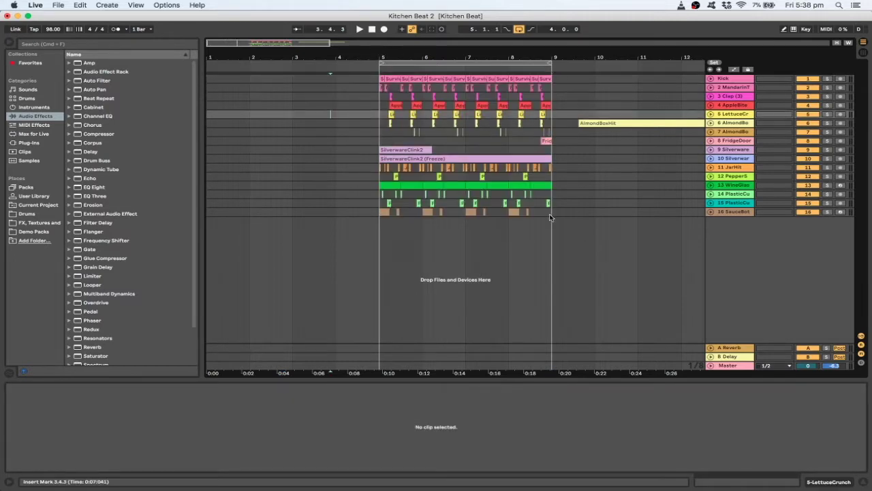
drag(546, 214, 382, 60)
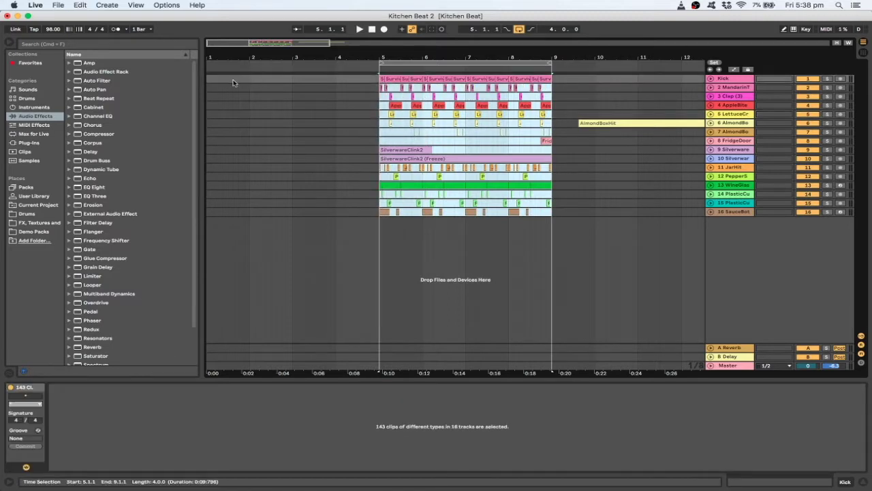
click(211, 81)
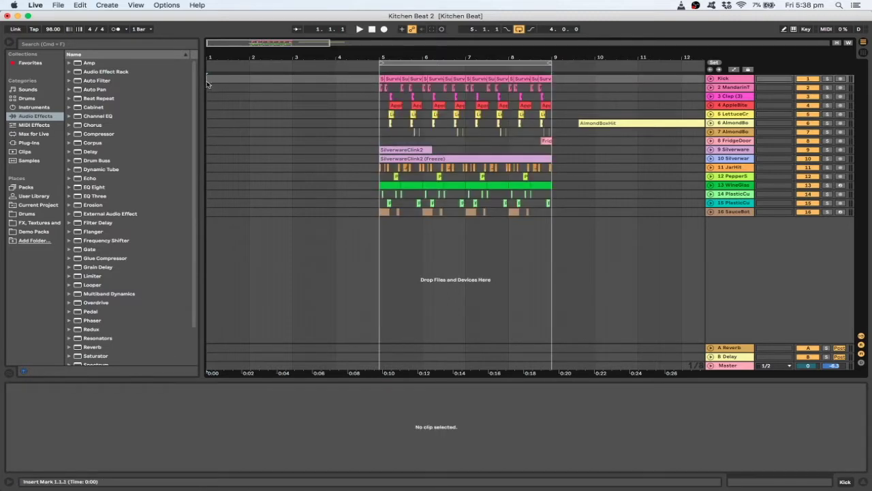
key(super+v)
Move the four-bar loop to start at bar 1, play it back and briefly solo the JarHit track
drag(219, 46, 220, 65)
drag(486, 63, 247, 72)
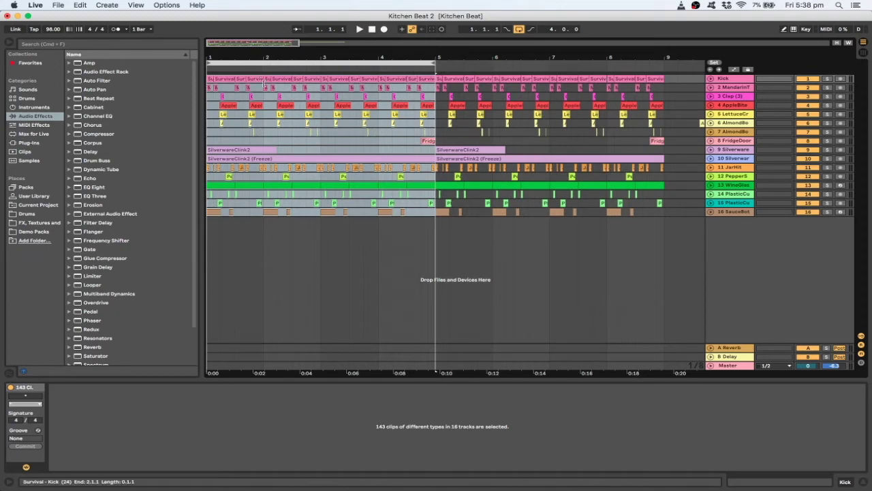
key(space)
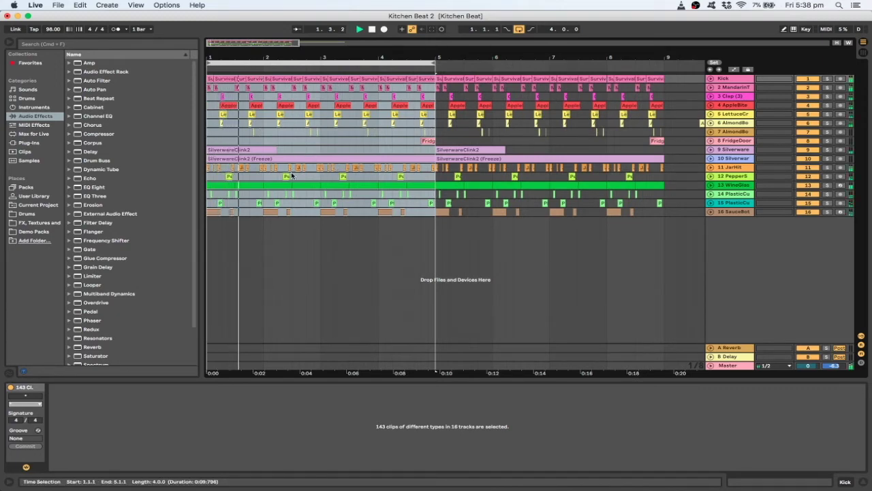
click(828, 167)
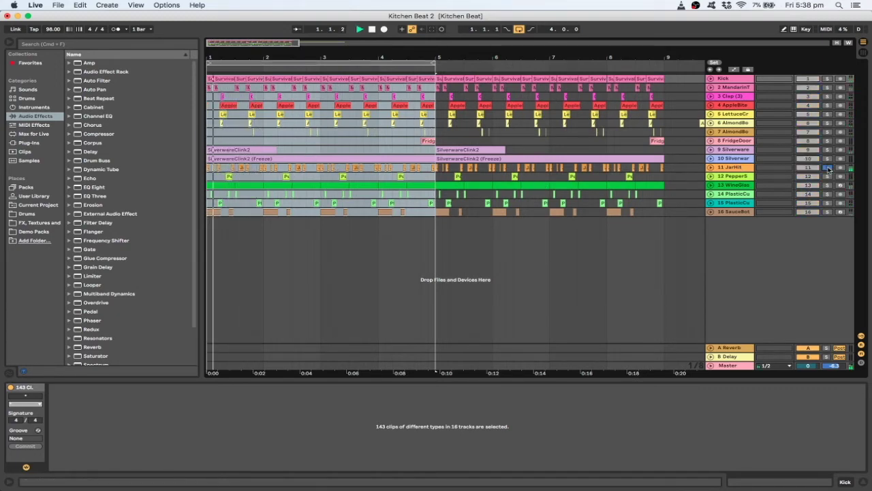
click(828, 167)
Deactivate the JarHit and PepperShaker clips in the first four bars and play the result
click(429, 178)
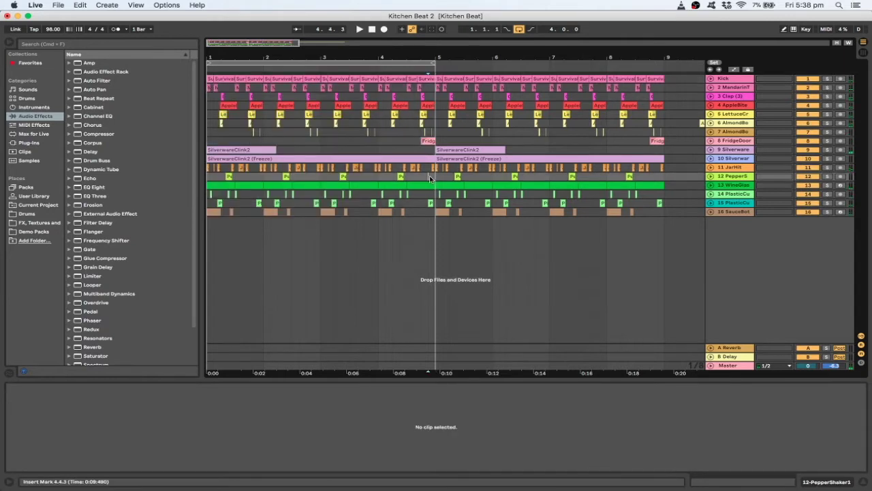
drag(429, 178, 180, 163)
key(space)
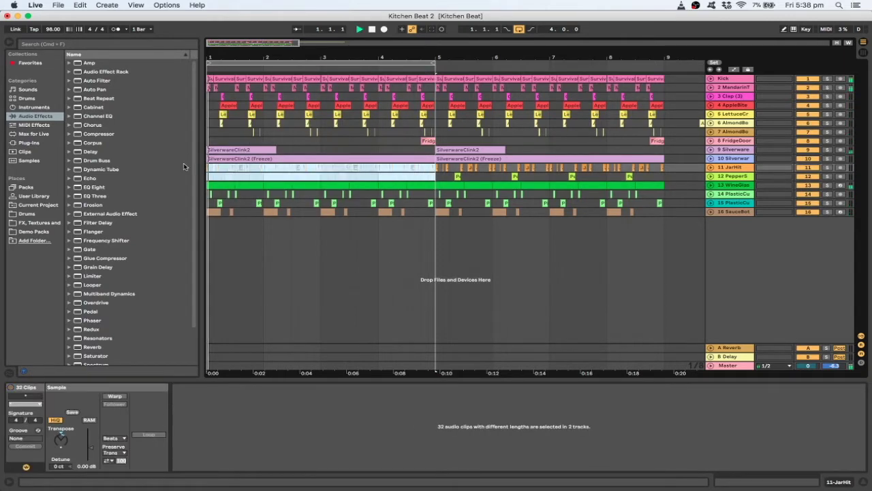
Deactivate the WineGlass clips and both tracks of PlasticCup clips in the first four bars, and audition the loop
click(239, 183)
key(space)
mouse_move(428, 212)
mouse_down()
mouse_move(201, 185)
mouse_move(218, 178)
mouse_move(496, 203)
mouse_move(434, 204)
mouse_up()
key(space)
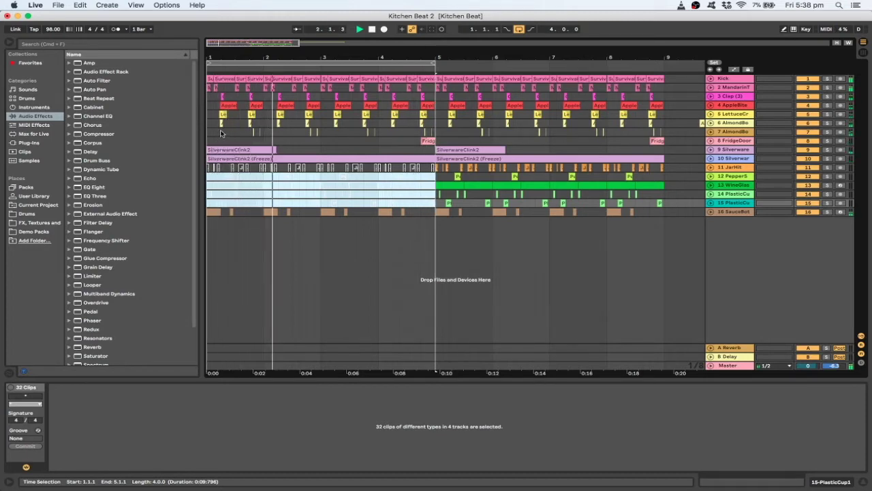
key(space)
Try deactivating the MandarinThud clips in the first four bars and listen to the loop
drag(207, 105, 187, 89)
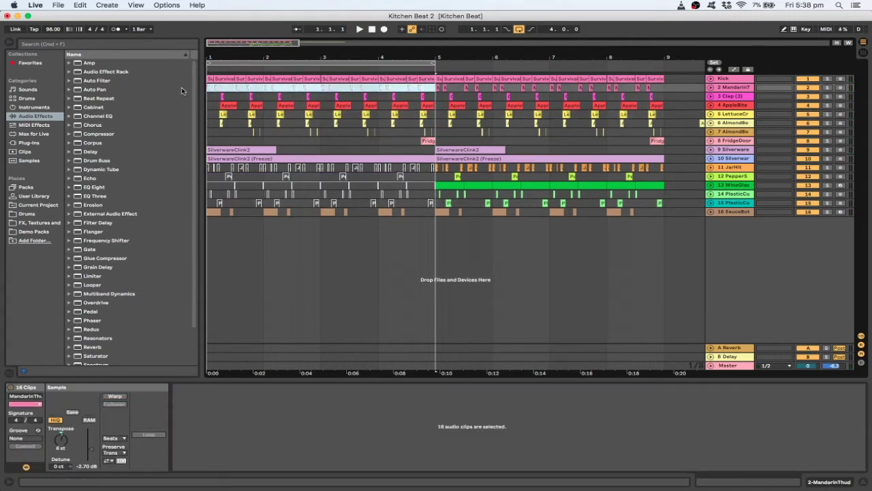
key(space)
key(space)
key(space)
Try muting the second kick clip at 1.1.3 and reactivating the first MandarinThud clip, auditioning each change
click(223, 77)
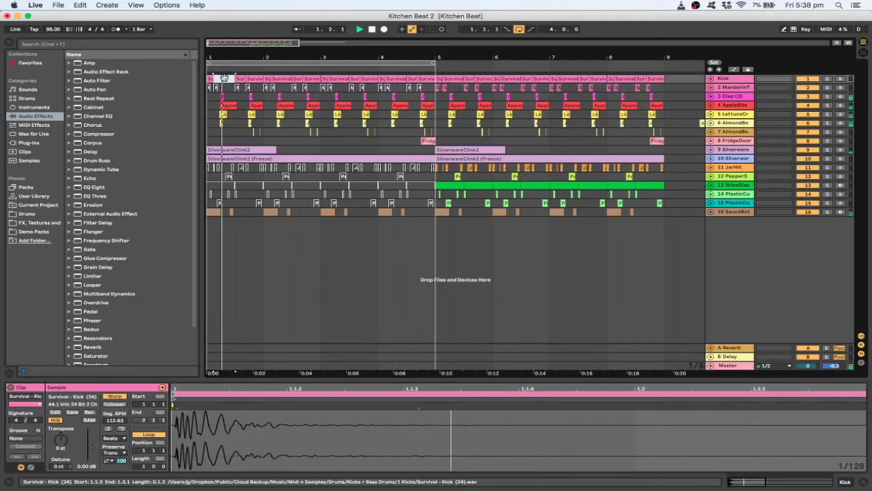
click(210, 99)
key(space)
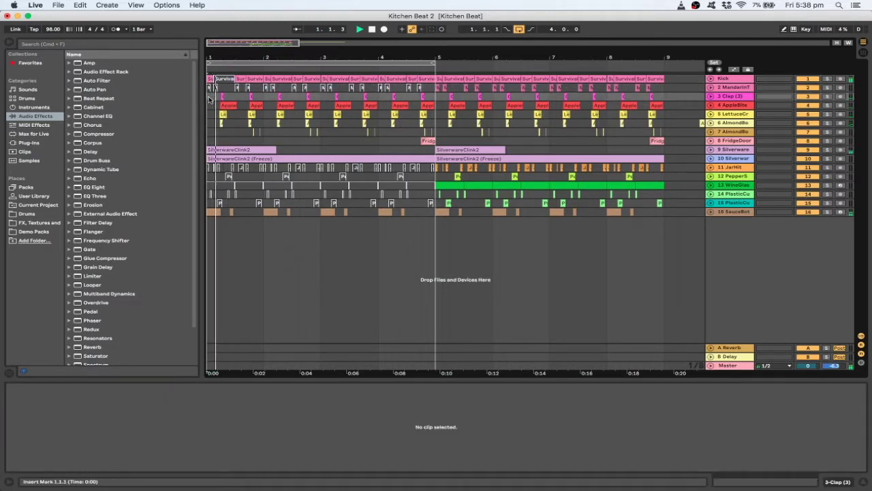
key(space)
click(210, 87)
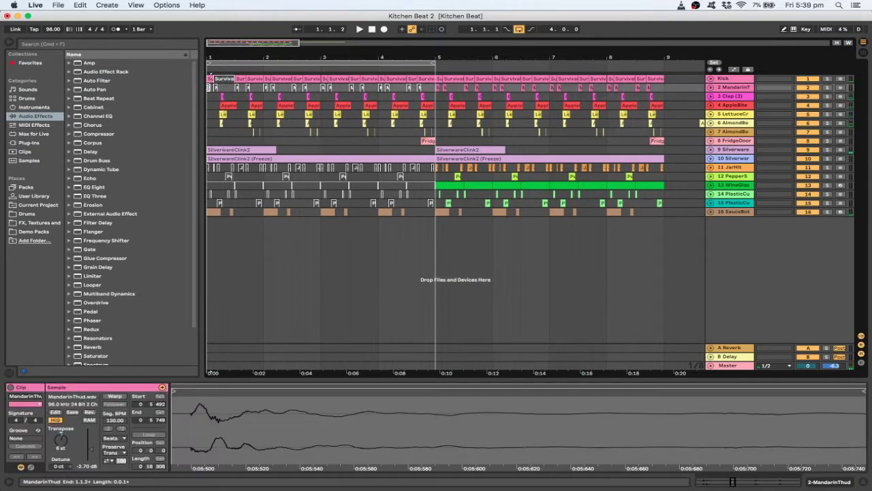
click(216, 96)
key(space)
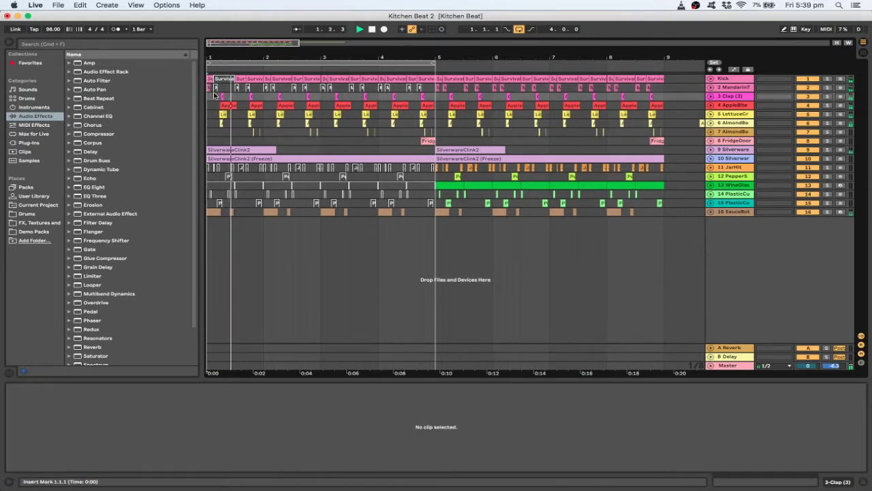
key(space)
Undo the kick and MandarinThud clip deactivations and play the loop from bar 1
key(super+z)
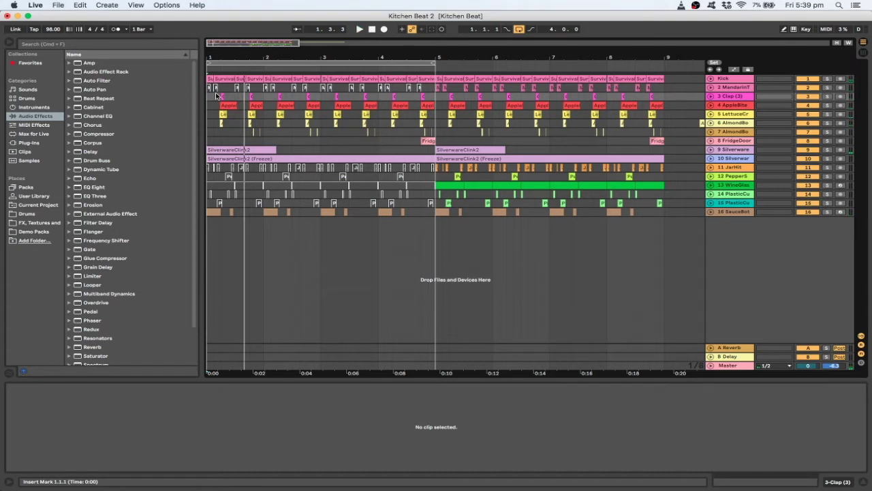
click(209, 99)
key(super+z)
key(space)
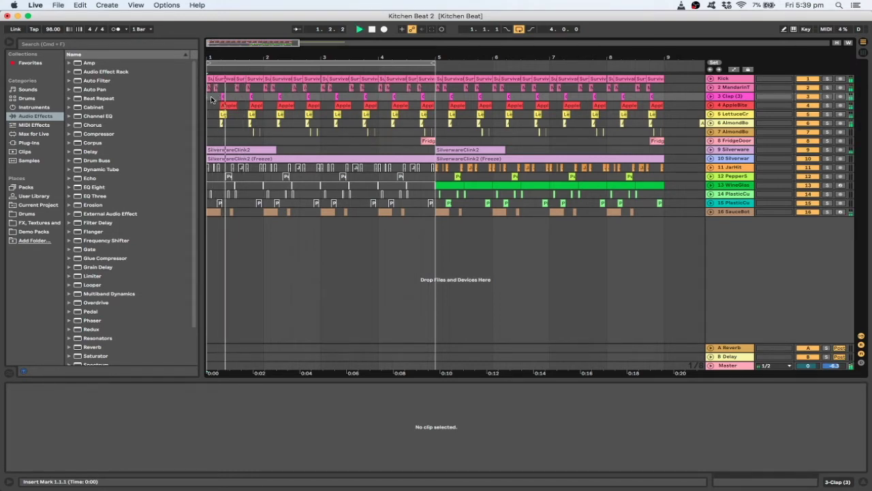
Deactivate the AppleBite clips in the first four bars and listen to the loop from the start
drag(209, 107, 435, 108)
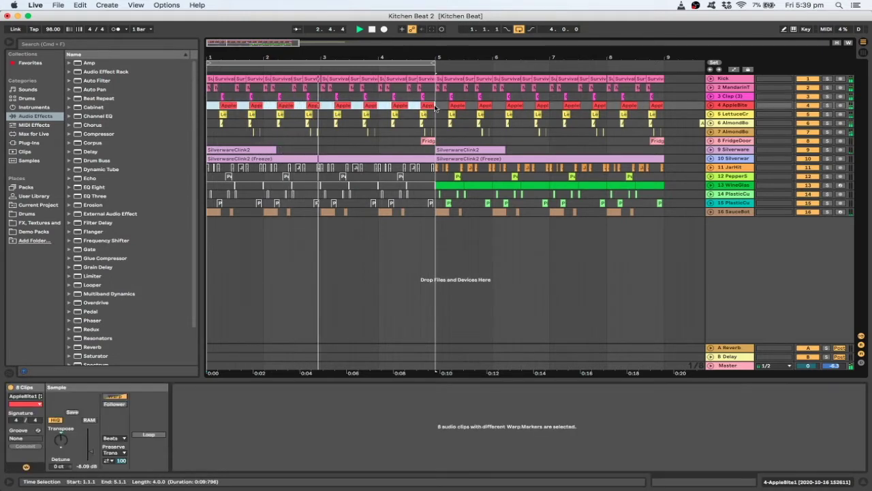
key(0)
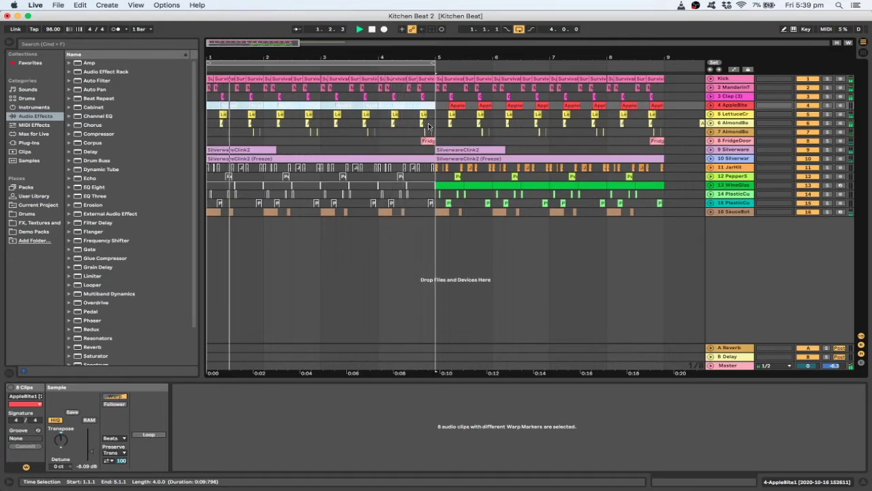
key(space)
key(space)
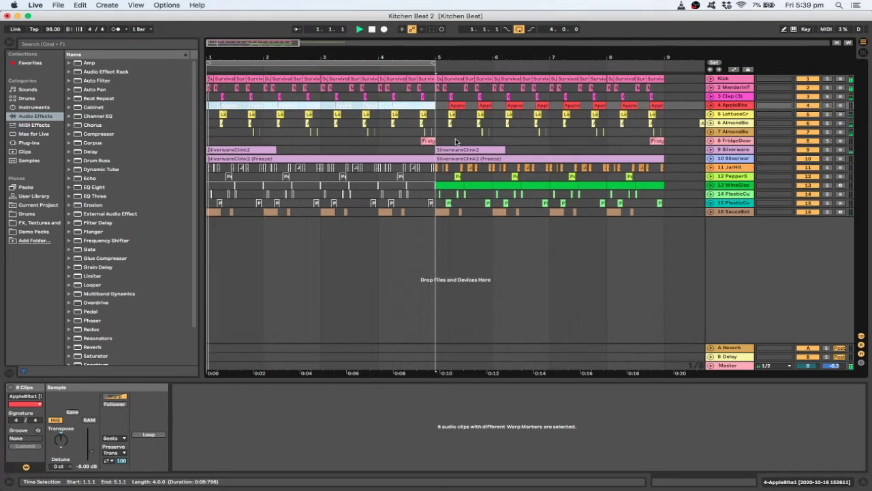
key(space)
Deactivate the SauceBottle clips in the first four bars and play the loop from bar 1
click(288, 133)
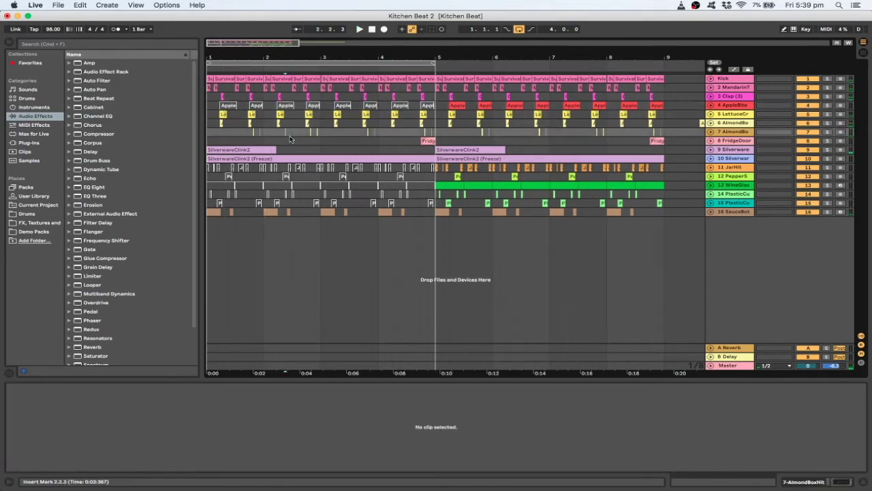
drag(418, 210, 204, 212)
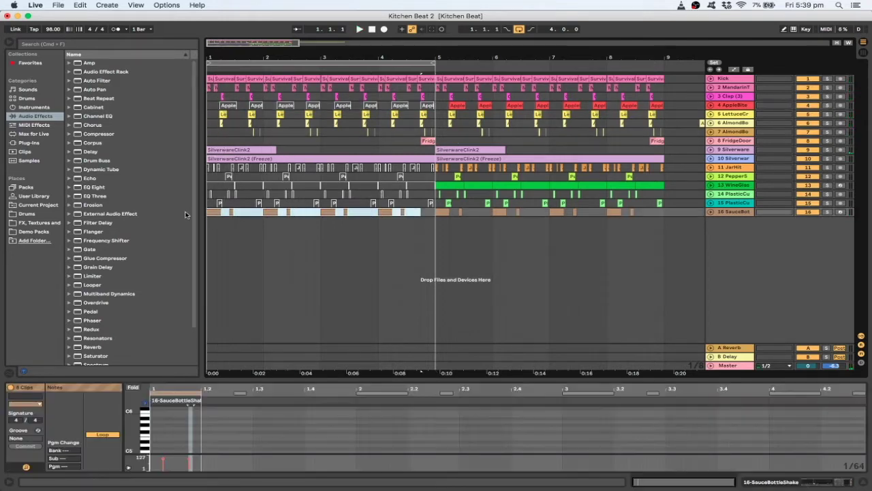
click(208, 134)
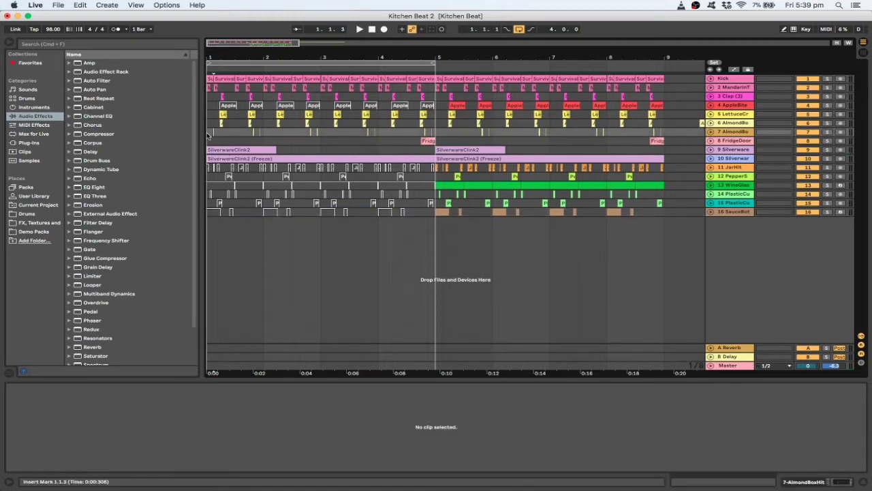
key(space)
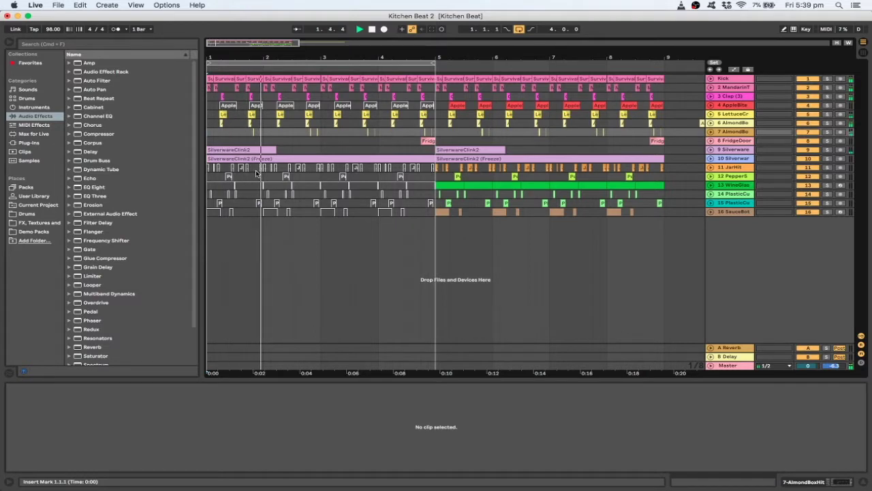
Deactivate the clips on the Clap, LettuceCrunch and first AlmondBoxHit tracks from 1.1.3 to bar 5 and audition the intro
drag(213, 98, 441, 123)
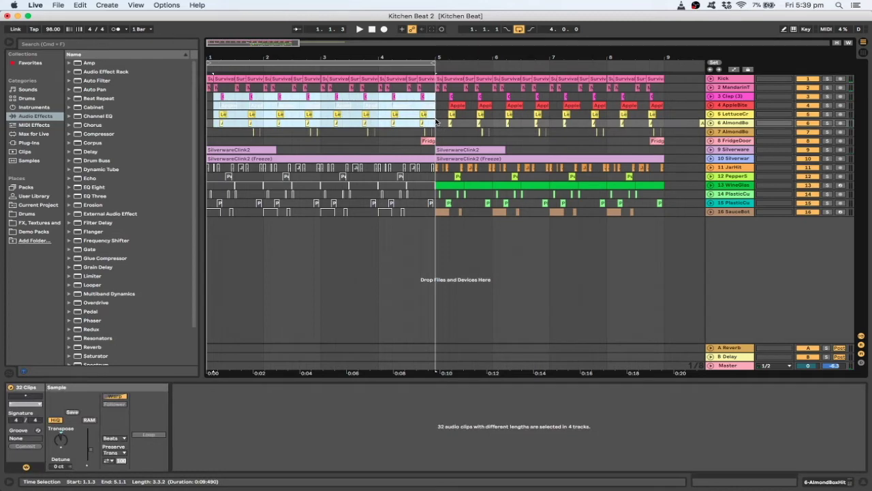
key(space)
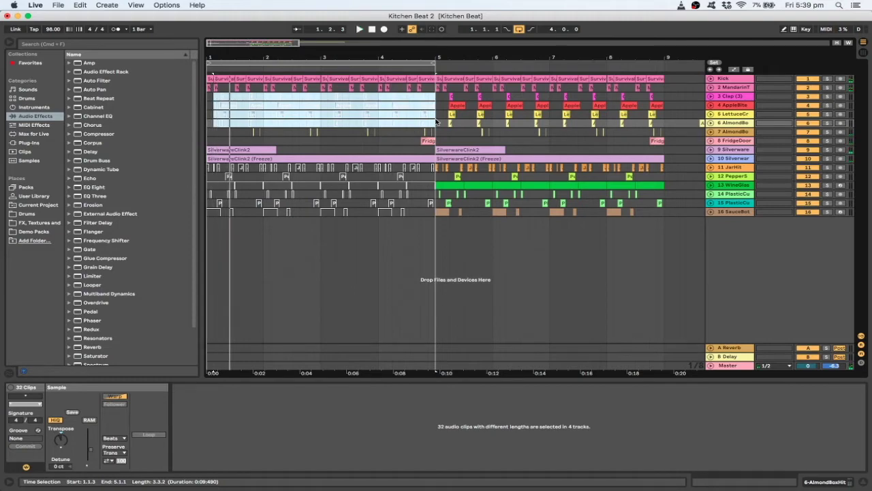
click(405, 221)
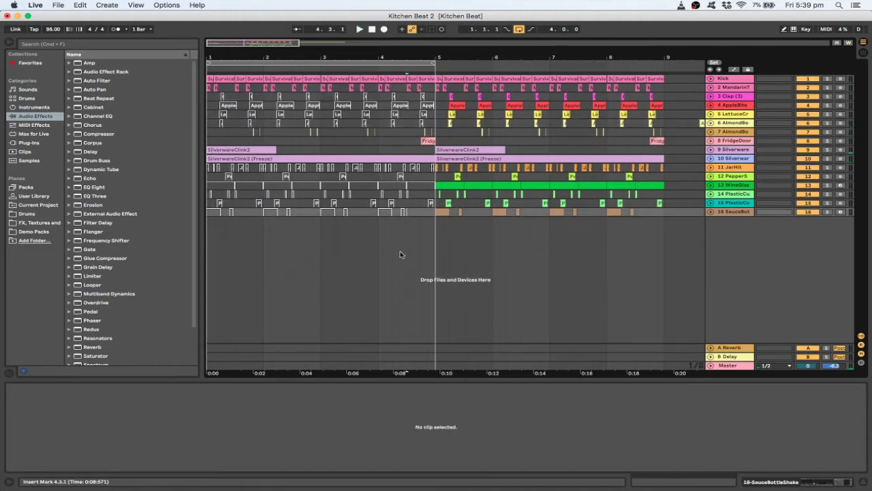
right_click(400, 254)
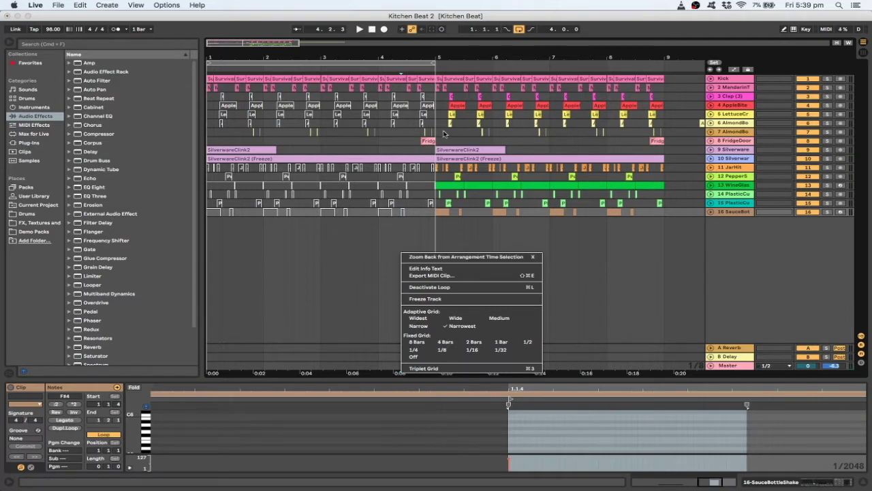
click(440, 134)
click(437, 140)
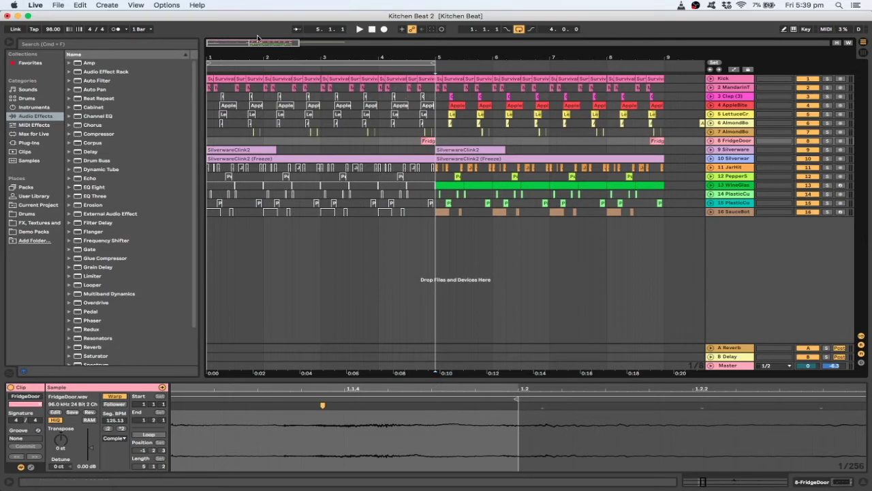
Set the fixed grid to 8 bars and remove the stray AlmondBoxHit clip after bar 9
drag(252, 44, 252, 24)
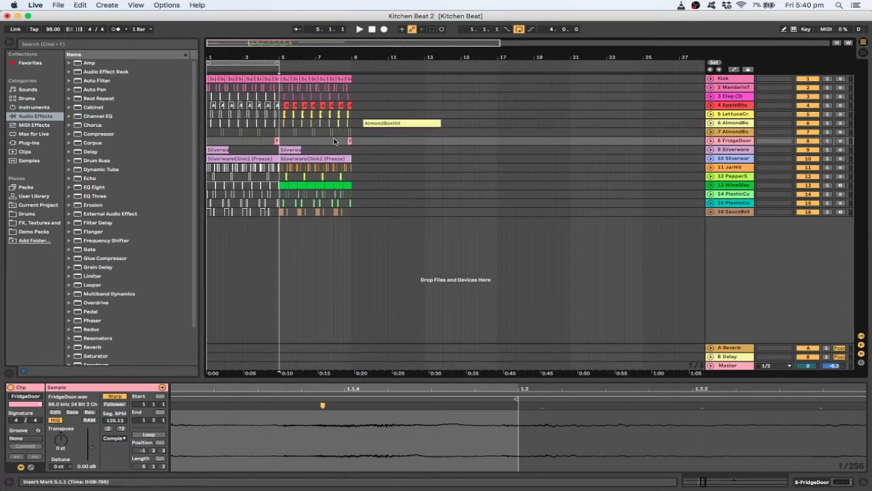
click(367, 147)
right_click(368, 147)
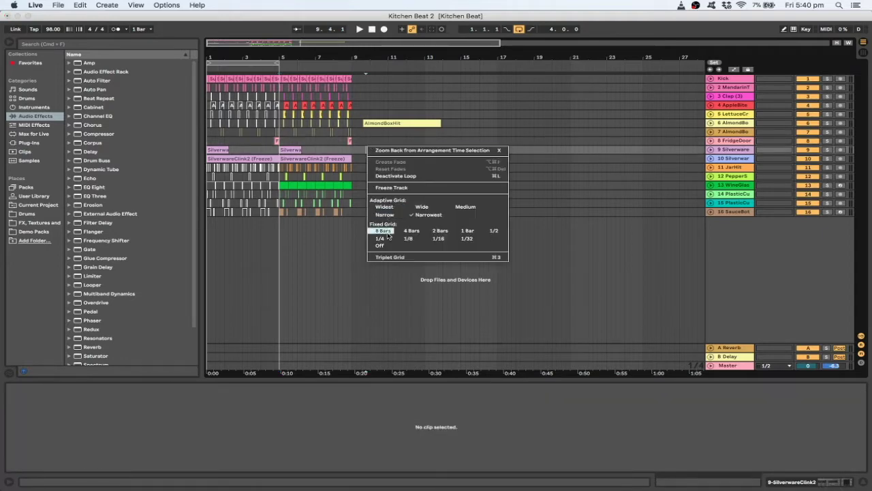
click(386, 231)
drag(388, 123, 518, 125)
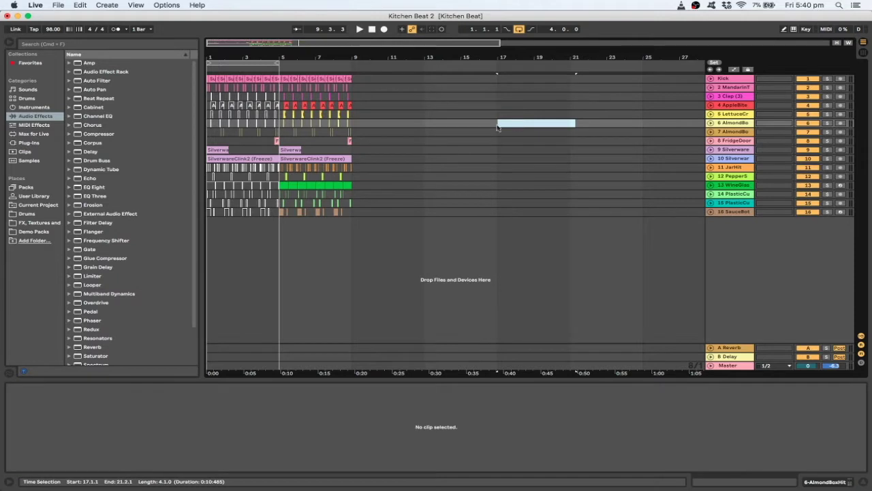
Set the arrangement's fixed grid to 4 bars
drag(355, 211, 284, 58)
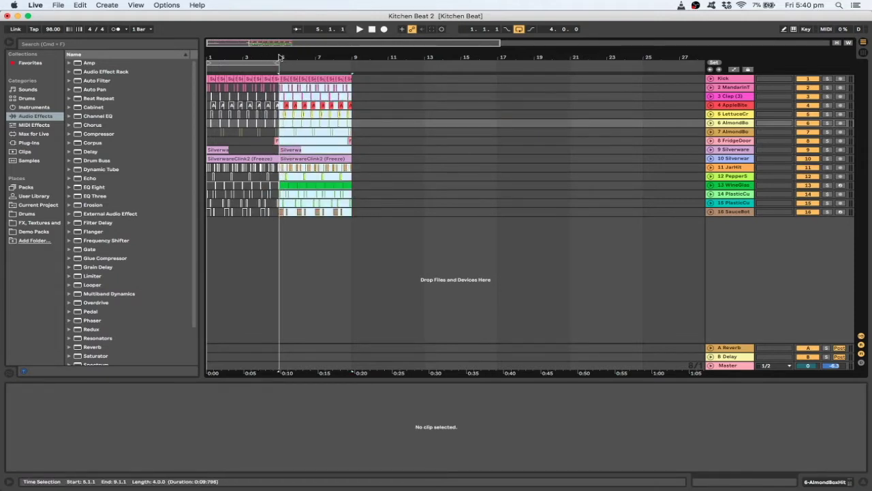
click(401, 113)
right_click(402, 113)
click(446, 203)
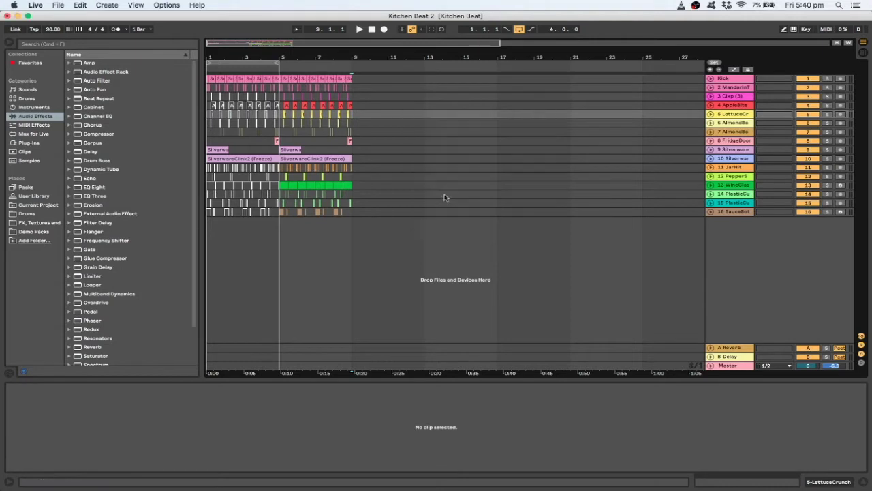
Move the full four-bar beat on all tracks from bar 5 to bar 17
drag(315, 131, 279, 46)
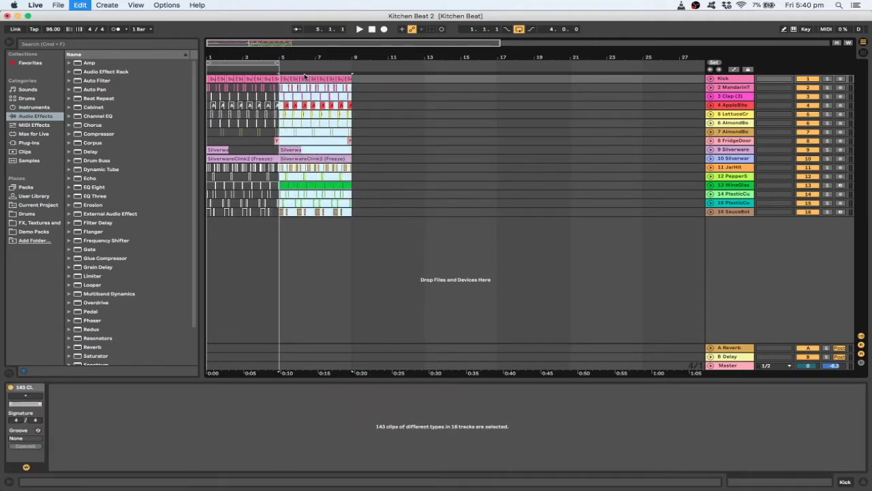
key(Delete)
click(499, 78)
key(super+v)
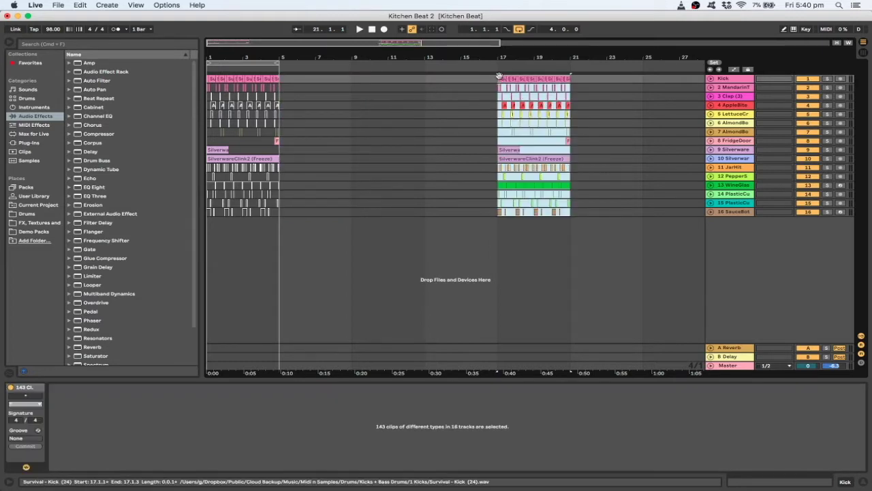
Duplicate the sparse first four bars on all tracks three times to fill the arrangement up to bar 17
click(285, 213)
drag(285, 217, 171, 29)
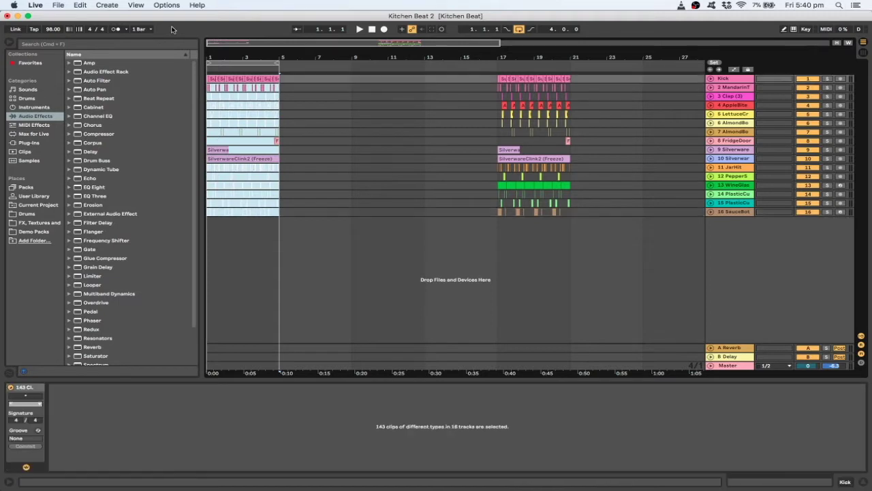
key(super+d)
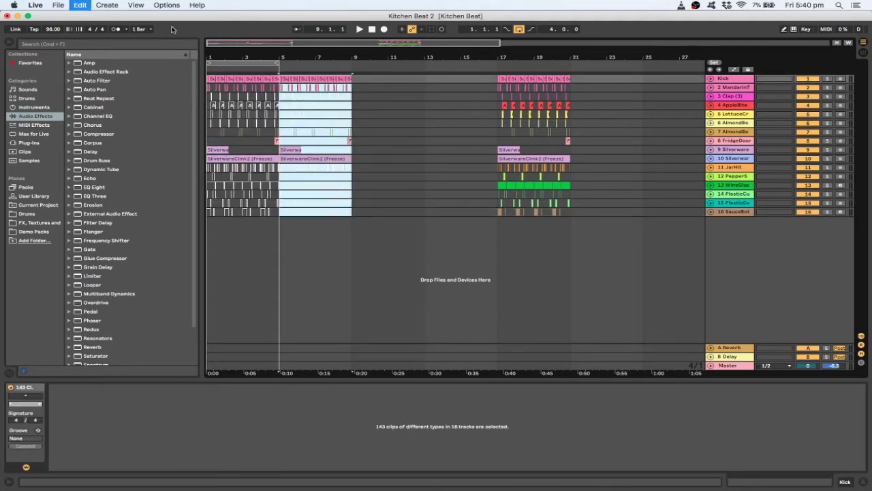
key(super+d)
key(super+d)
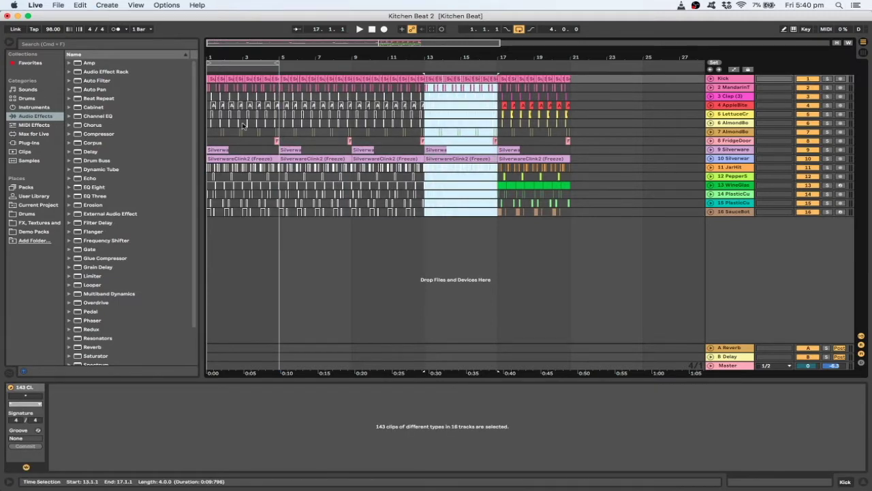
Extend the loop to bar 21 so it spans 20 bars, and play the arrangement from bar 1
drag(275, 61, 541, 67)
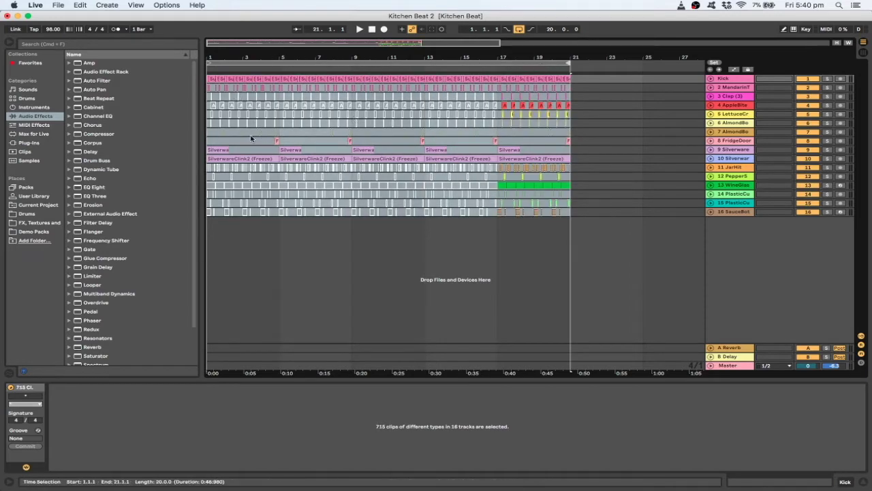
click(208, 141)
key(space)
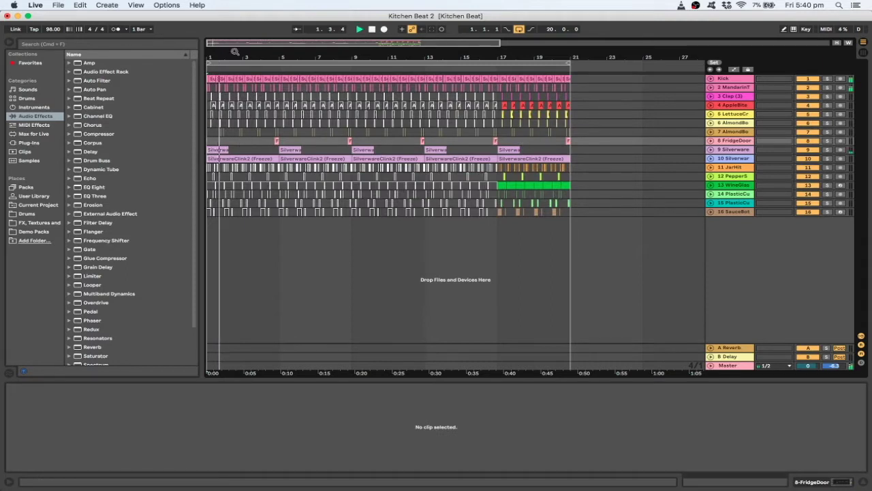
Try reactivating the Clap clips from bar 5 to bar 9, audition the section, and deactivate them again
drag(240, 51, 271, 92)
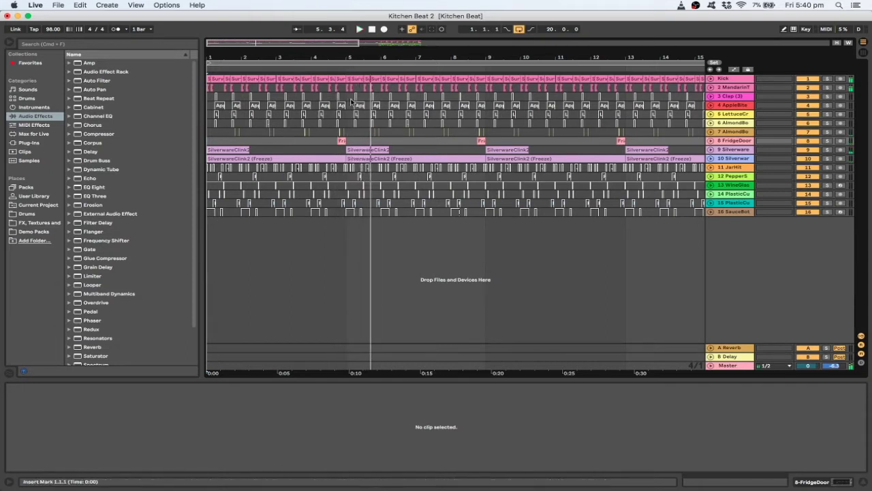
drag(350, 99, 372, 99)
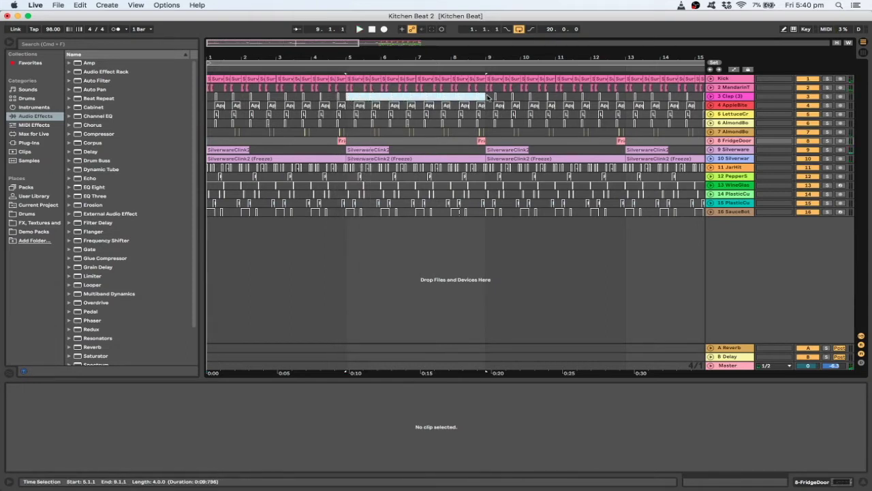
drag(488, 97, 487, 97)
key(space)
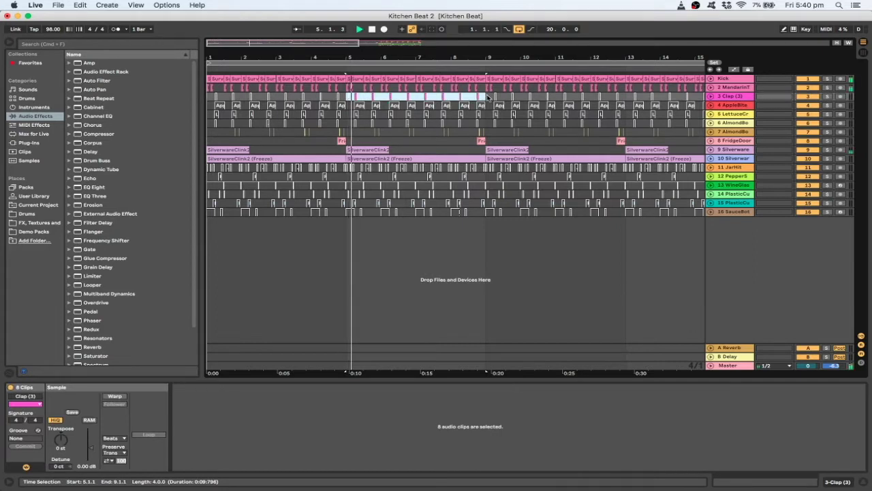
key(super+c)
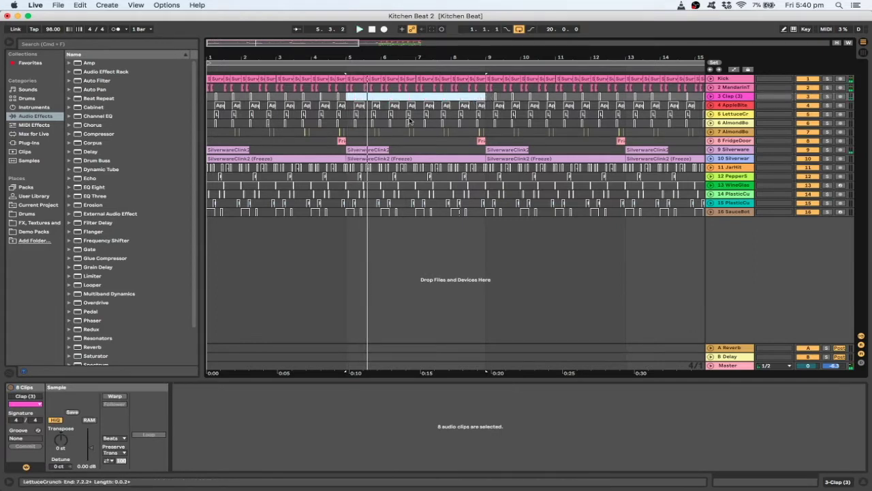
Reactivate the LettuceCrunch clips and the first AlmondBoxHit track's clips from bar 5 to bar 9 while auditioning the section
drag(349, 114, 481, 114)
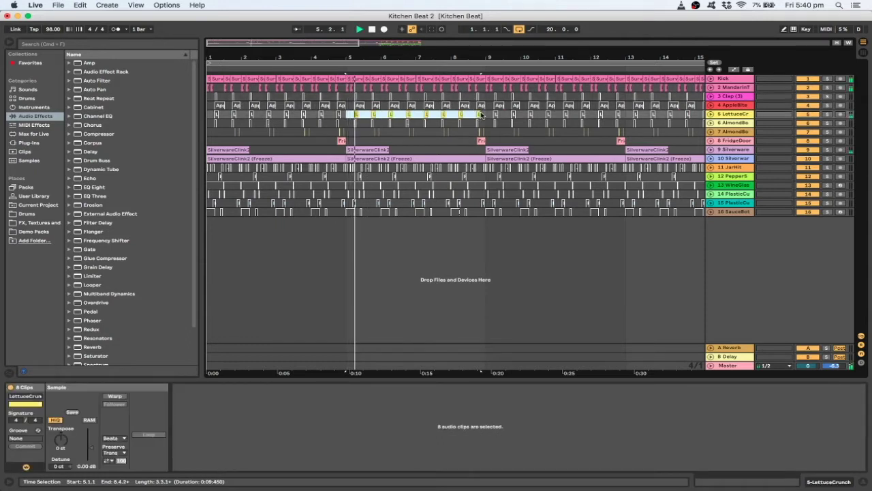
drag(487, 123, 407, 124)
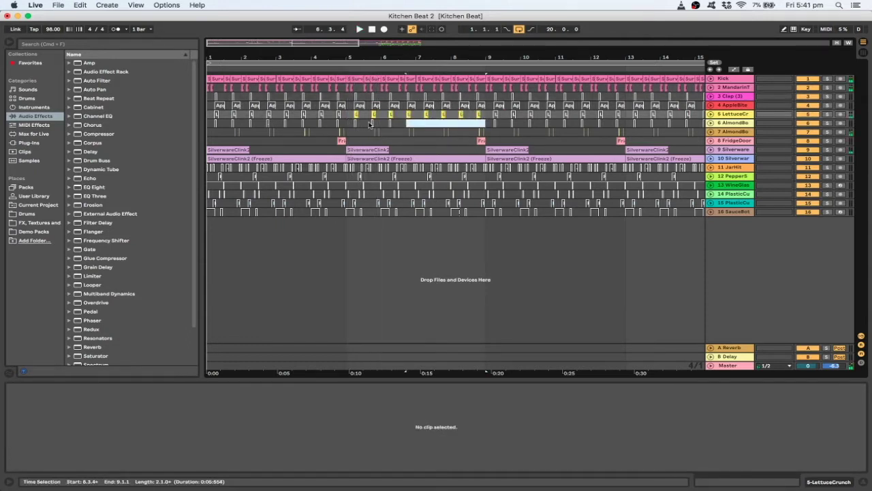
drag(344, 124, 345, 124)
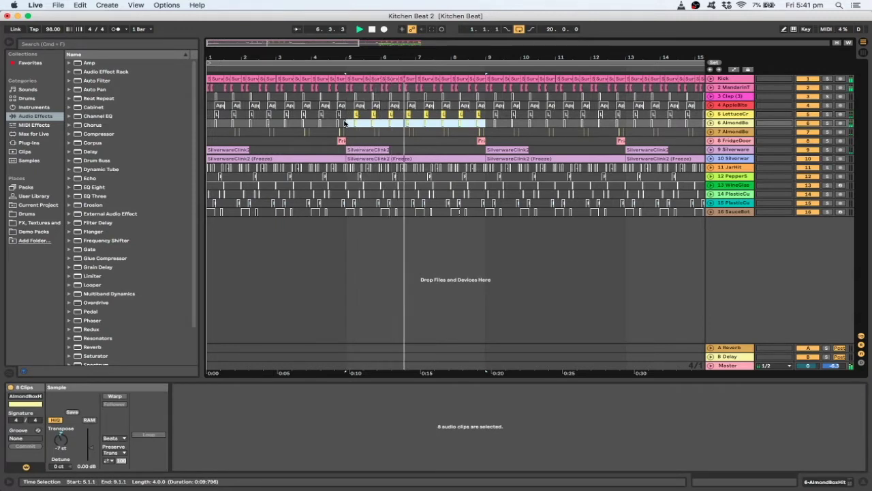
Duplicate the active LettuceCrunch and AlmondBoxHit clips of bars 5 to 9 twice, up to bar 17
drag(346, 116, 488, 127)
key(super+d)
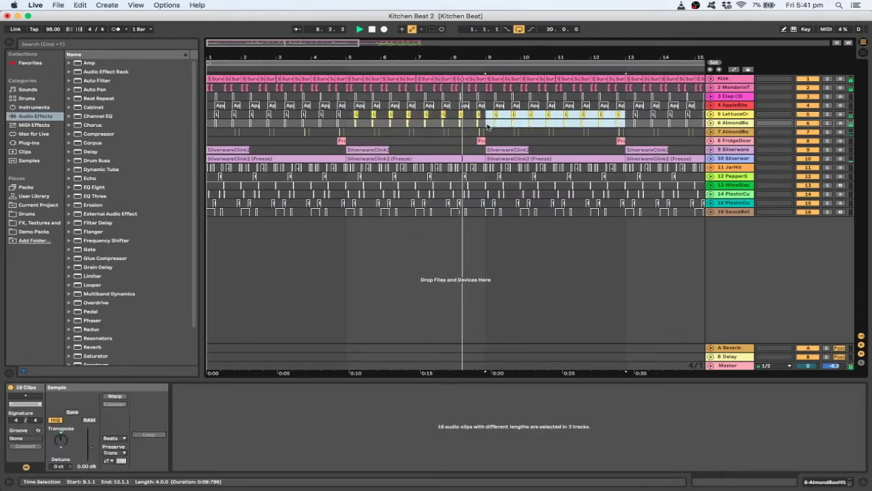
key(super+d)
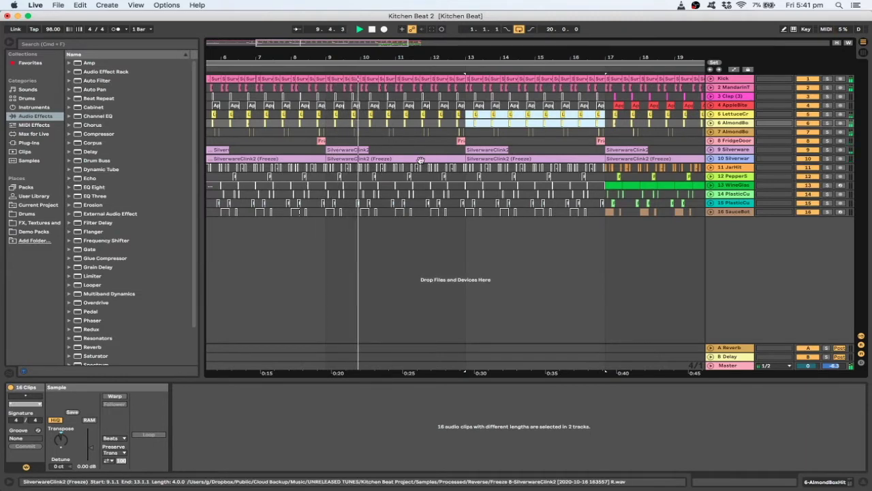
Unfold the PlasticCup1 track, reactivate its clips from bar 9 to bar 13 and duplicate them up to bar 17
drag(333, 194, 461, 199)
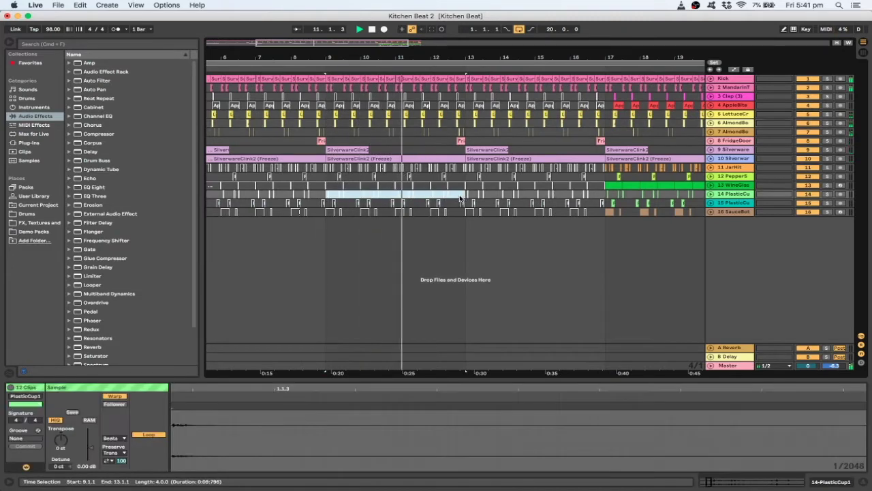
click(710, 194)
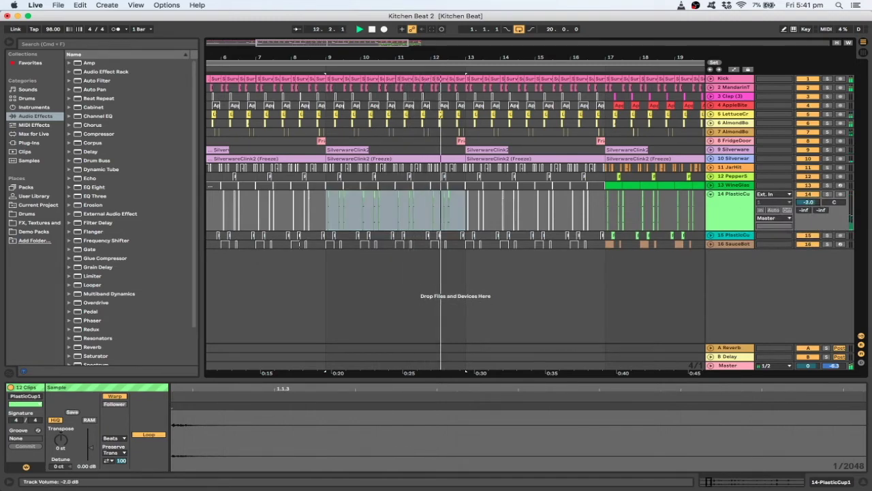
click(466, 206)
drag(465, 206, 319, 207)
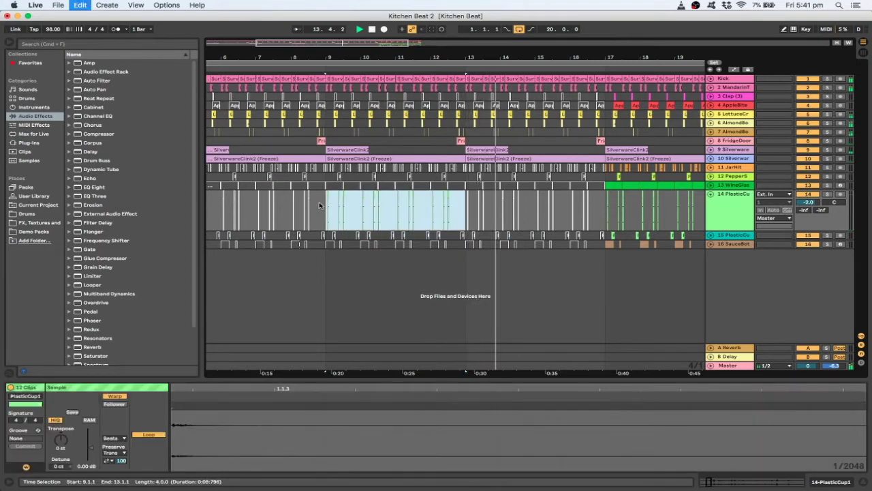
key(Right)
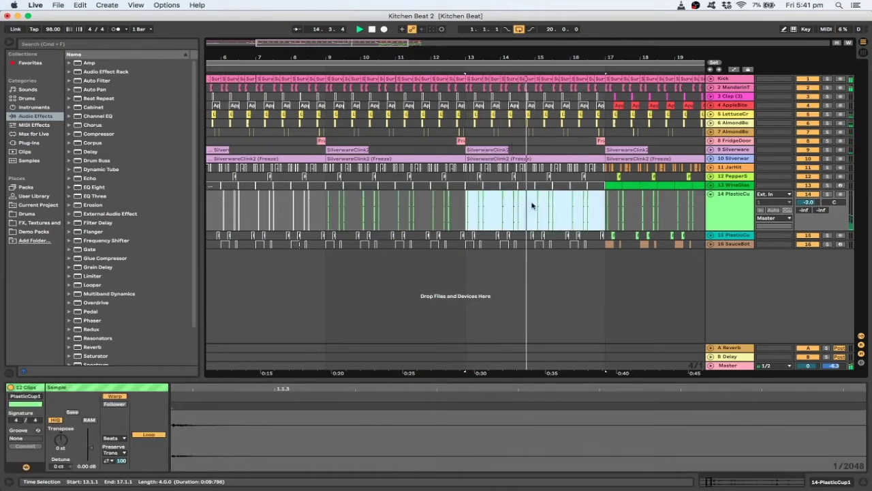
Raise the PlasticCup1 track volume to 2.1 dB, listen through to the full beat and stop playback at the start
drag(808, 202, 808, 175)
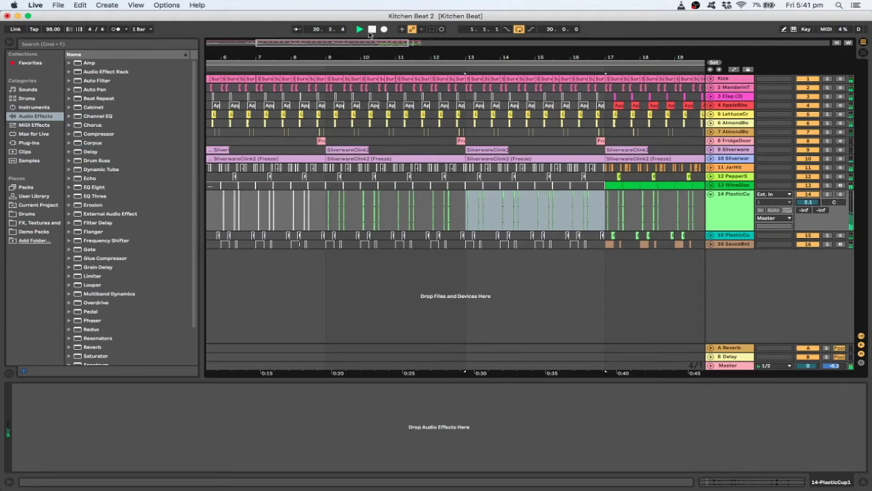
drag(360, 45, 324, 21)
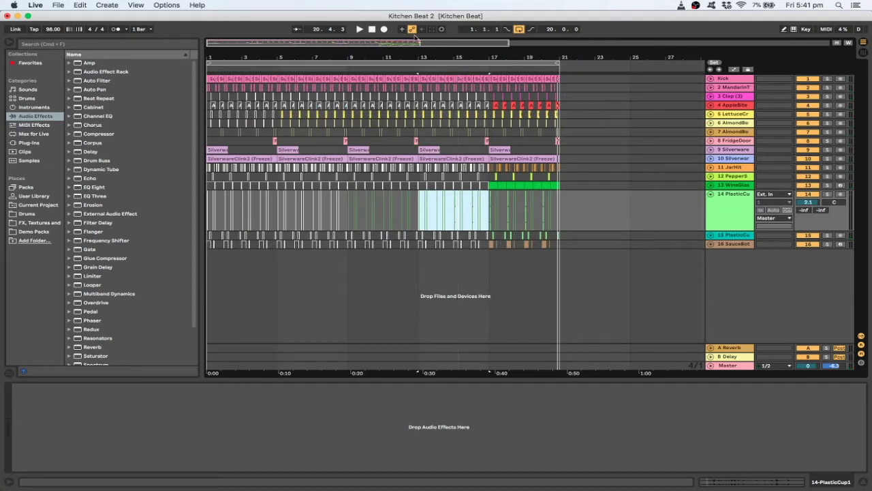
click(371, 30)
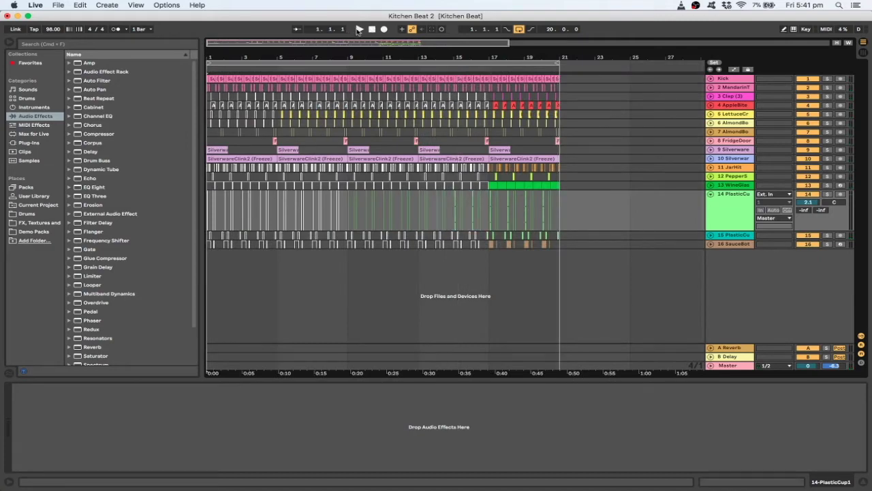
Try the first four bars without the clips on both SilverwareClink2 tracks, audition from bar 1, and undo the change
drag(221, 43, 226, 52)
click(256, 149)
key(space)
click(250, 157)
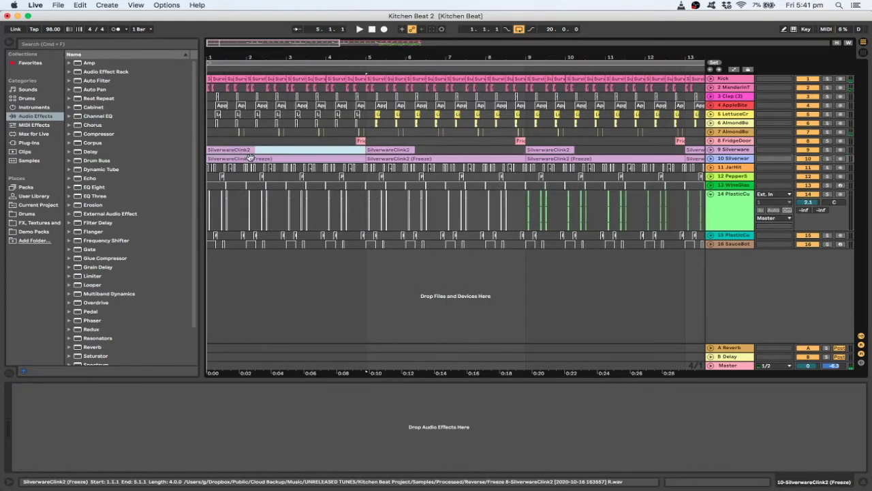
key(BackSpace)
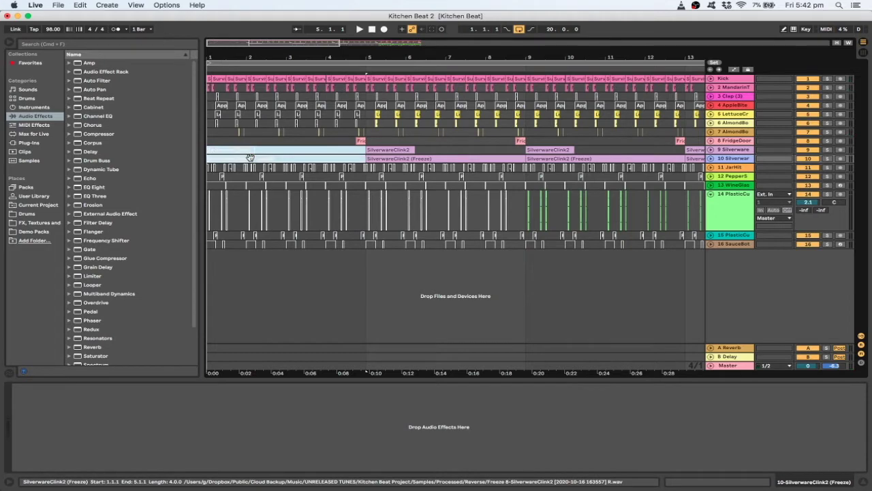
key(space)
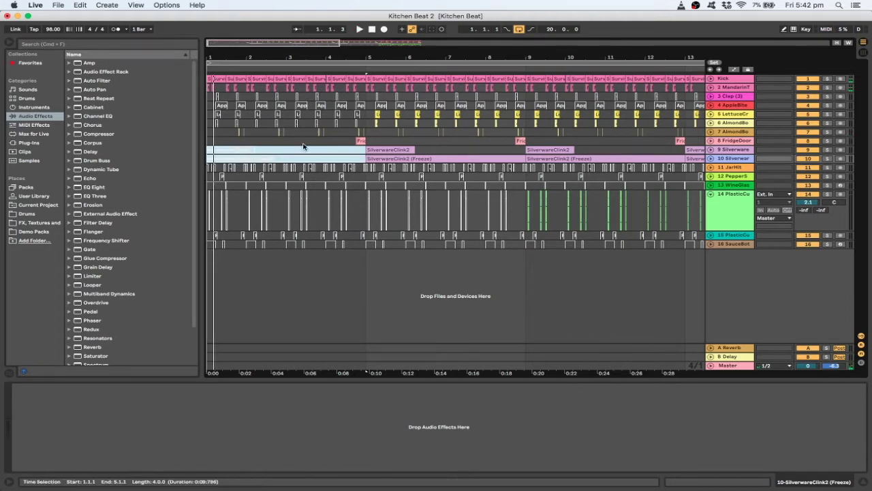
key(super+z)
Deactivate the SilverwareClink2 audio clip at bar 1
click(239, 149)
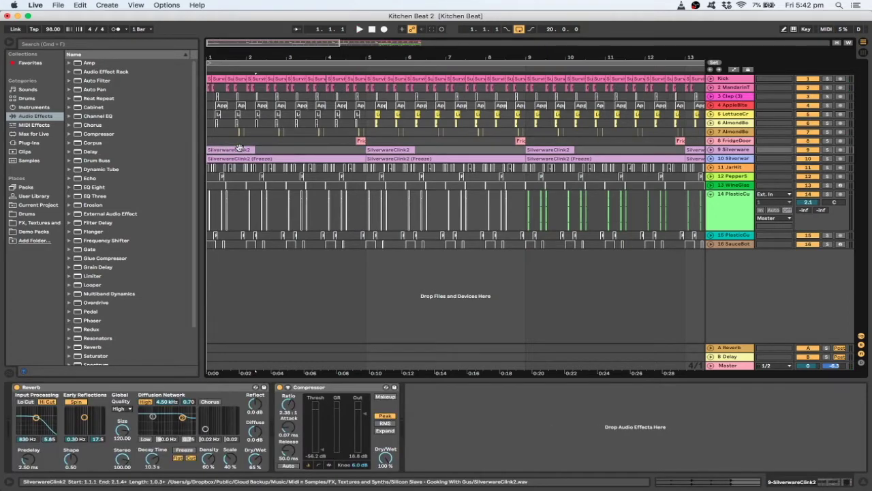
Group the Kick and MandarinThud tracks and rename the group Kick
click(732, 88)
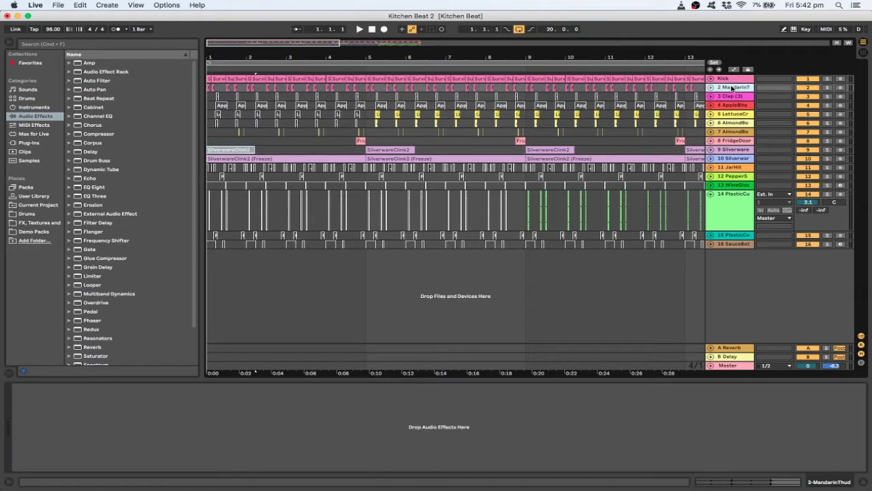
right_click(728, 79)
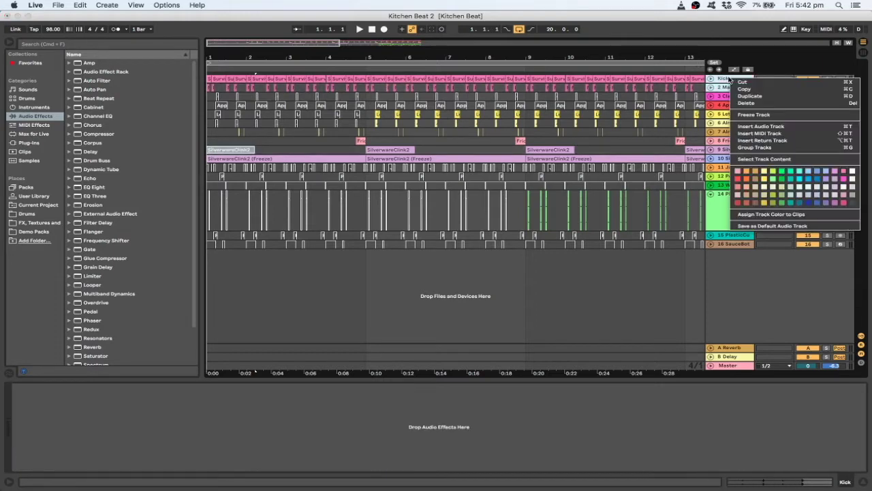
click(755, 147)
click(729, 80)
right_click(731, 81)
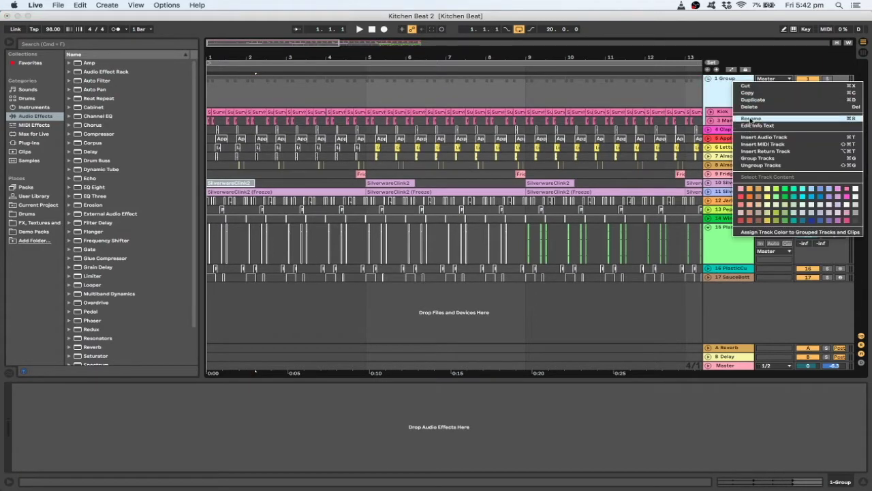
click(750, 119)
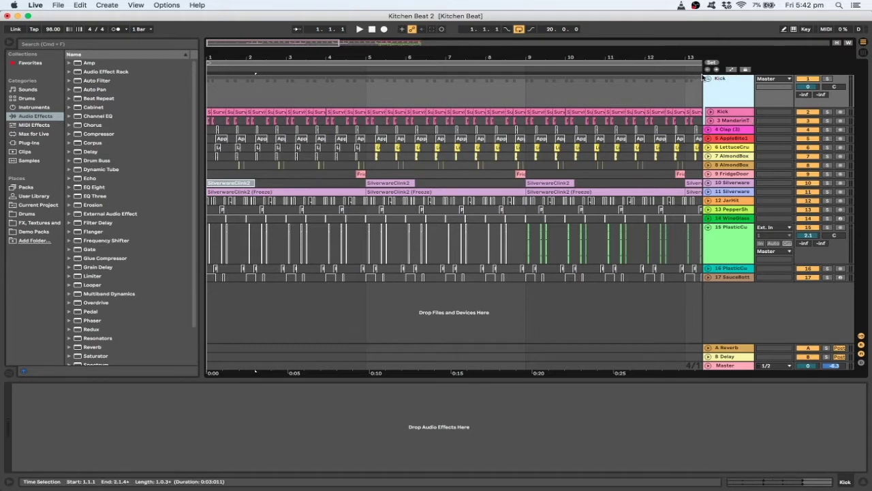
Add an Auto Filter to the Kick group and set the arrangement's fixed grid to 2 bars
click(726, 84)
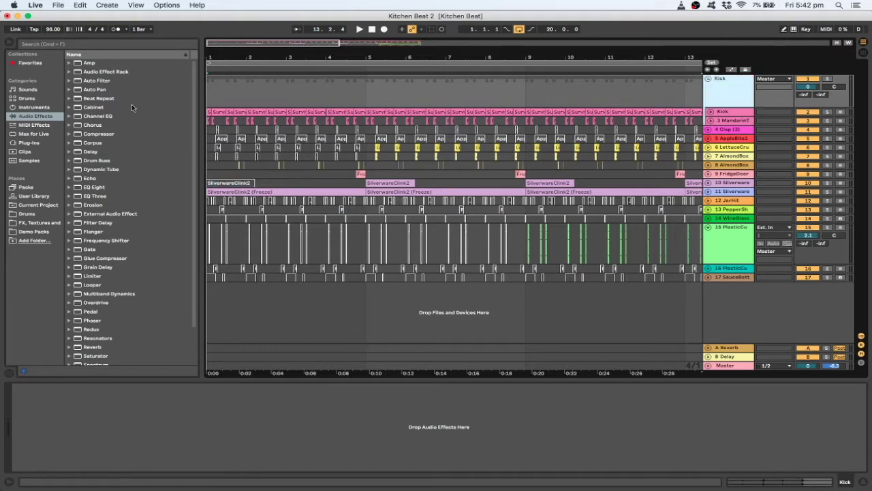
click(150, 81)
drag(300, 100, 300, 100)
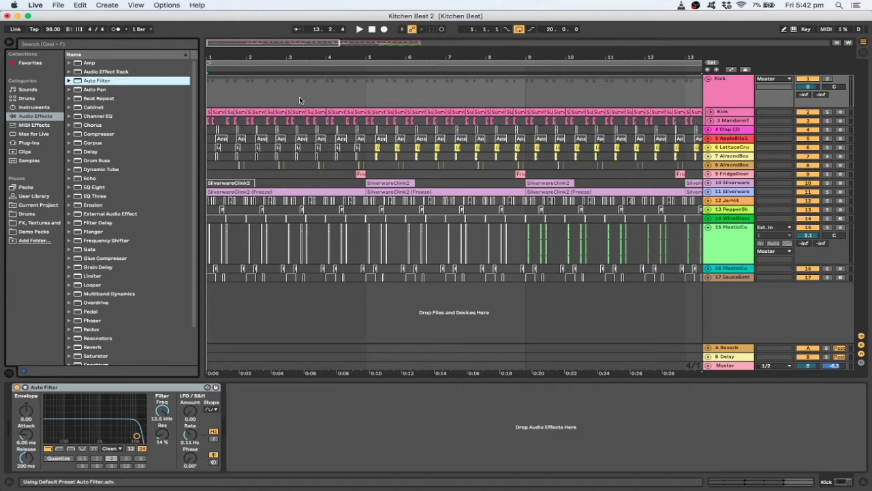
right_click(319, 85)
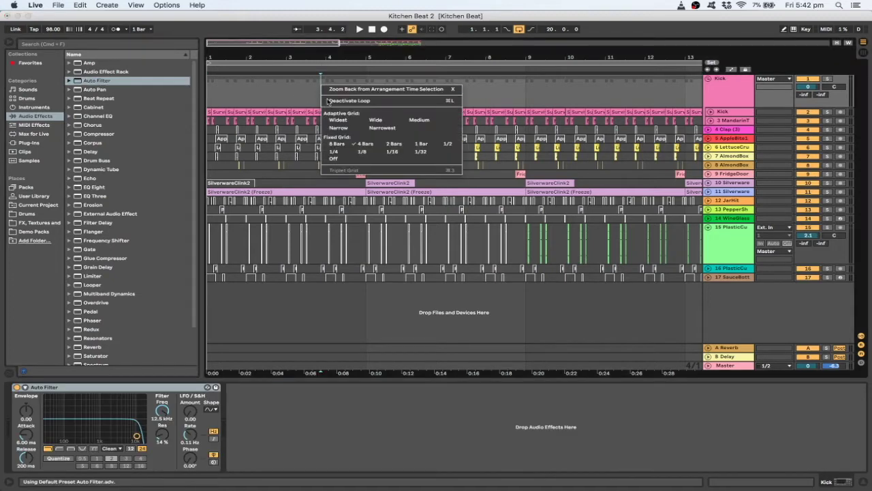
click(385, 145)
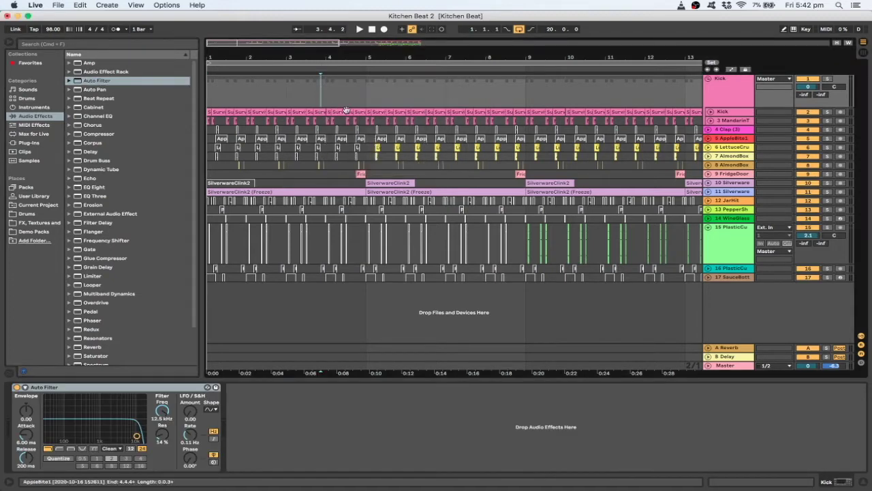
Automate the Kick group's filter frequency from about 41 Hz at bar 1 up to about 675 Hz at bar 5, auditioning the start
right_click(164, 415)
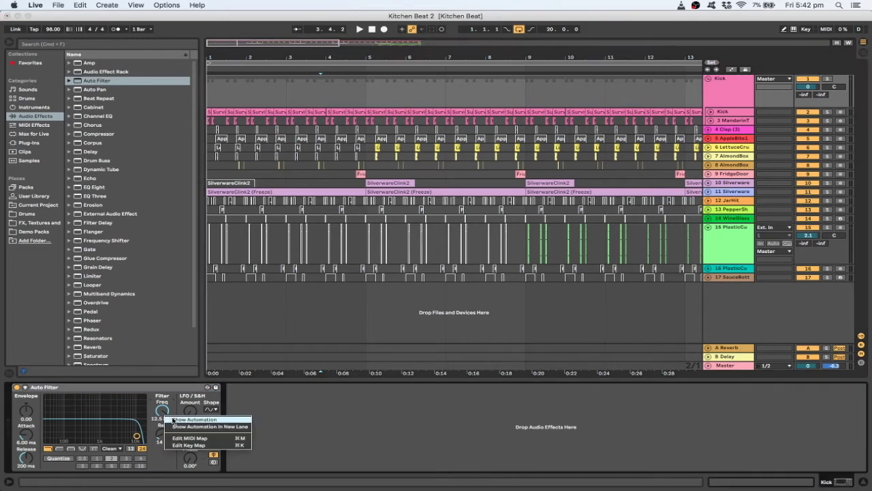
click(191, 423)
drag(206, 84, 206, 106)
key(space)
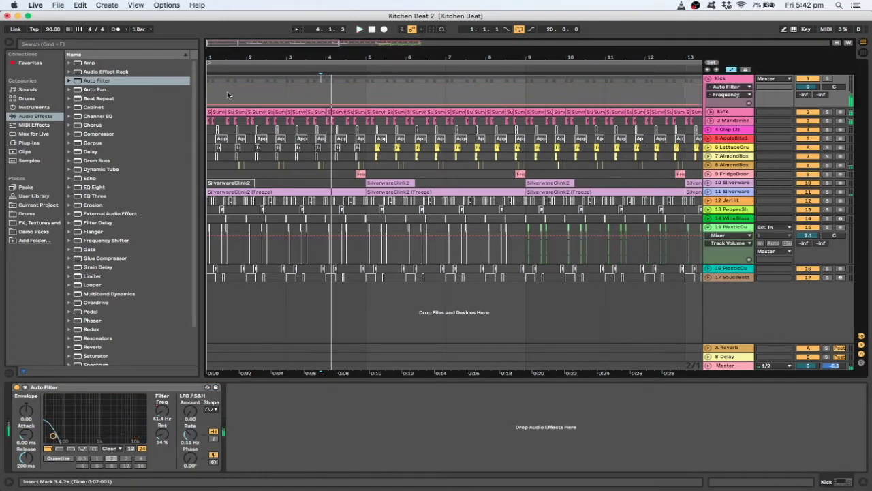
key(space)
drag(300, 100, 365, 94)
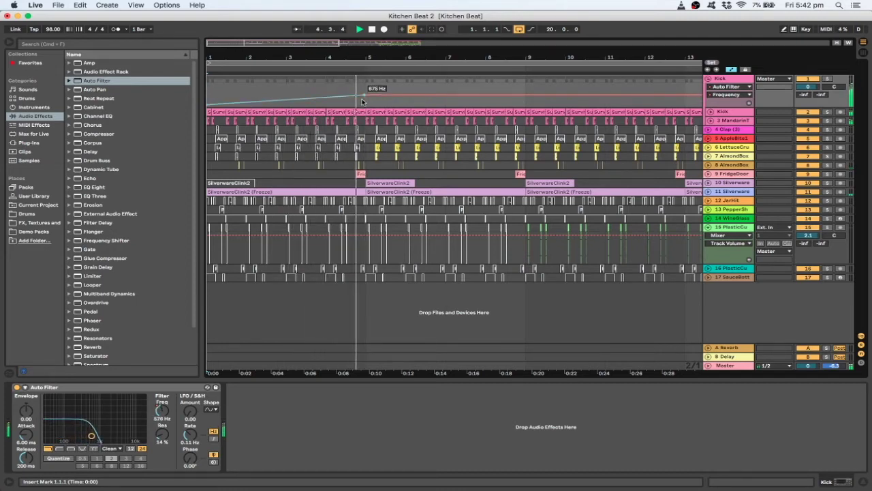
While playing from bar 1, set the filter frequency automation to about 204 Hz at bar 5 and ramp it higher up to bar 11
right_click(19, 390)
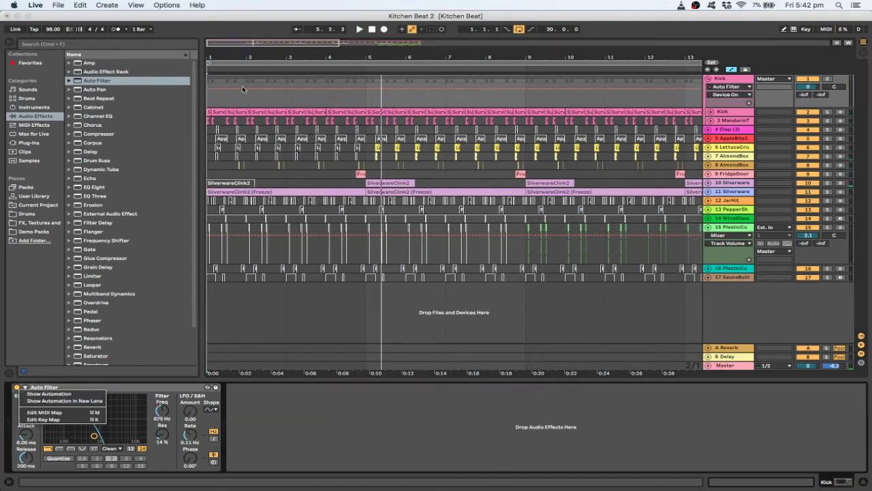
click(208, 93)
key(space)
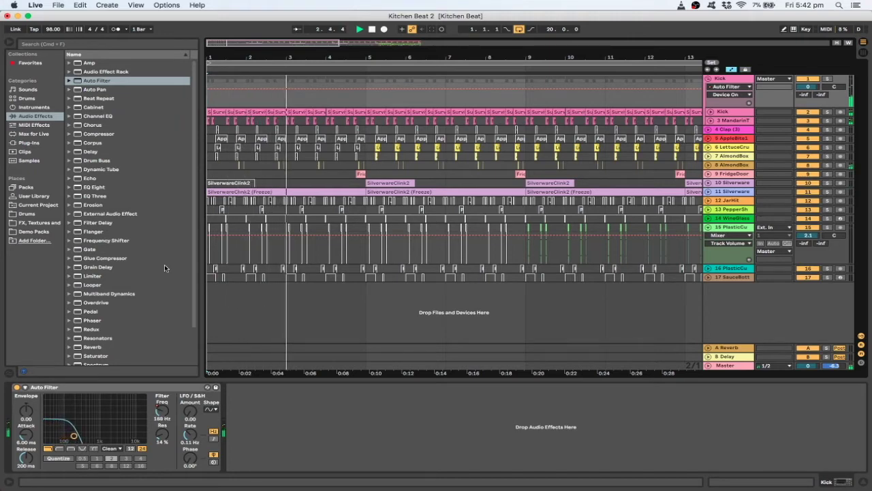
click(162, 411)
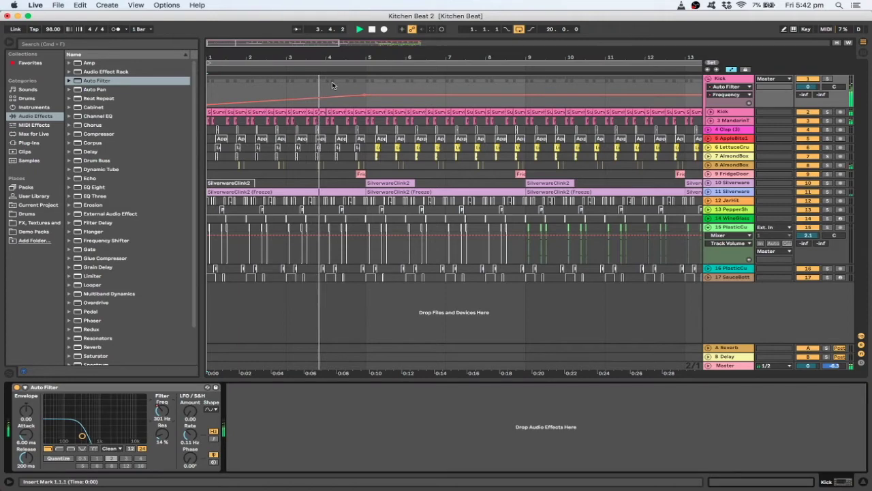
drag(365, 94, 362, 101)
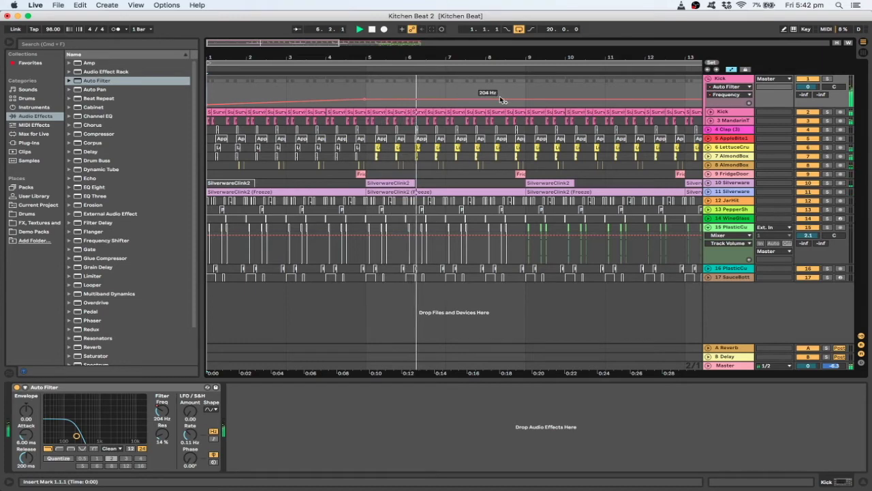
drag(525, 100, 525, 95)
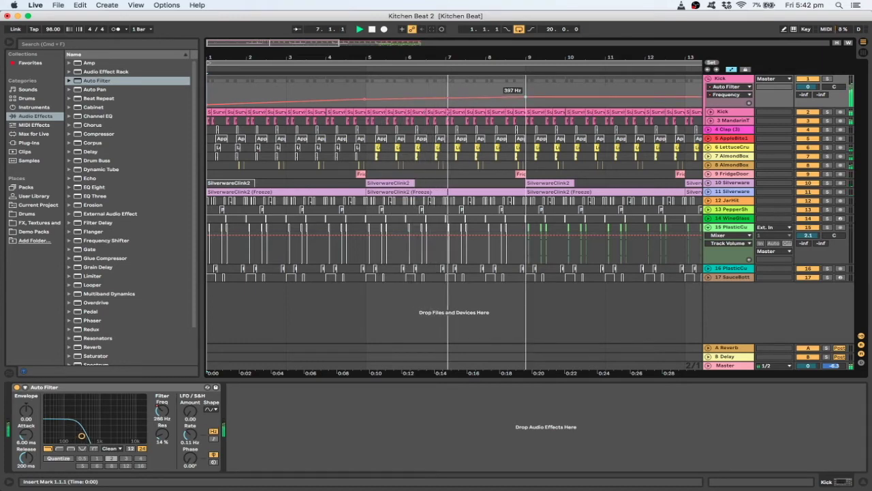
drag(605, 97, 605, 89)
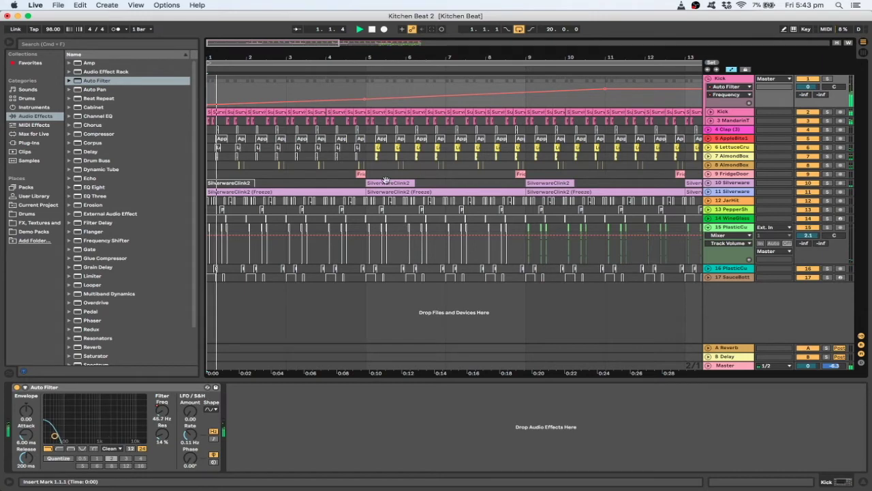
Automate the Auto Filter's Device On parameter to switch off from bar 9, listen through the arrangement and stop playback
right_click(17, 387)
click(38, 393)
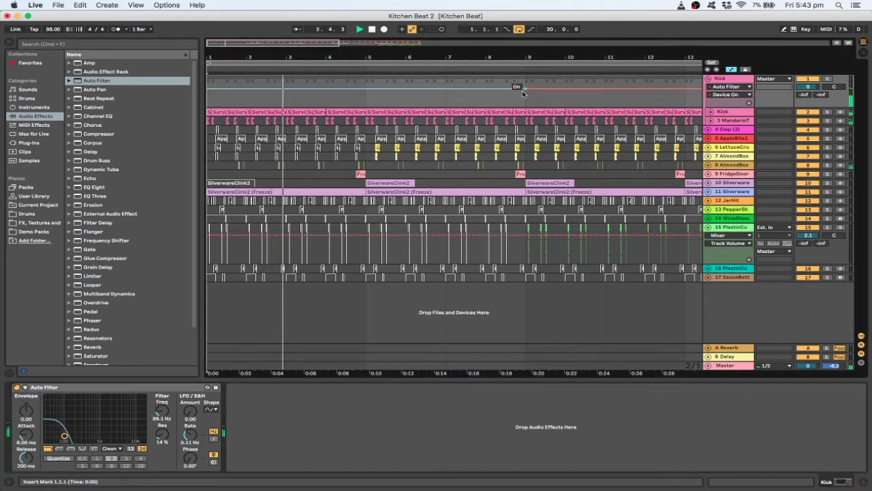
drag(527, 89, 525, 100)
drag(432, 57, 330, 38)
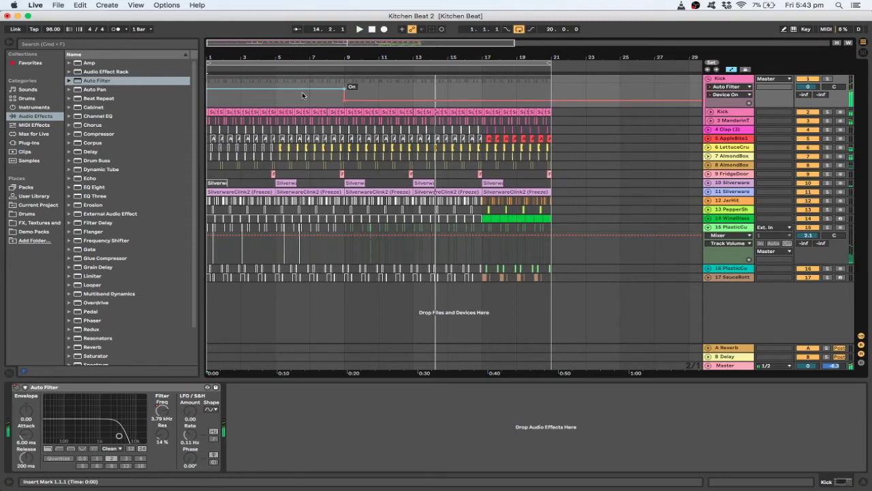
key(space)
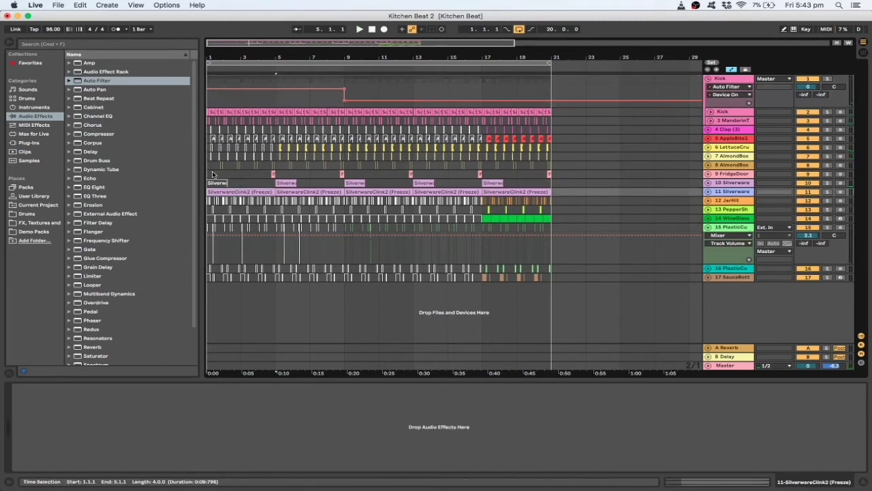
During playback, deactivate the SilverwareClink2 clips at bars 5 and 13 and the SilverwareClink2 (Freeze) clips at bars 1 and 9
click(213, 174)
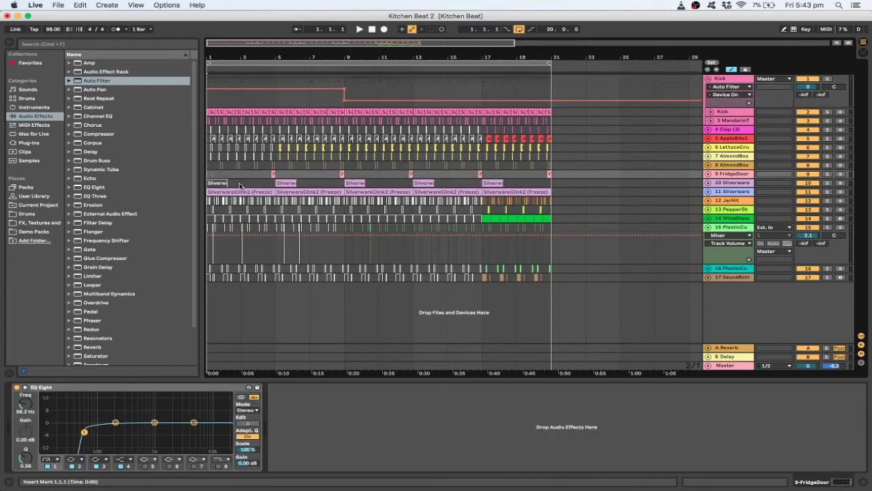
click(289, 182)
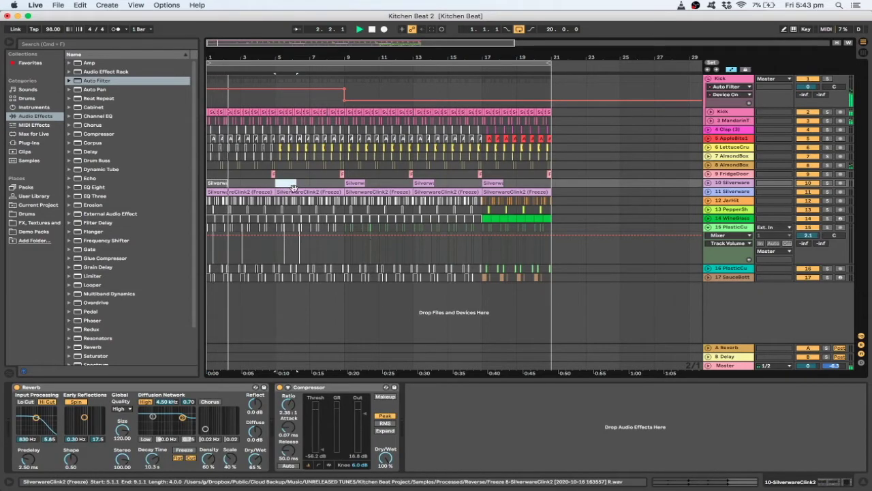
click(267, 190)
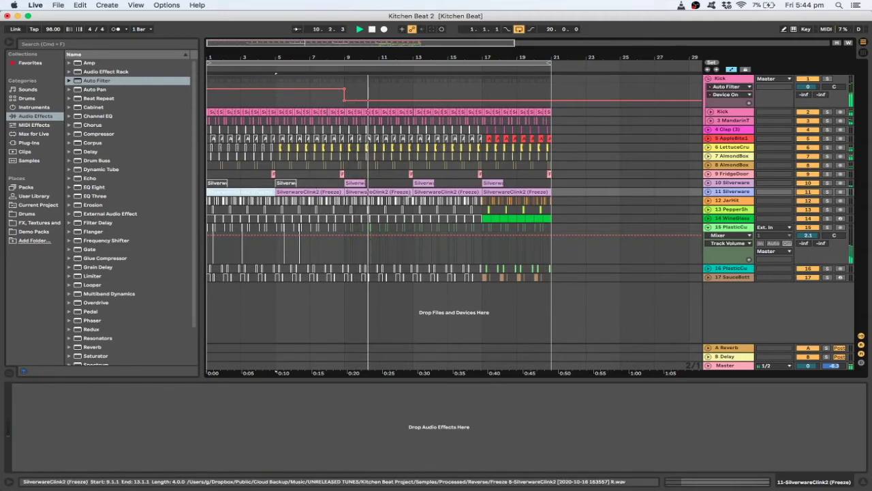
click(399, 191)
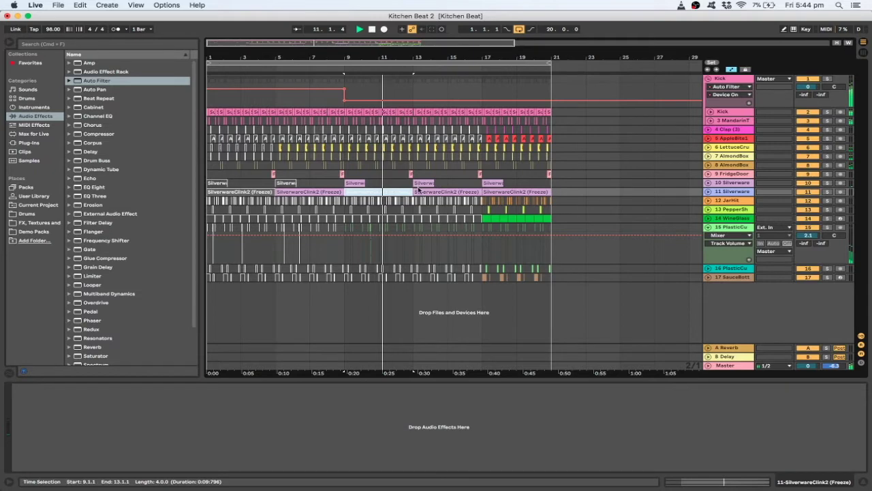
click(427, 183)
key(0)
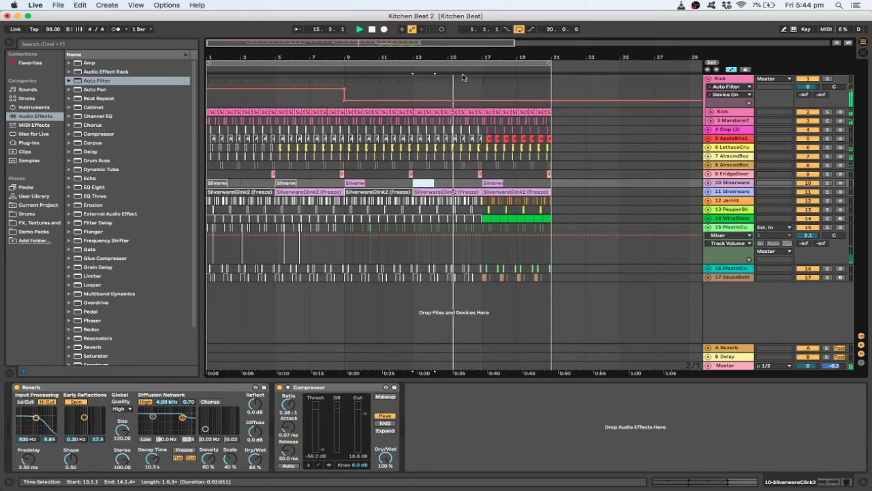
Switch to a finer grid and reactivate individual JarHit clips across bar 13, leaving the others inactive
drag(427, 42, 383, 78)
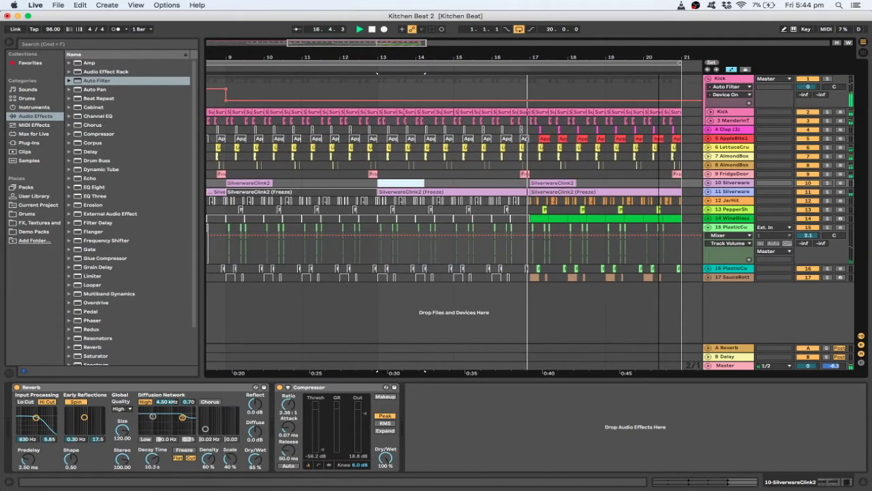
right_click(361, 210)
click(411, 270)
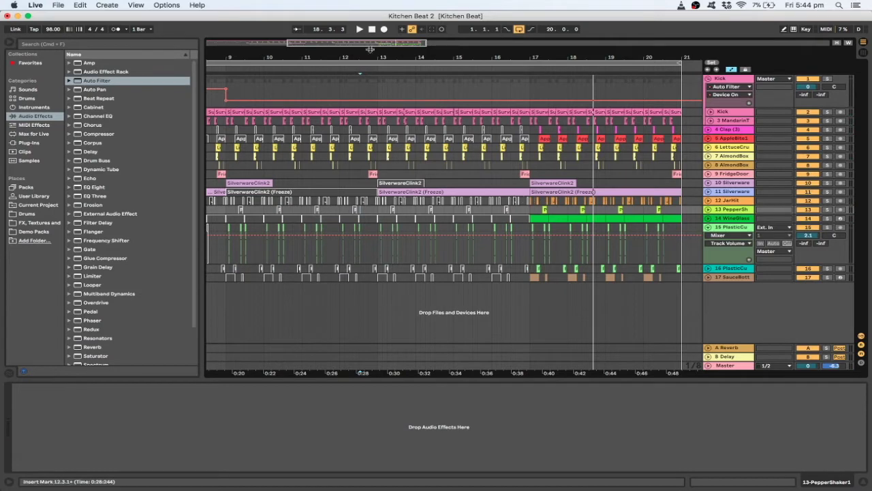
drag(395, 42, 374, 43)
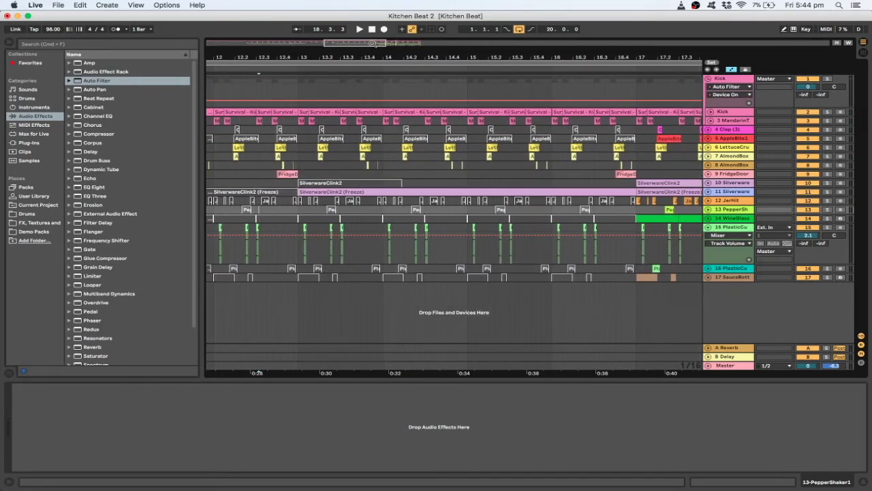
click(299, 201)
click(315, 201)
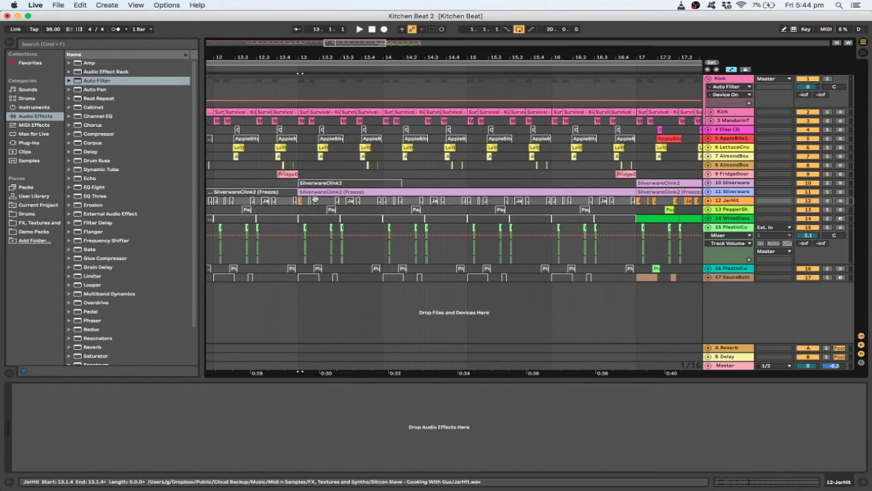
drag(336, 201, 354, 203)
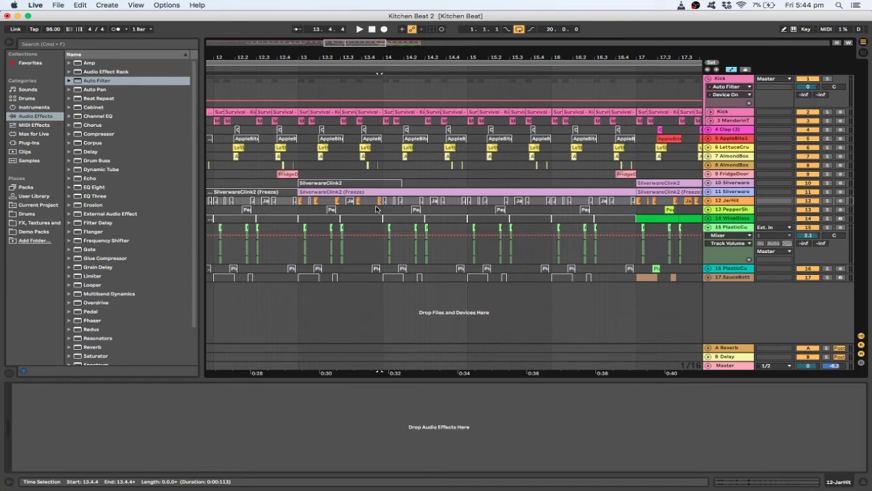
Show the whole arrangement and audition the JarHit pattern from just before bar 13
click(253, 211)
key(w)
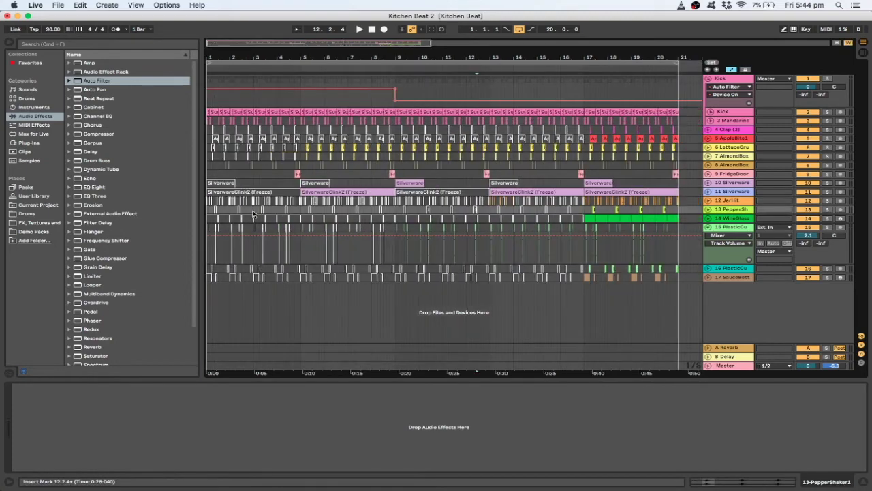
key(space)
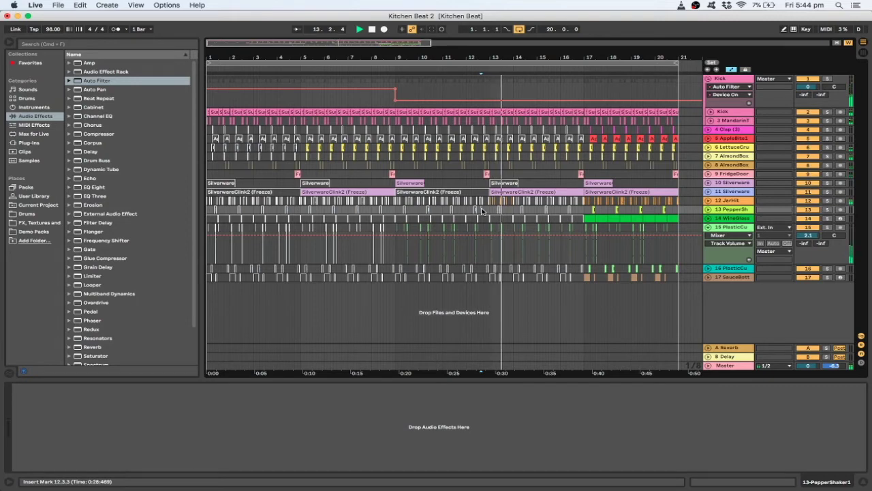
key(space)
Duplicate the one-bar JarHit and PepperShaker section at bar 13 three times to fill bars 14 through 16
drag(401, 42, 381, 49)
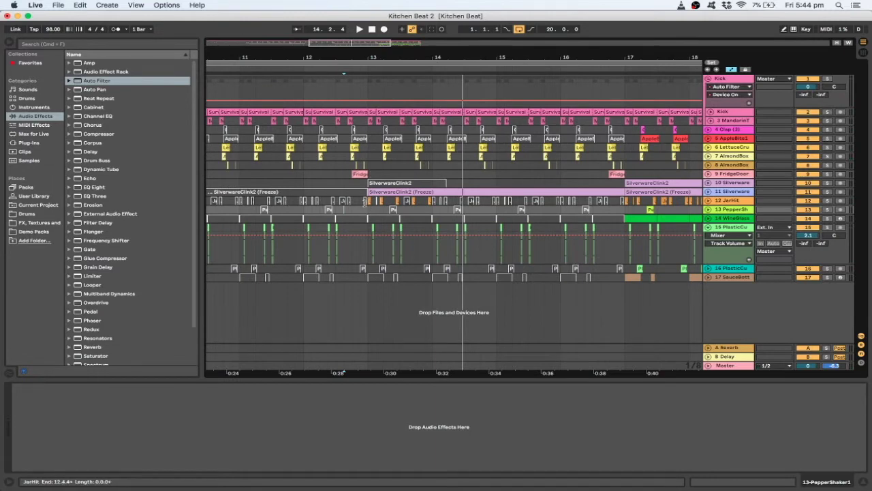
drag(369, 211, 433, 203)
key(super+d)
key(super+d)
key(super+d)
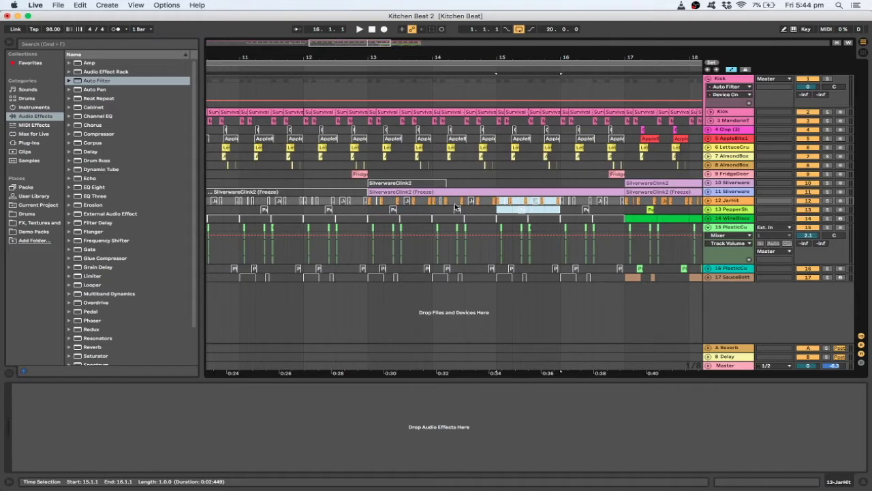
Audition the repeated JarHit pattern leading into bar 17, and play the arrangement from just before bar 9
click(359, 210)
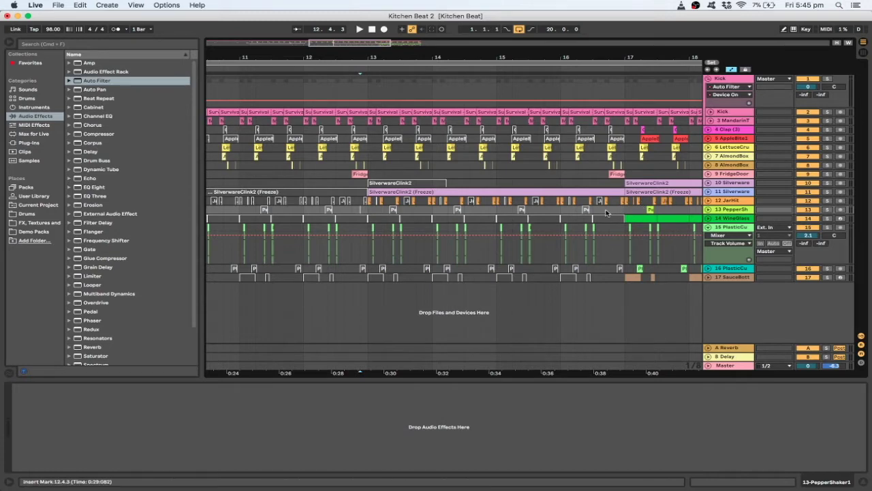
key(space)
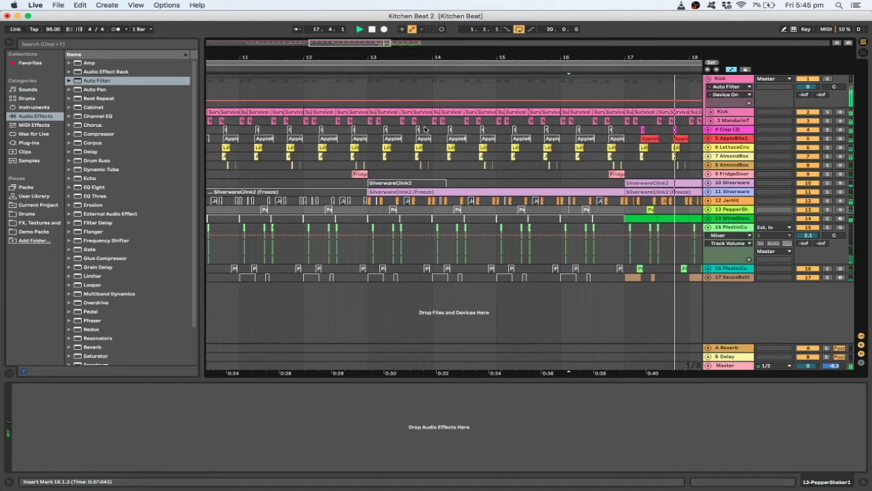
key(space)
drag(473, 57, 490, 24)
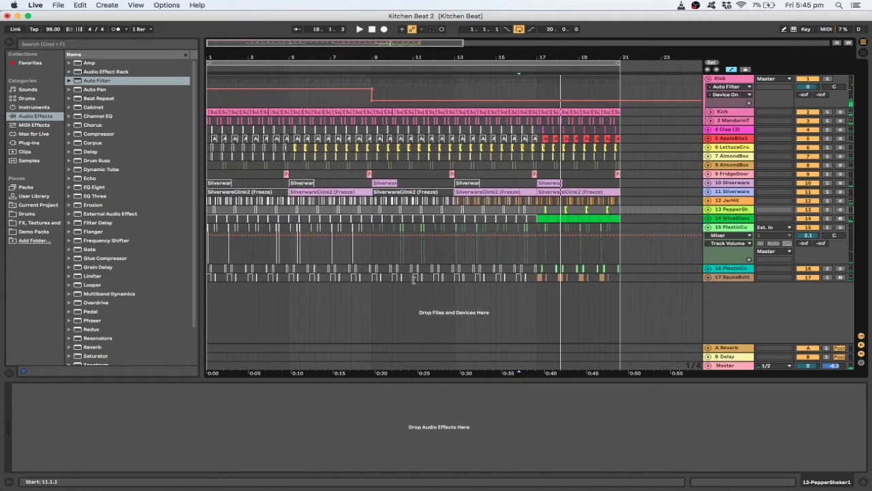
click(369, 213)
key(space)
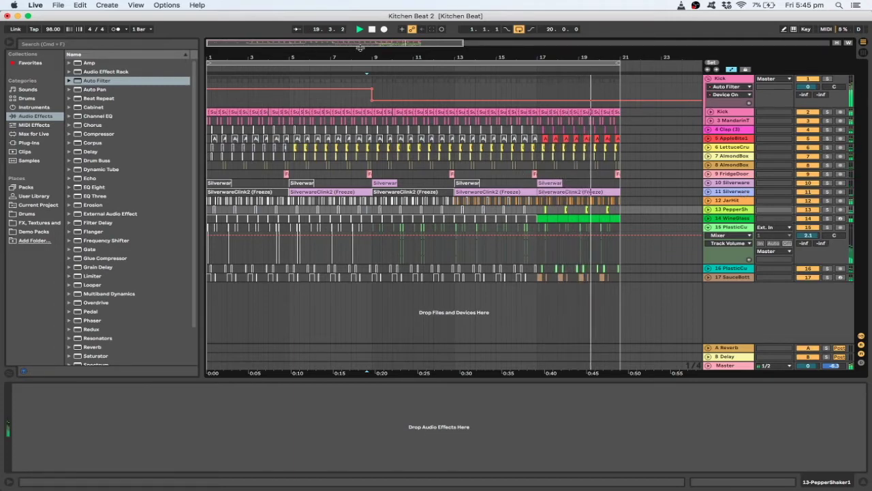
Collapse the unfolded PlasticCup track 15 and place the insert marker near the start of the FridgeDoor track
drag(351, 46, 351, 34)
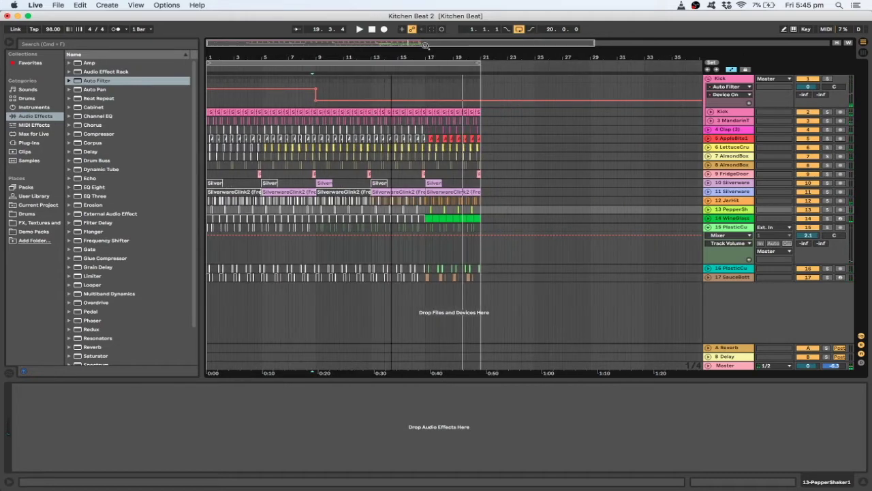
click(709, 227)
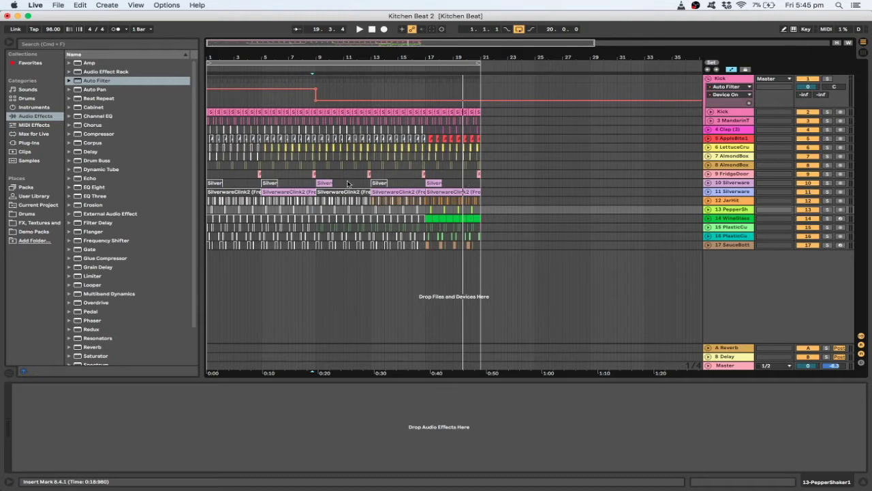
click(209, 174)
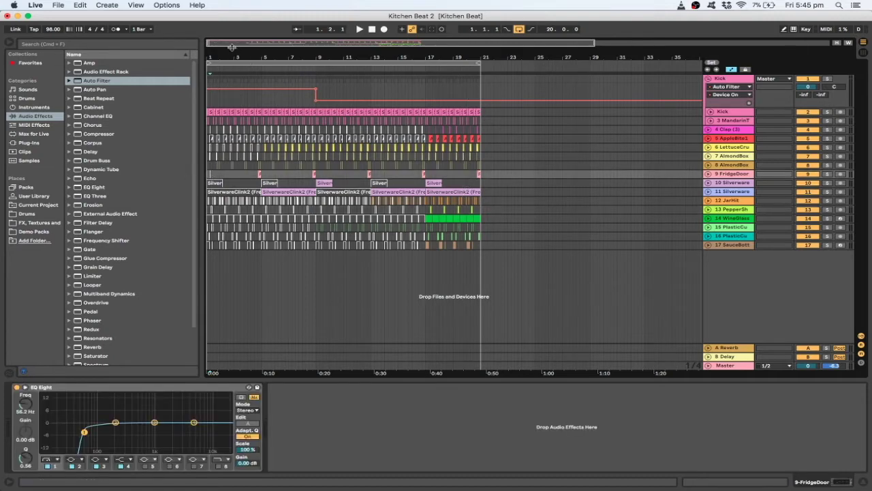
drag(231, 50, 231, 78)
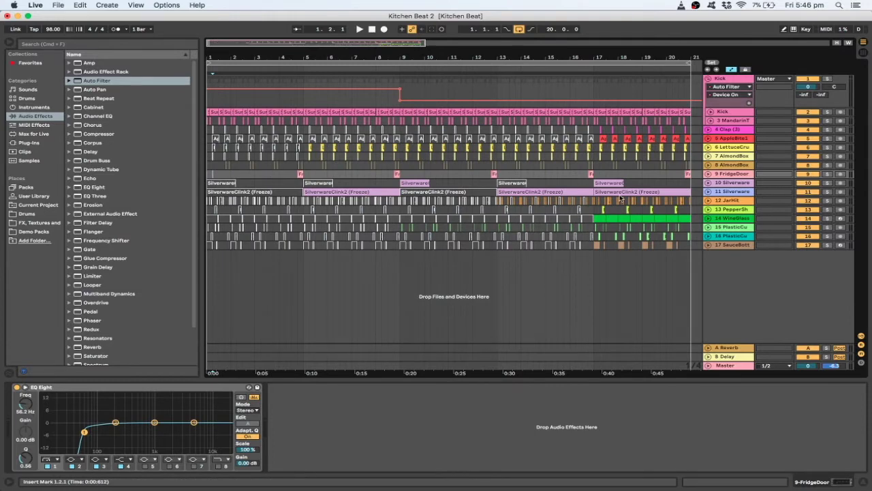
Insert a new MIDI track below the SauceBottle track and load the default Operator instrument onto it
click(727, 244)
key(super+shift+t)
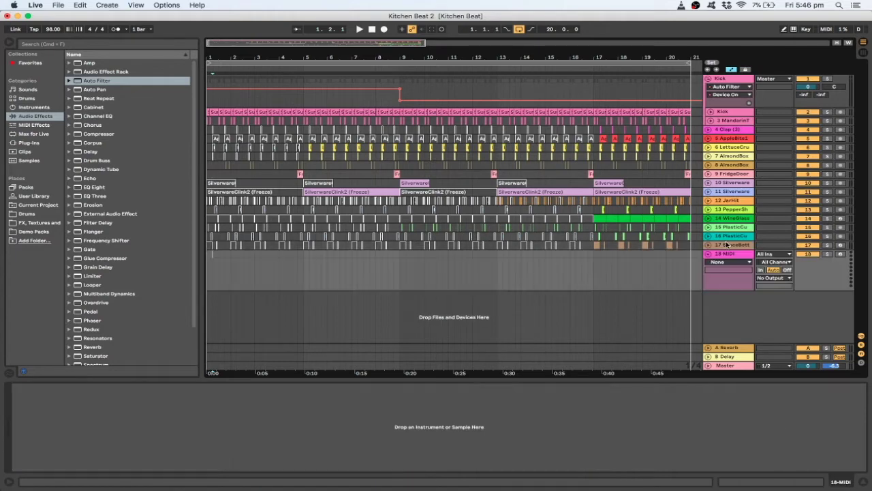
click(34, 107)
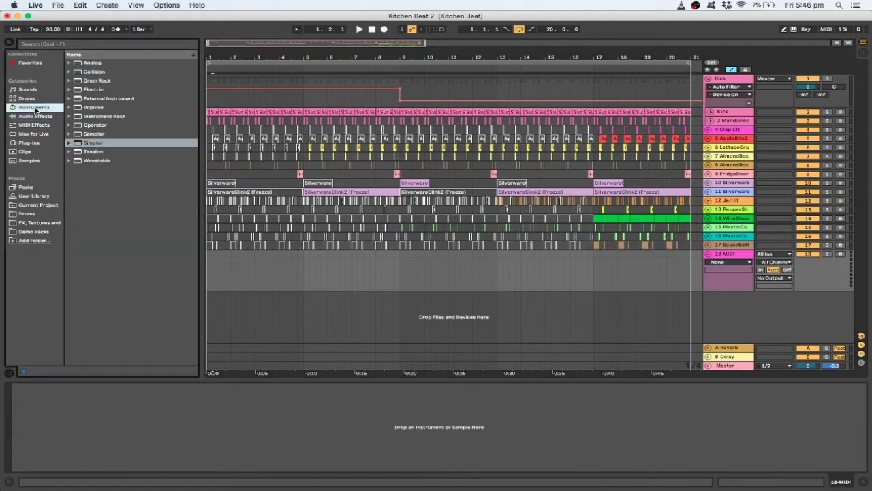
click(103, 125)
double_click(103, 125)
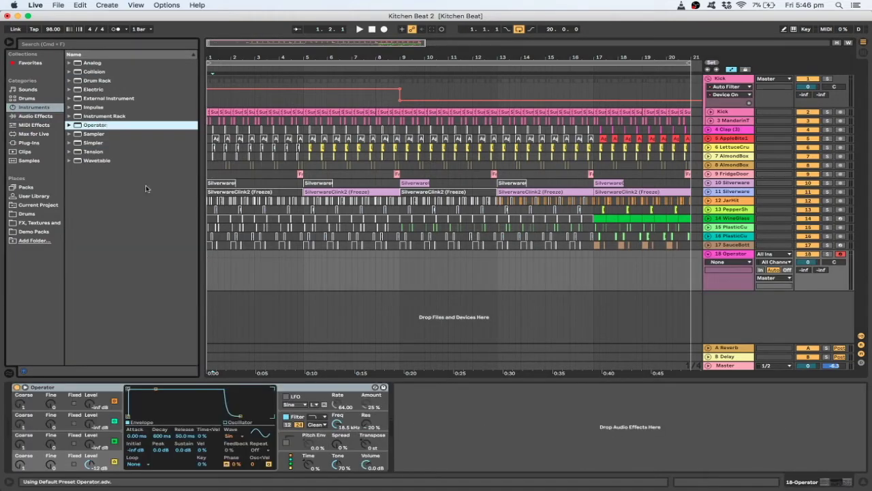
Create an empty MIDI clip on the Operator track spanning bar 9 to bar 17
click(494, 256)
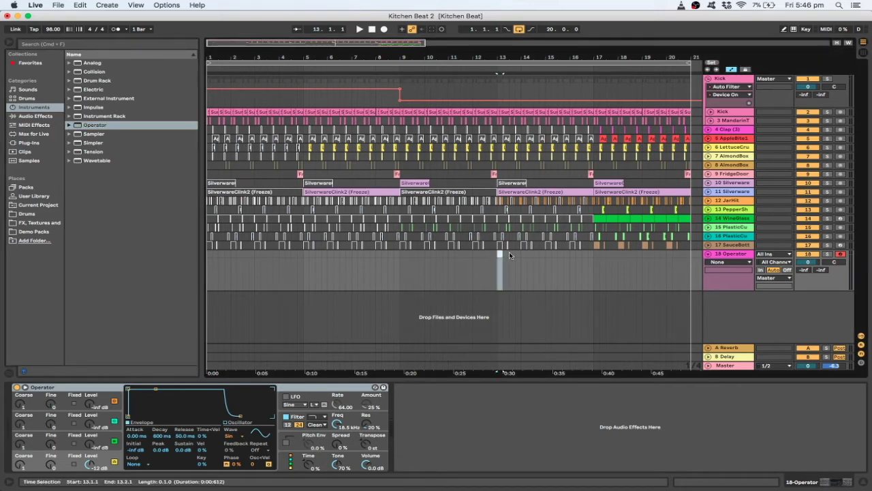
click(394, 255)
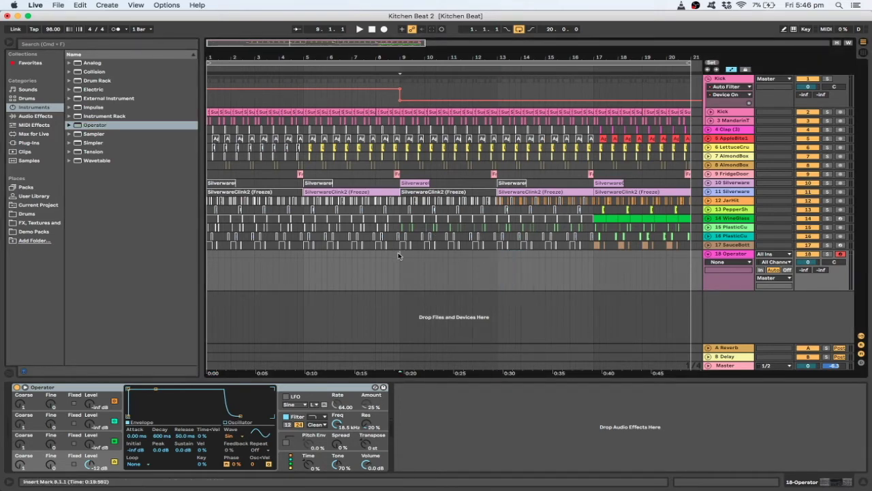
drag(399, 256, 476, 257)
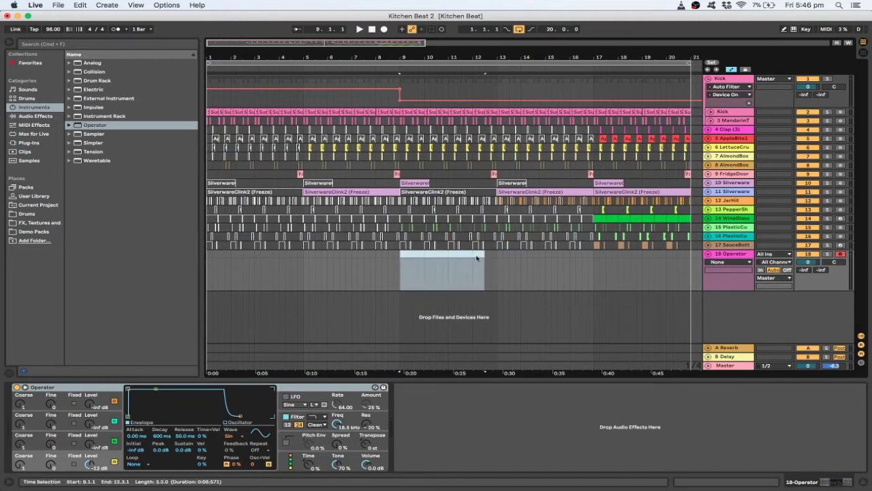
drag(400, 256, 579, 255)
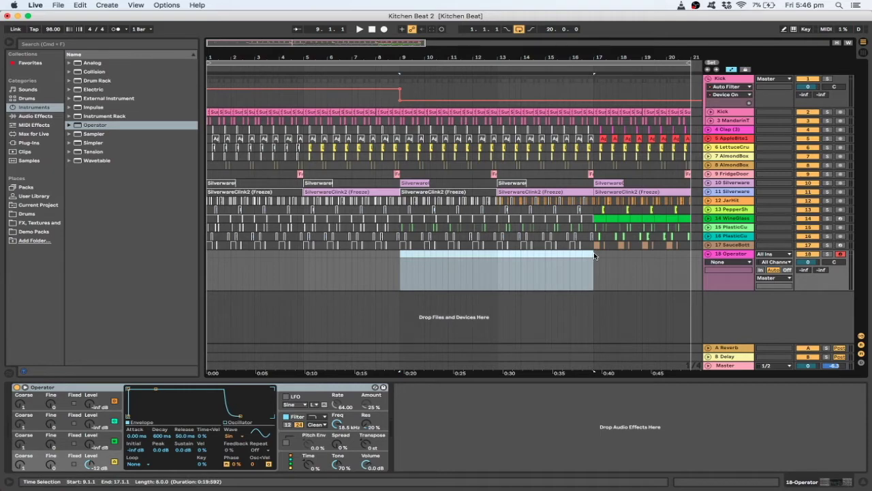
key(super+shift+m)
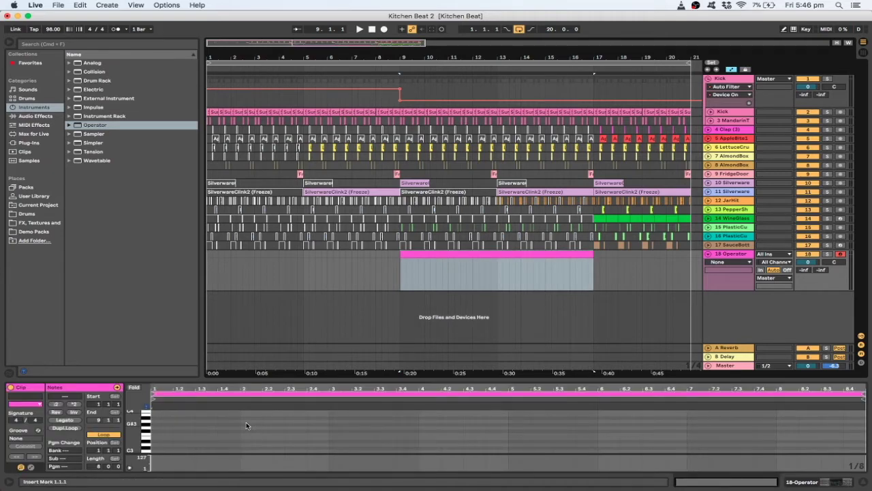
Enlarge the note editor and add one C#2 note lasting the clip's full eight bars
drag(292, 377, 286, 258)
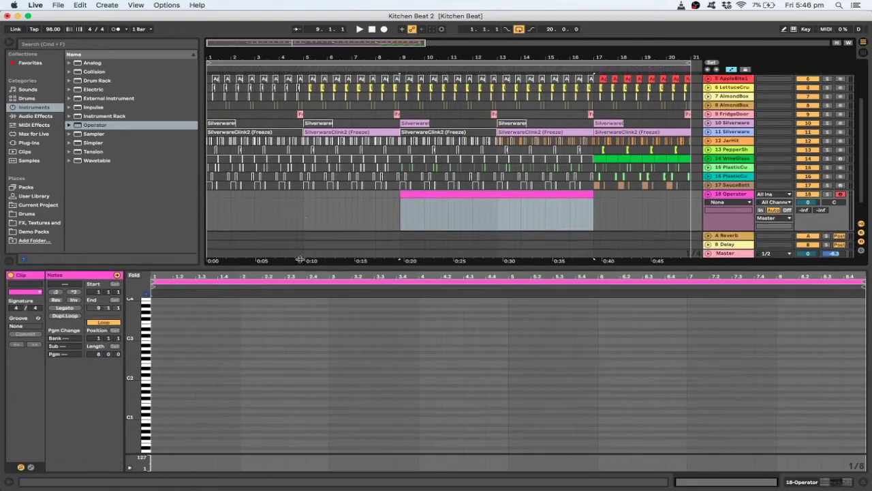
double_click(156, 369)
drag(157, 368, 843, 368)
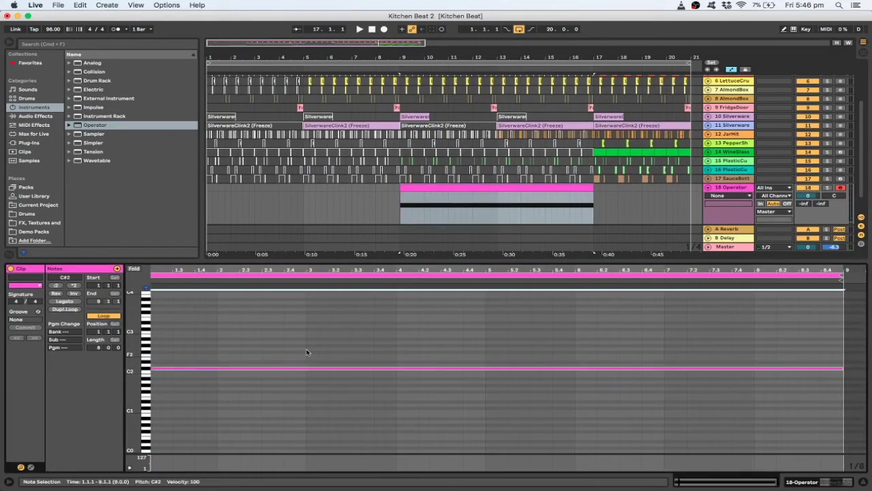
Set Operator's oscillator A waveform to white noise (NoW) and lower the track volume to -35.0 dB
drag(808, 196, 808, 214)
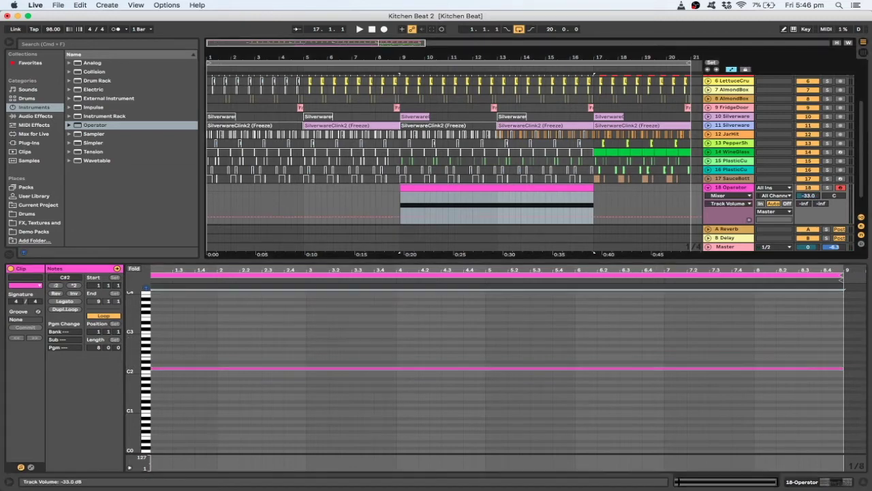
double_click(730, 187)
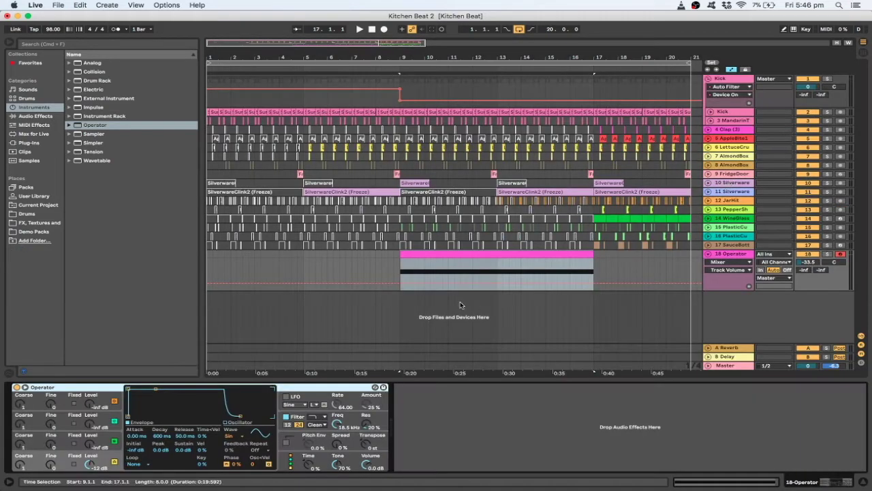
click(244, 435)
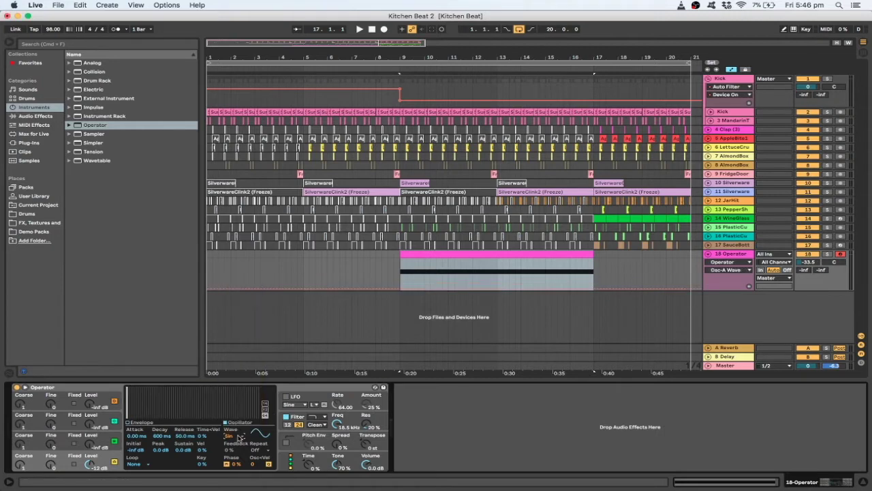
click(244, 435)
click(241, 422)
key(space)
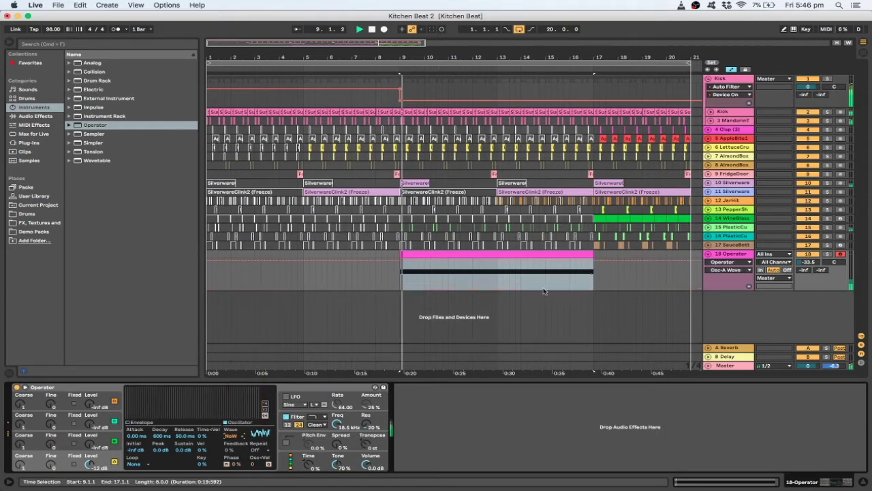
drag(808, 267, 807, 270)
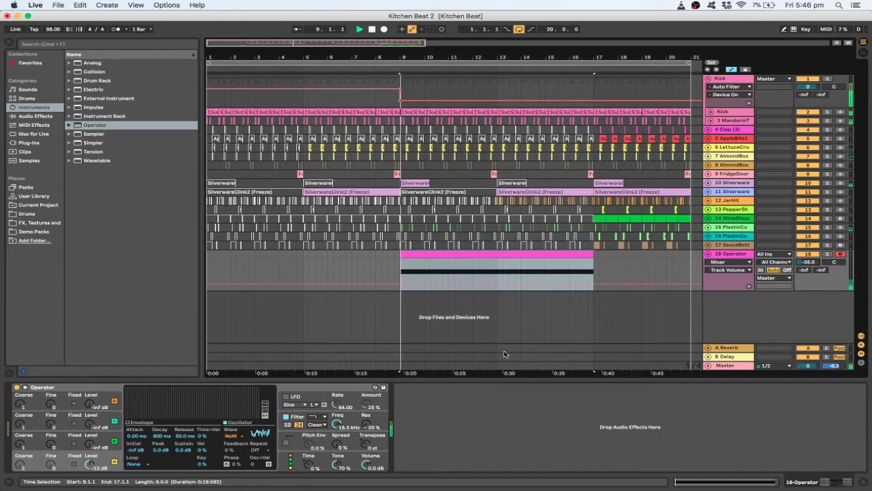
Set Operator's filter to high-pass at 18.5 kHz with 43% resonance, and raise Spread to 37%
click(301, 417)
click(315, 418)
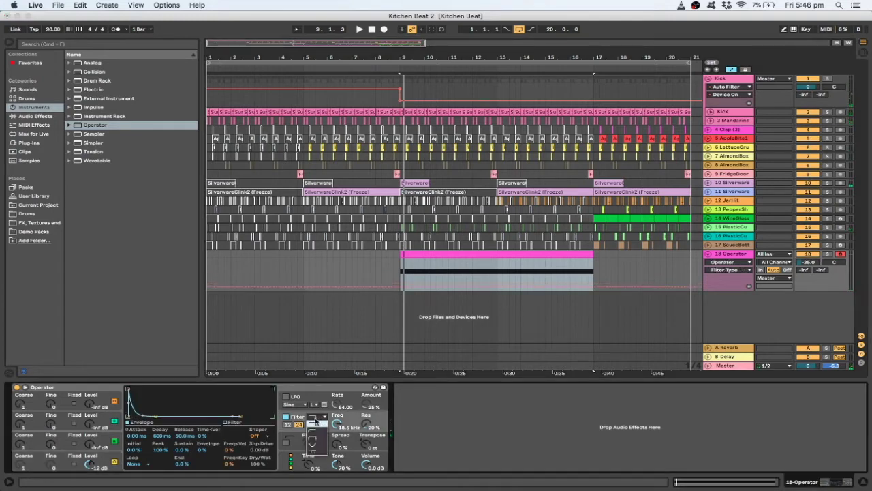
click(316, 430)
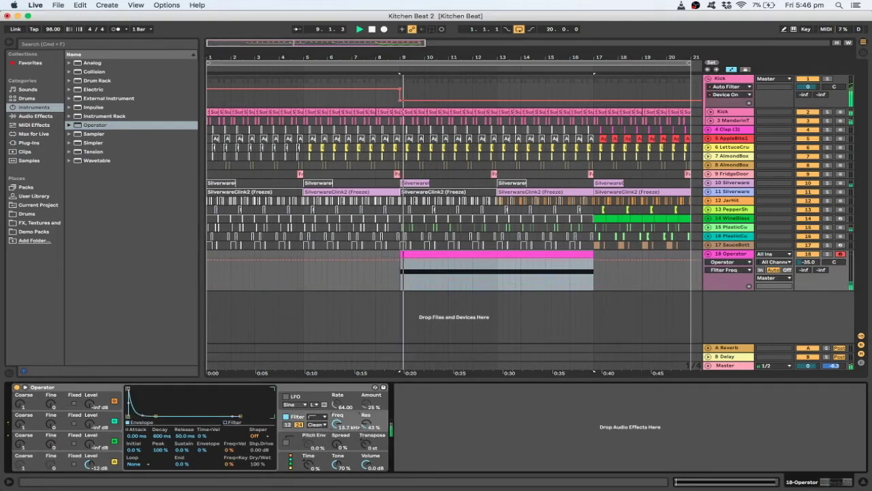
click(339, 426)
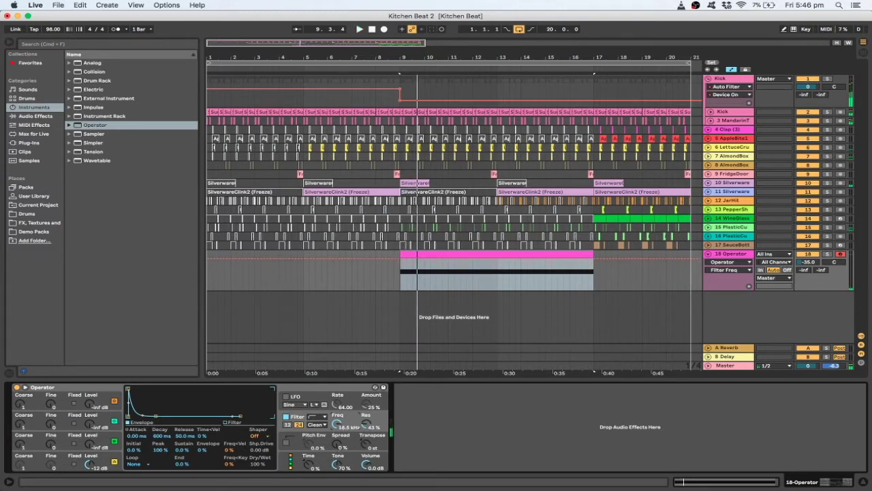
drag(336, 444, 336, 436)
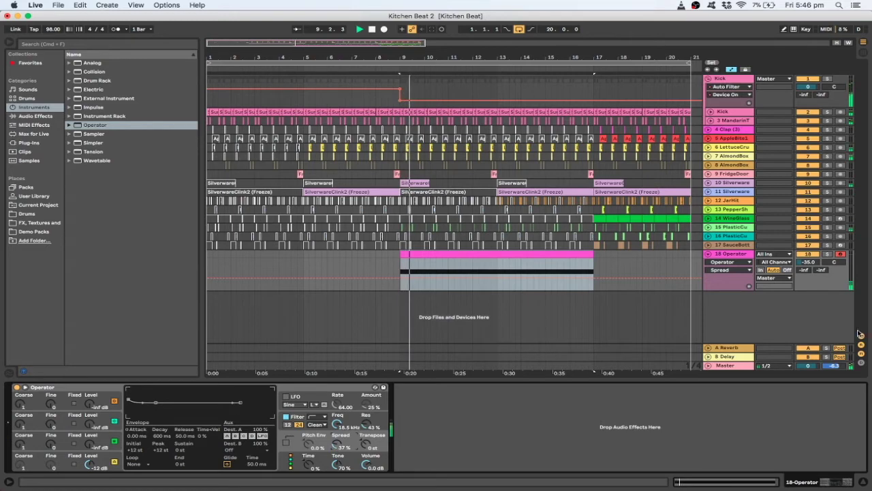
Examine the Reverb return and the effect devices on the tracks from SauceBottle up to LettuceCrunch during playback
click(707, 347)
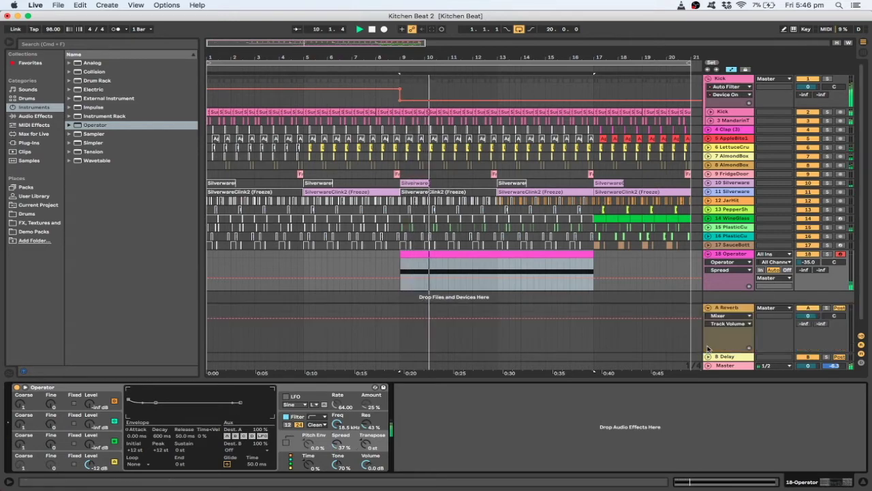
click(708, 307)
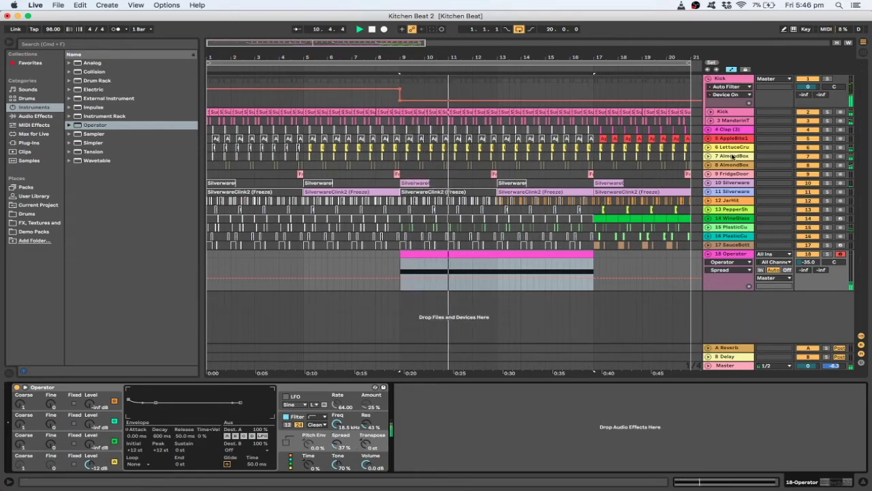
click(726, 230)
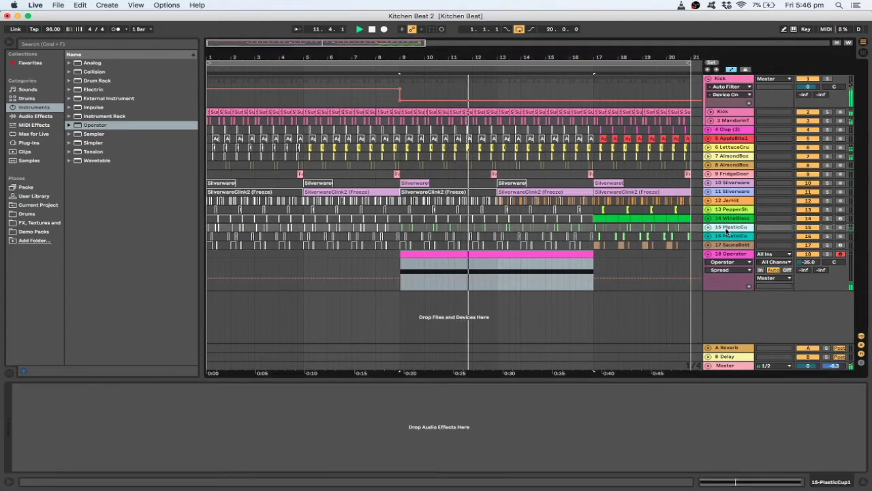
key(Down)
key(Down)
key(Up)
key(Down)
key(Up)
key(Up)
key(Up)
key(Up)
key(Up)
key(Up)
key(Up)
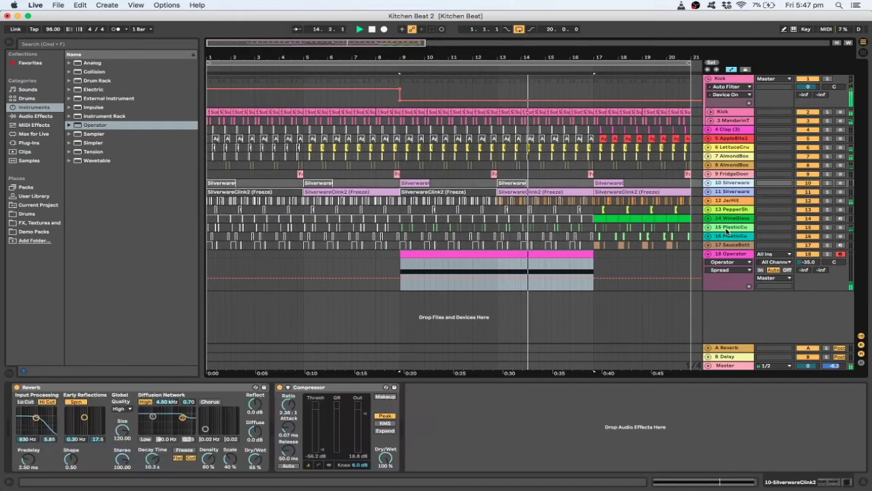
key(Up)
key(Down)
key(Down)
key(Up)
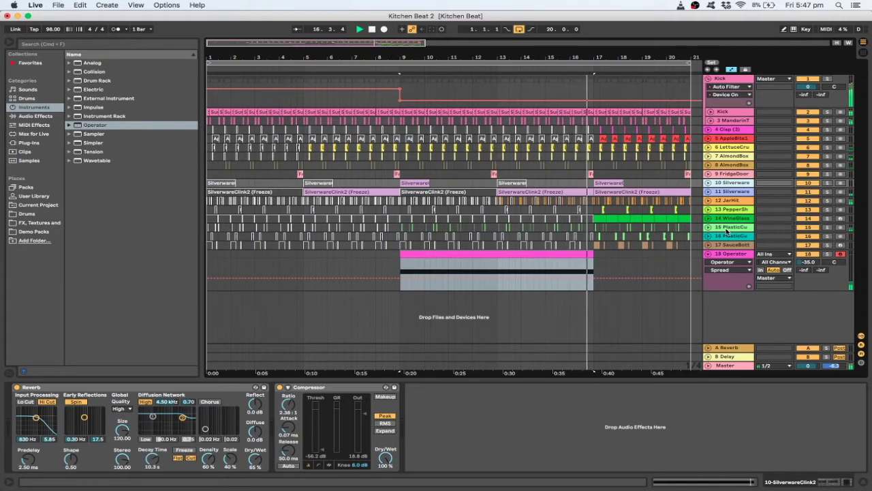
key(Up)
key(Up)
key(Up)
key(Up)
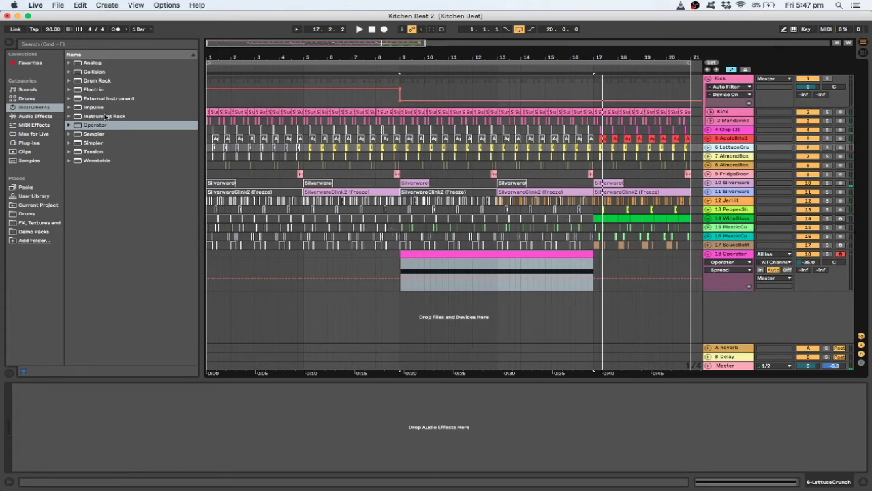
Insert a return track after the Reverb return and rename it Long Verb
click(744, 164)
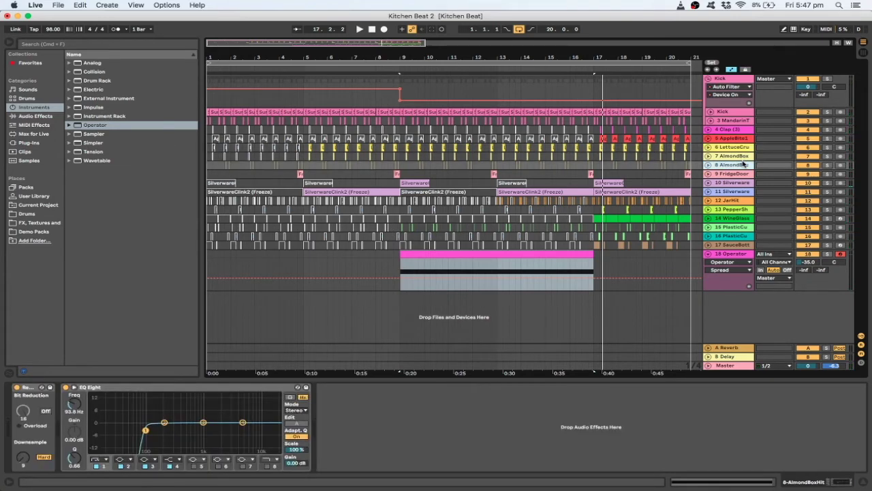
click(740, 156)
click(740, 147)
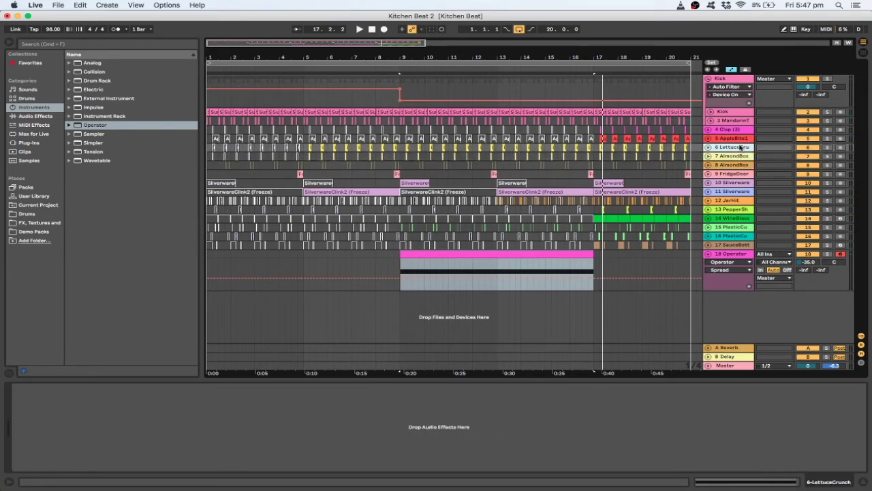
click(732, 183)
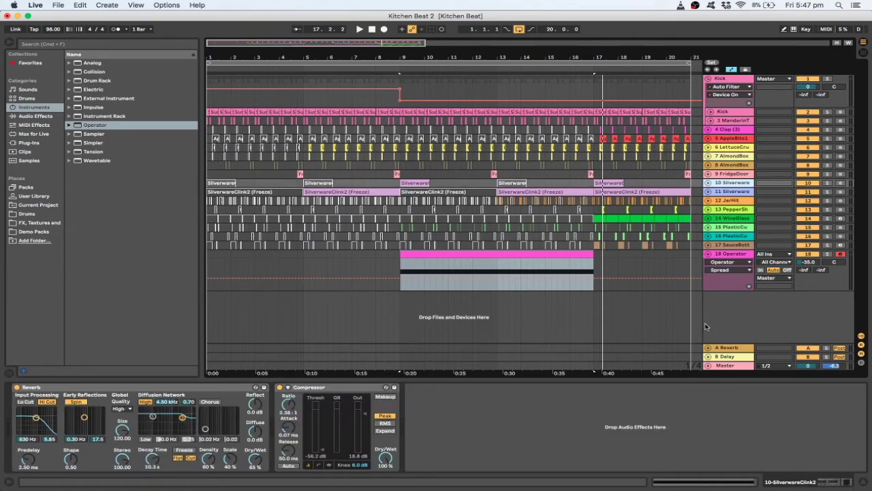
click(726, 349)
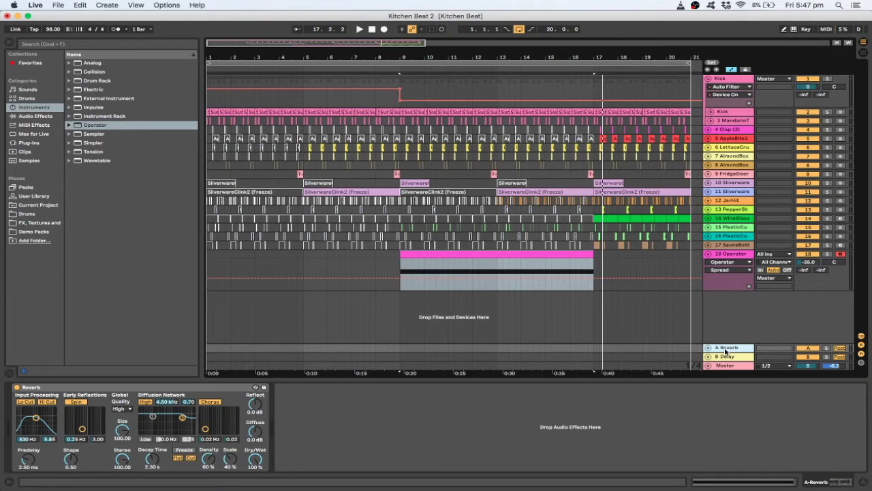
right_click(721, 348)
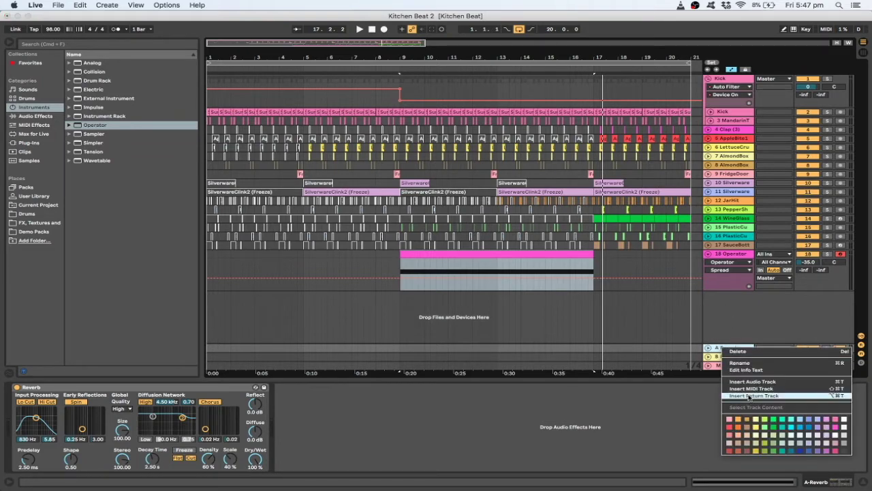
click(750, 396)
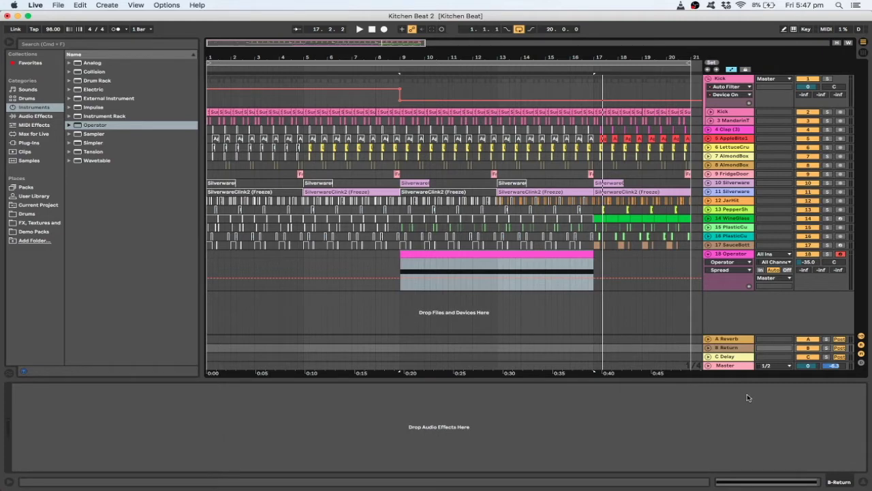
right_click(734, 350)
click(755, 366)
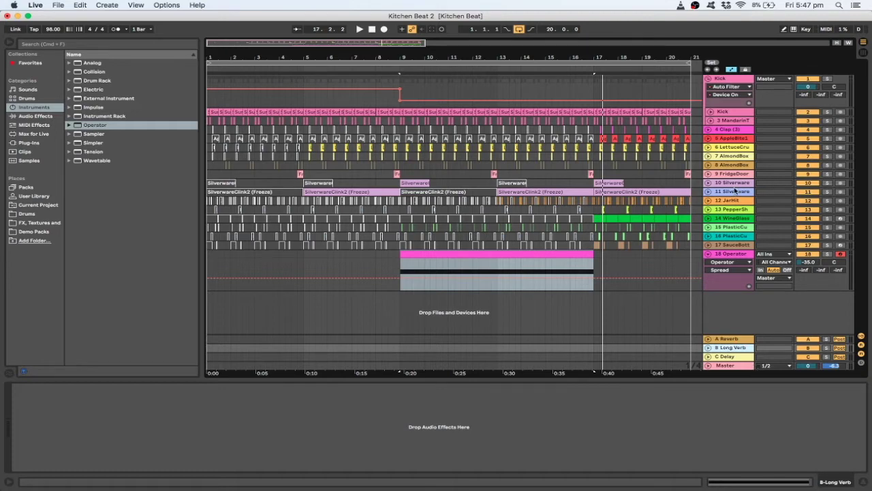
Copy the Reverb from the first Silverware track onto the Long Verb return and set its Dry/Wet to 100%
click(733, 184)
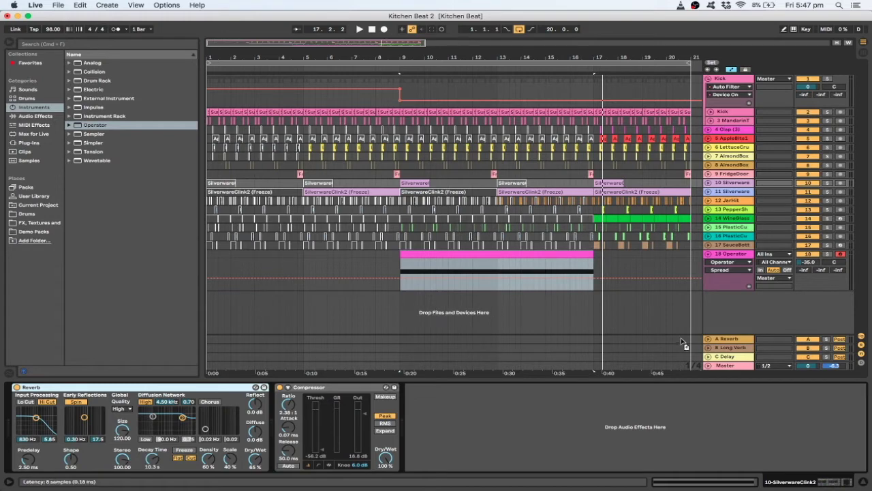
click(731, 348)
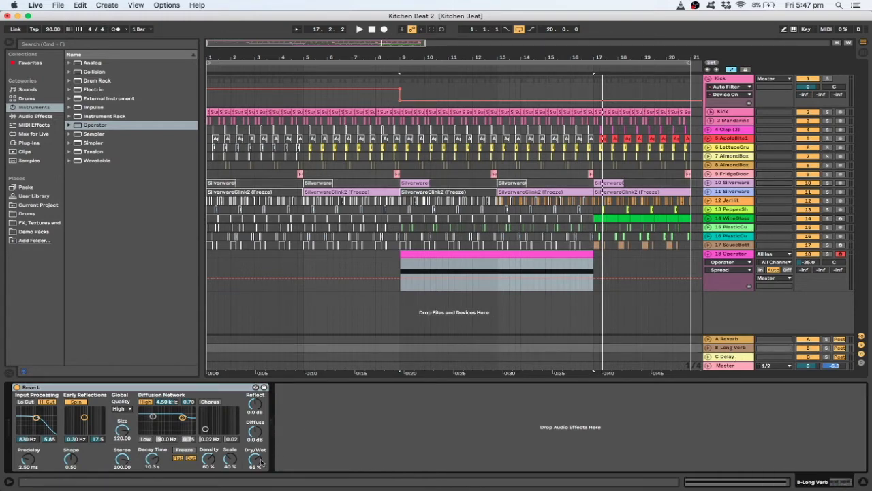
drag(261, 463, 261, 462)
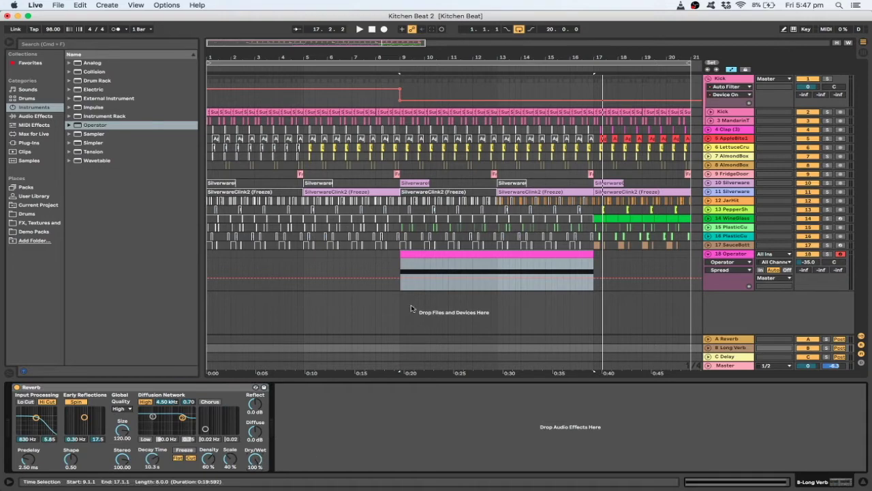
Set the Operator track's send to Long Verb to -8.0 dB and play from just before bar 9
click(373, 260)
key(space)
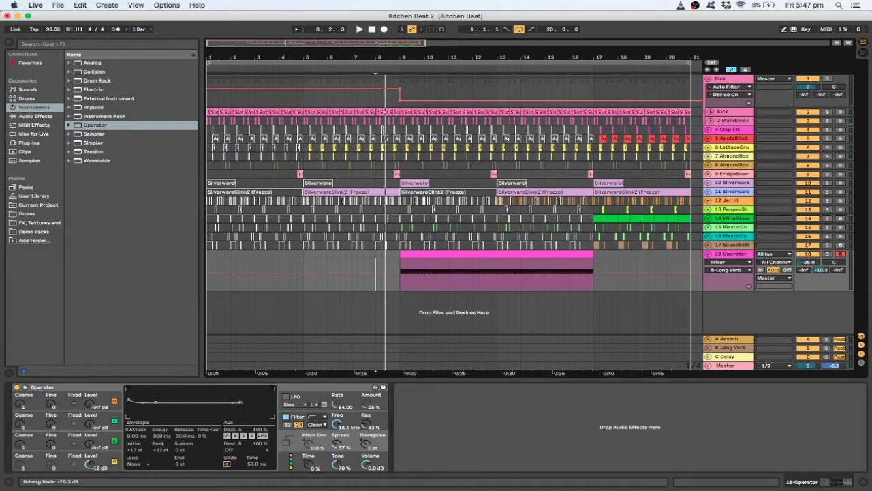
drag(821, 270, 821, 276)
key(space)
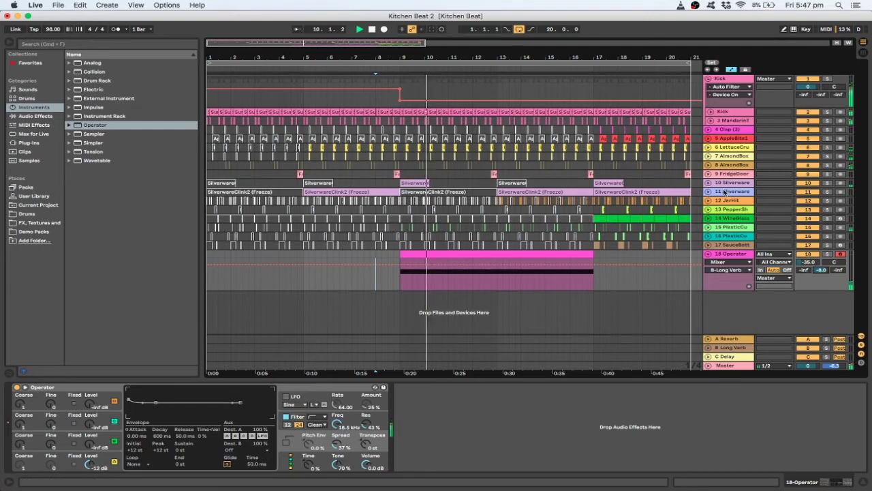
Raise the Operator track volume to -21.4 dB, set its Long Verb send to -11.2 dB and restart playback
click(716, 192)
click(722, 193)
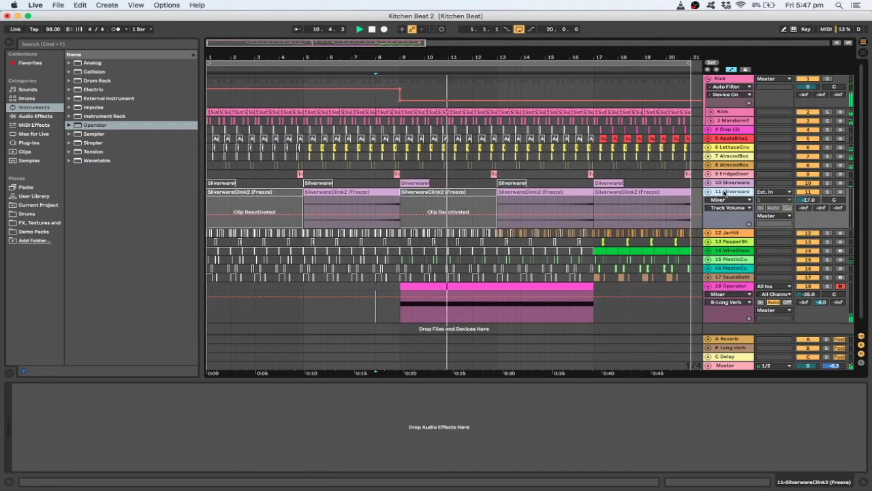
click(729, 183)
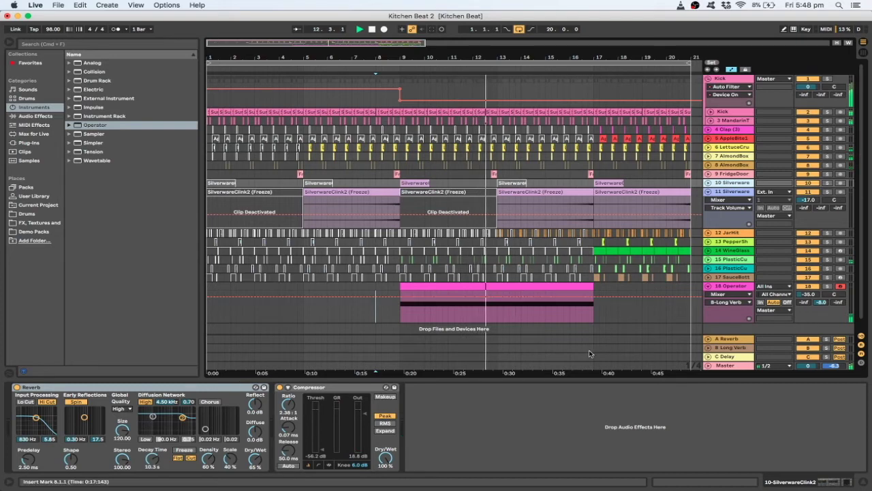
drag(808, 294, 808, 281)
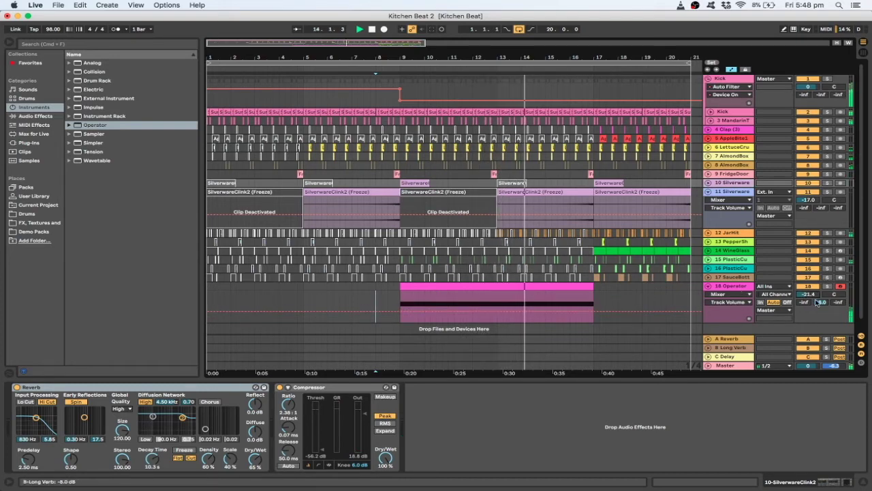
click(736, 291)
key(space)
key(space)
Automate Operator's filter frequency in a downward curve from 18.5 kHz at bar 9 to a low cutoff at bar 17
click(336, 424)
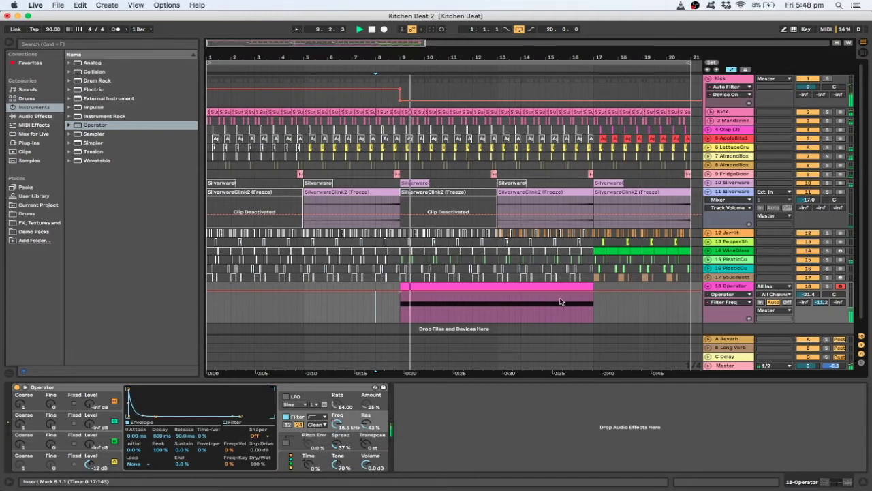
drag(593, 294, 594, 318)
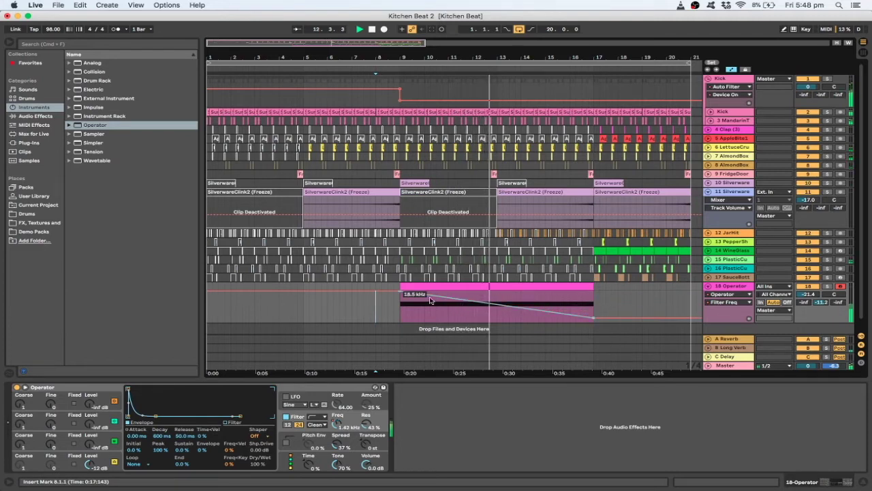
drag(456, 300, 456, 295)
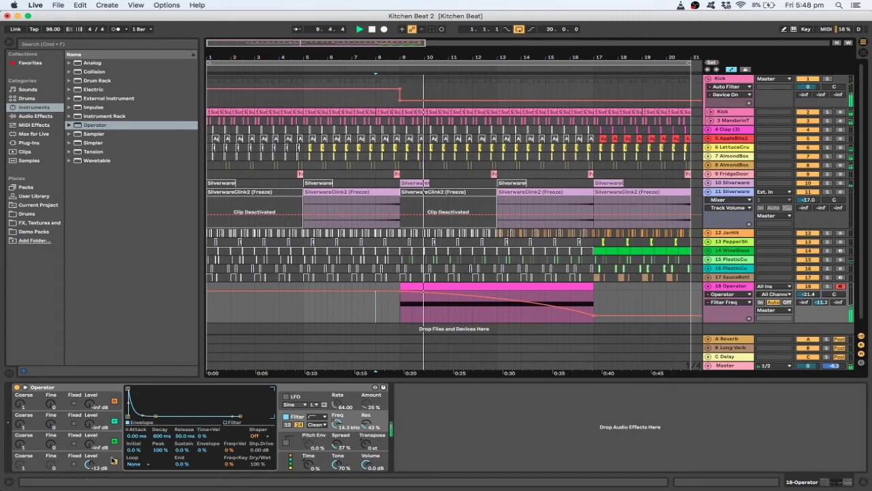
Set the attack of Operator's oscillator A envelope to 4.78 s during playback
click(104, 464)
mouse_move(136, 435)
mouse_down()
mouse_move(136, 368)
mouse_move(135, 447)
mouse_up()
key(space)
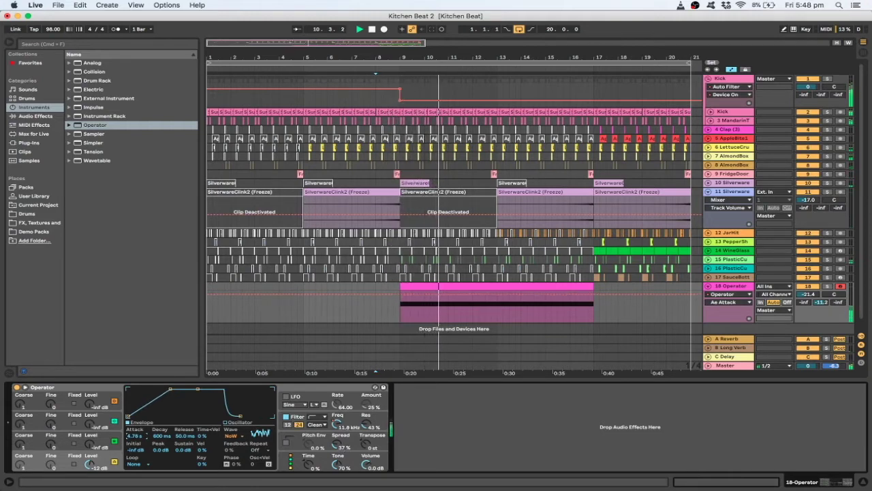
Raise Operator's Spread to 39% and lower its track volume to -26.1 dB
click(342, 444)
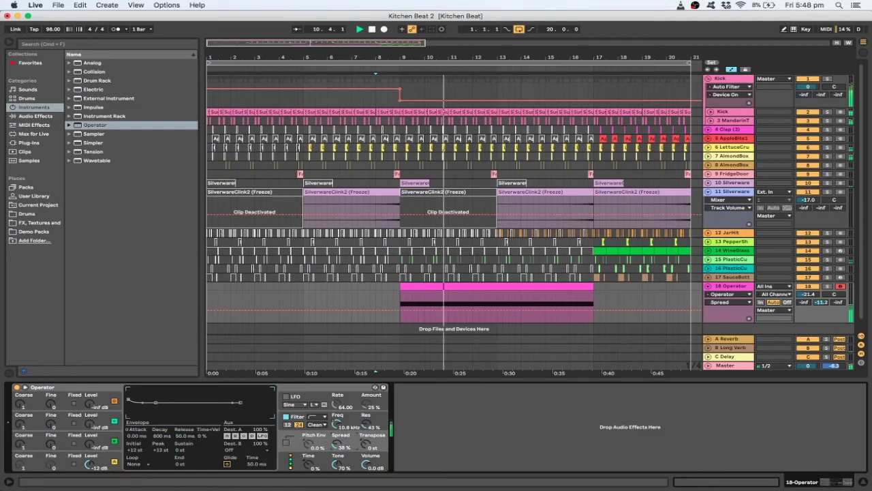
click(350, 426)
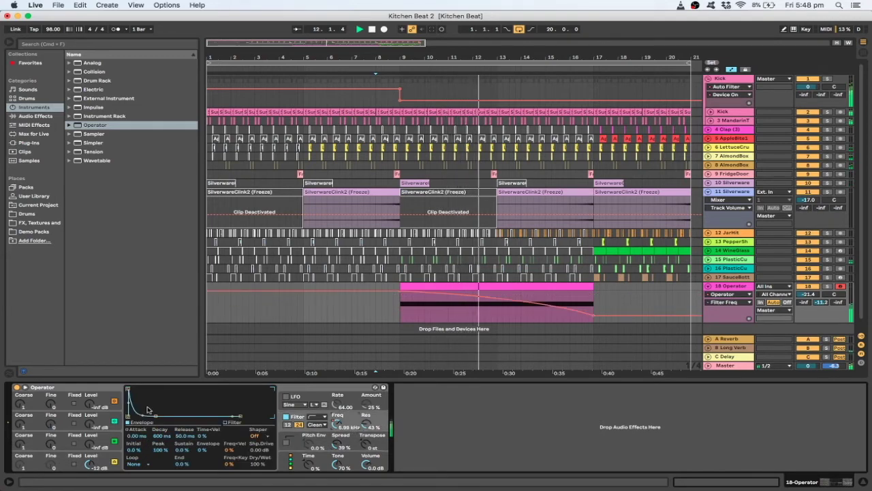
click(90, 444)
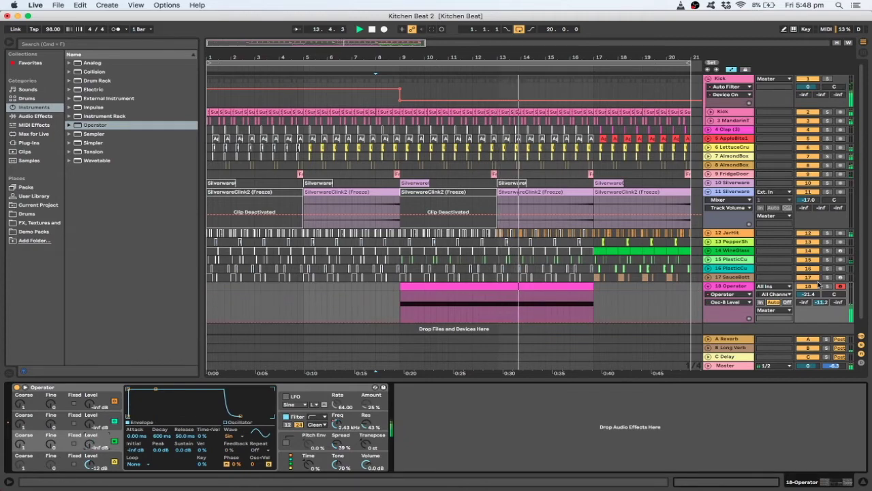
drag(808, 294, 808, 308)
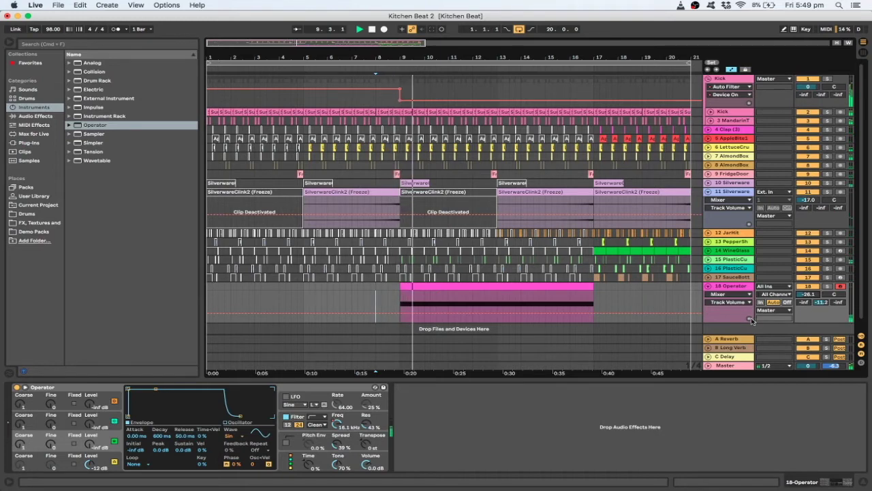
Delete the Long Verb return track
click(728, 348)
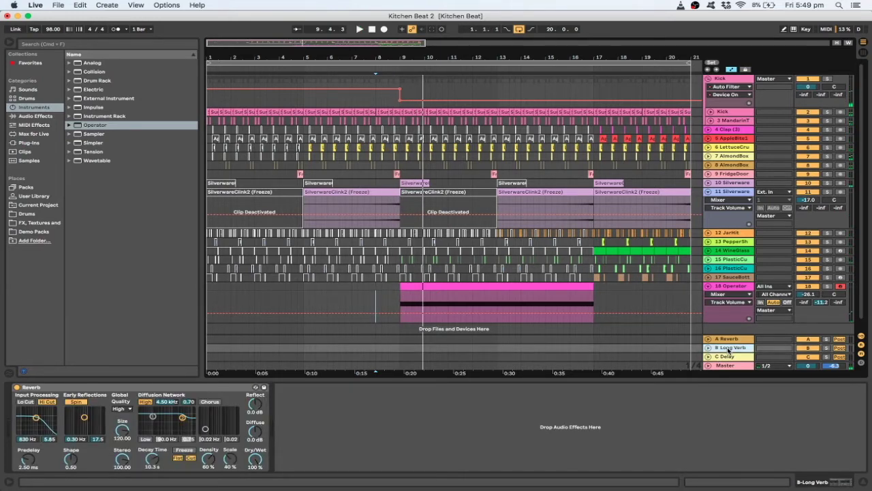
key(Delete)
Copy the Reverb and Compressor from the first Silverware track onto the Operator track and play the result from around bar 9
click(727, 191)
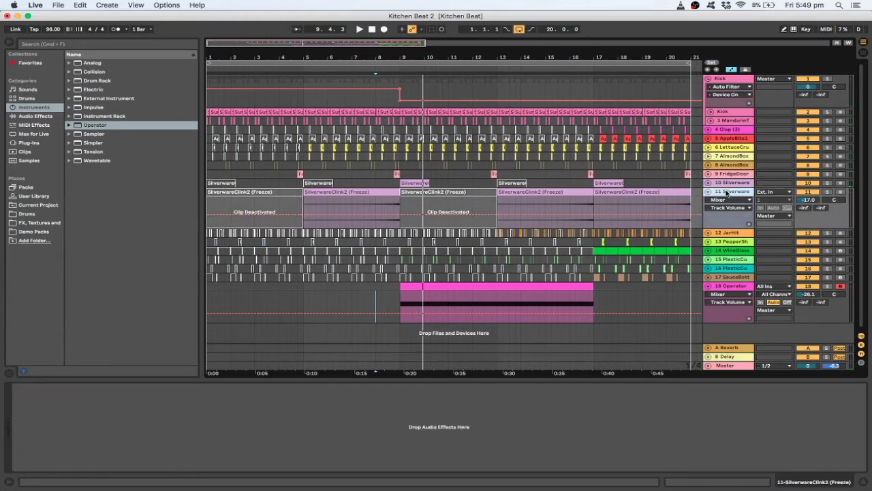
click(729, 183)
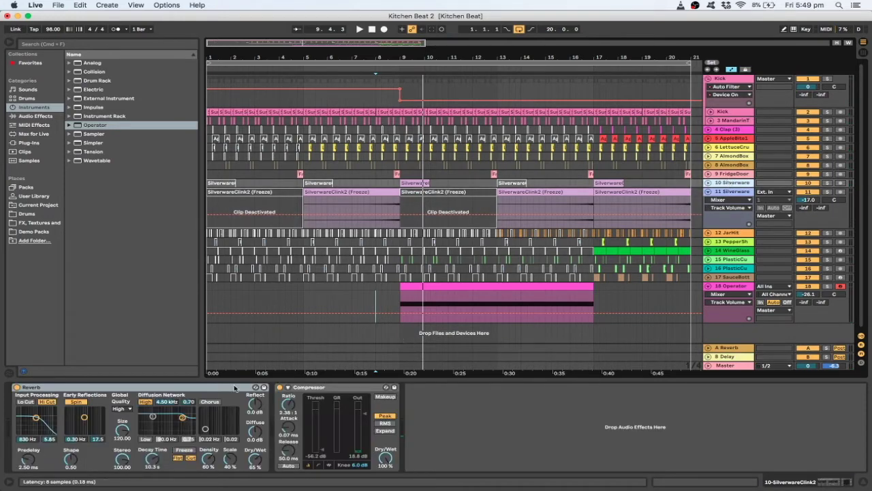
click(316, 386)
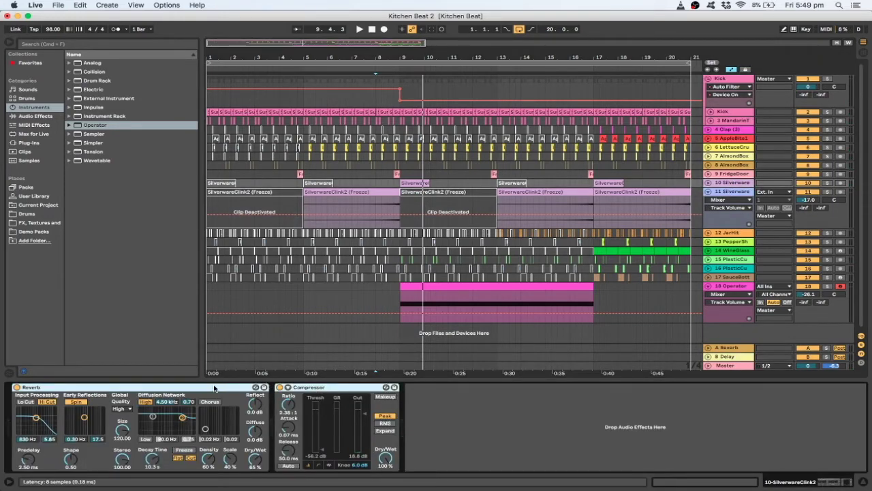
click(446, 291)
click(392, 306)
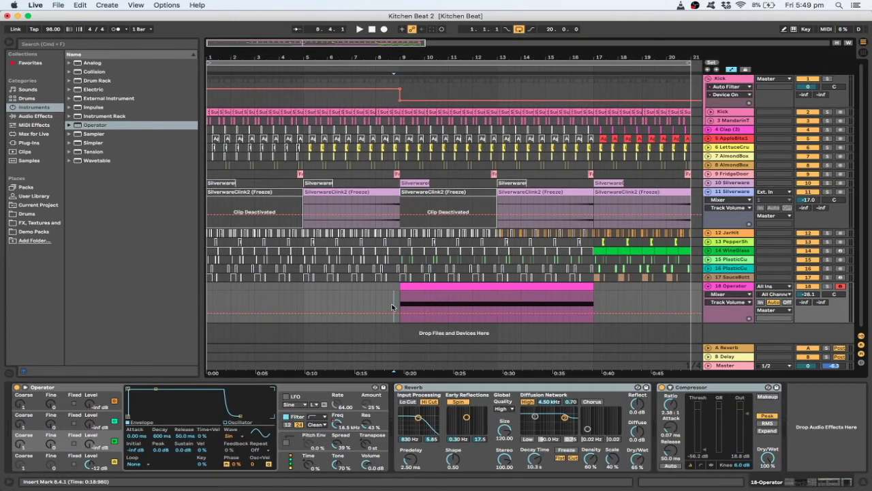
key(space)
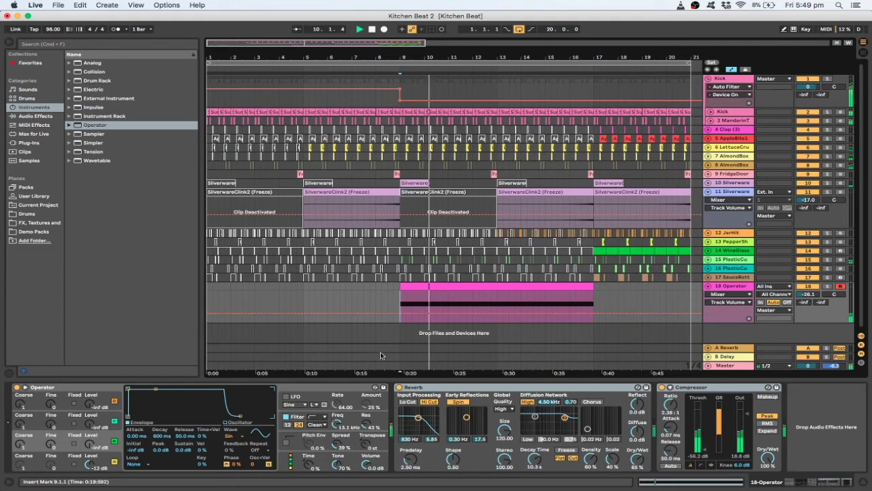
Lower the filter frequency automation to 13.9 kHz at bar 9 and 94.8 Hz at bar 17
drag(337, 424, 337, 443)
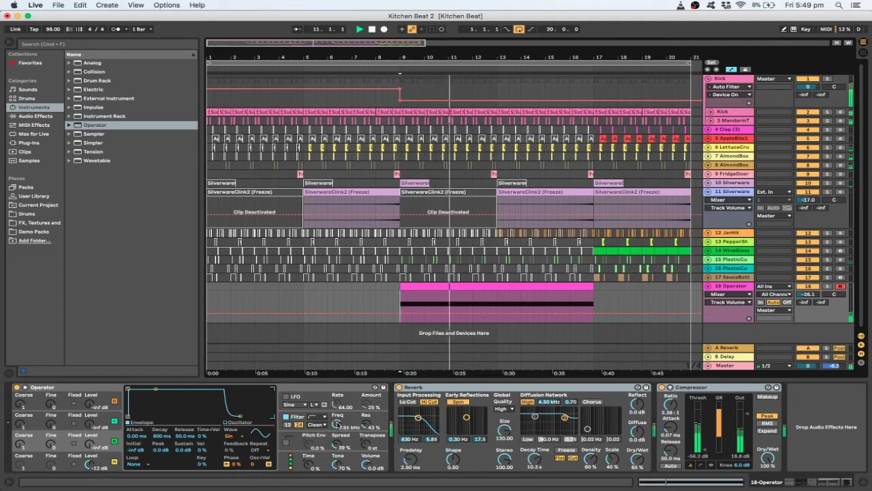
click(337, 423)
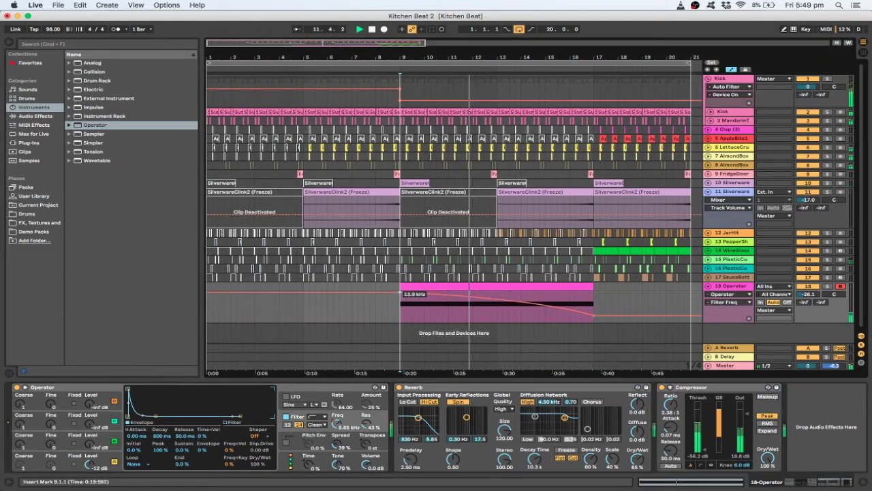
mouse_move(595, 319)
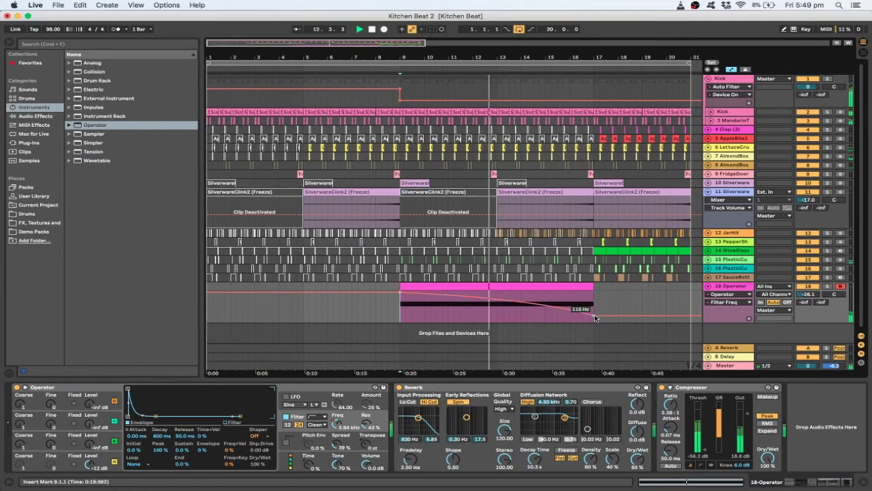
drag(595, 318, 595, 319)
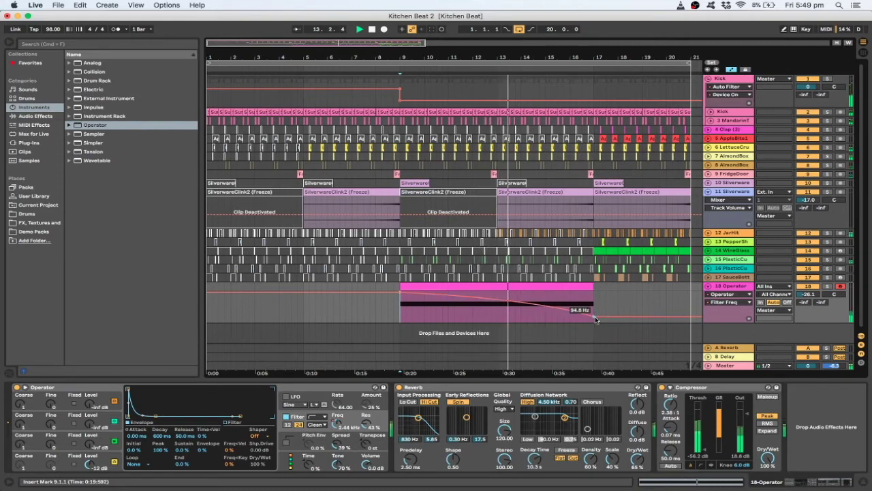
Reduce the Operator track's Reverb Dry/Wet to 43% and replay from bar 9
drag(637, 459, 637, 479)
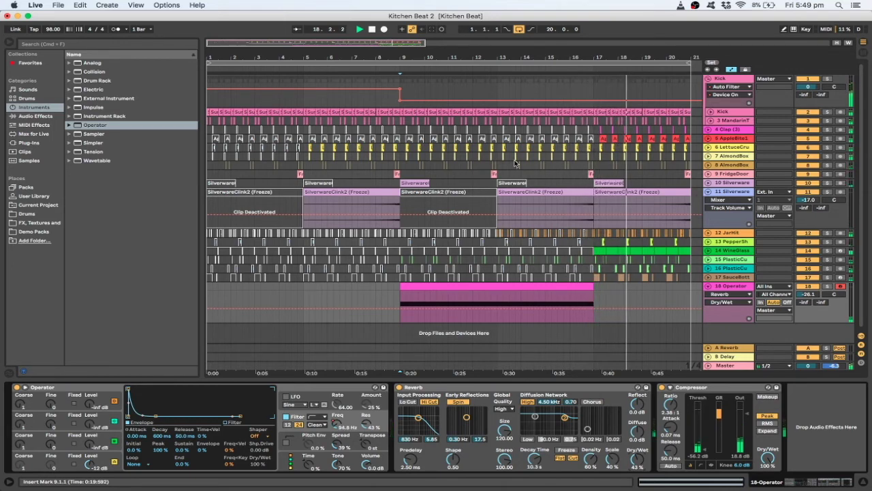
key(space)
key(space)
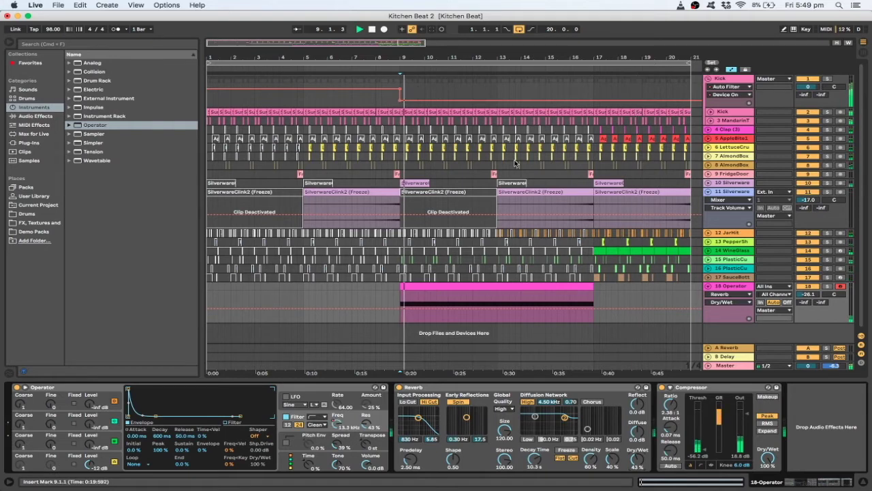
Set the amplitude envelope Attack of Operator's oscillator A to 10.3 s and replay the riser from bar 9
key(space)
key(space)
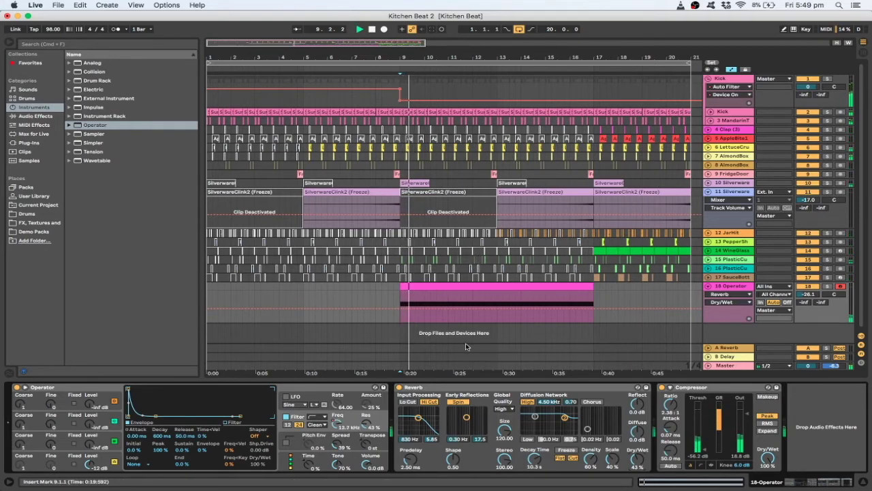
key(space)
key(space)
key(space)
key(space)
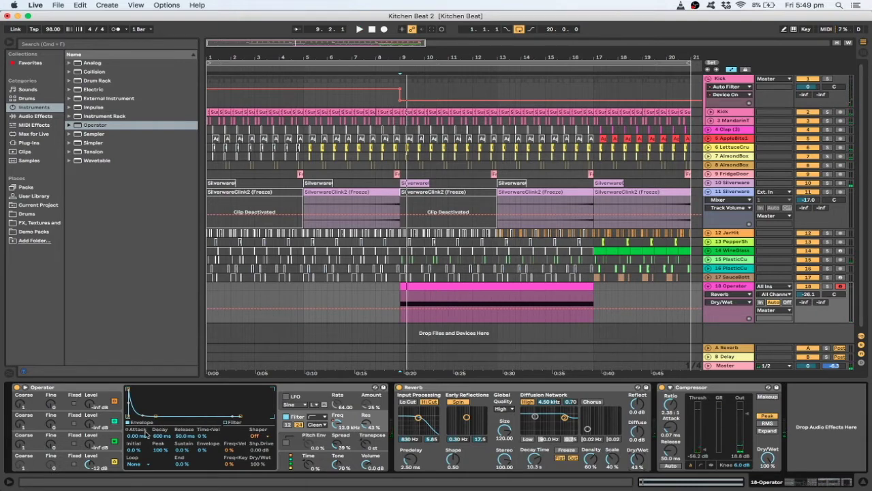
click(103, 464)
key(space)
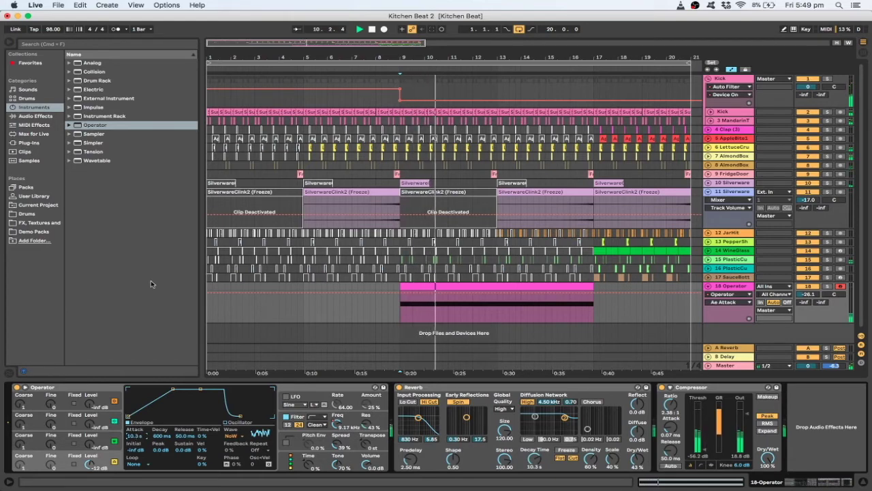
Add an Overdrive to the end of the Operator track's device chain with its filter at 2.37 kHz and bandwidth 2.80
click(34, 116)
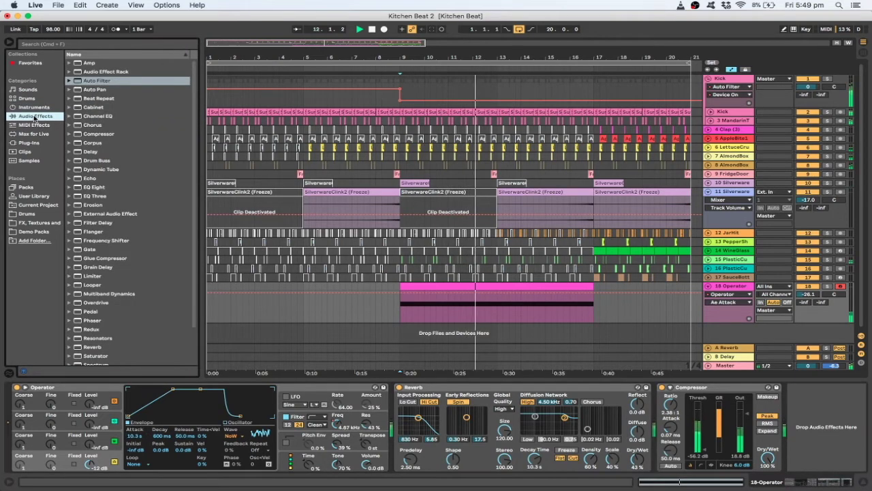
scroll(98, 257, down, 3)
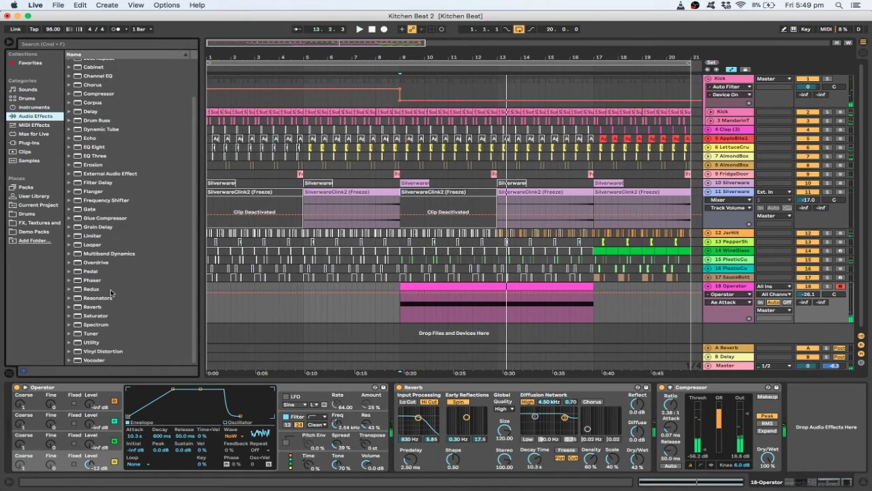
double_click(99, 265)
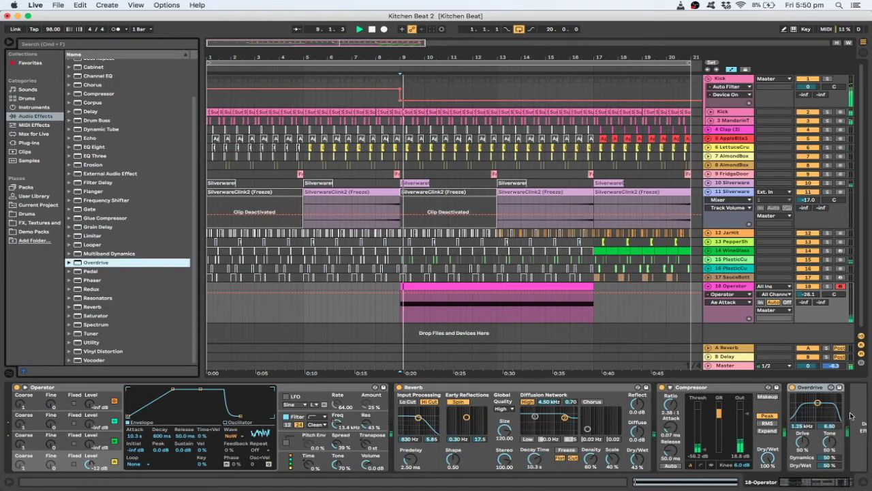
drag(819, 406, 823, 413)
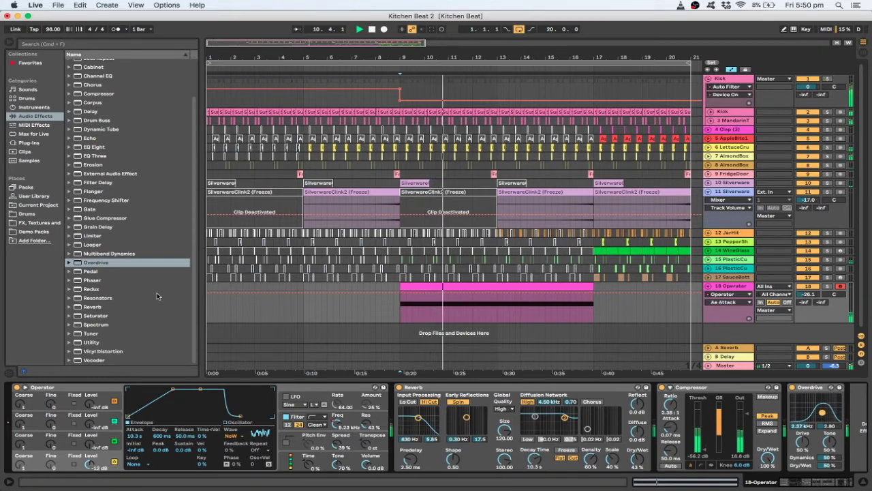
Add Redux after the Overdrive with soft downsampling at 2.66, and lower the Overdrive Dry/Wet to 26%
double_click(120, 289)
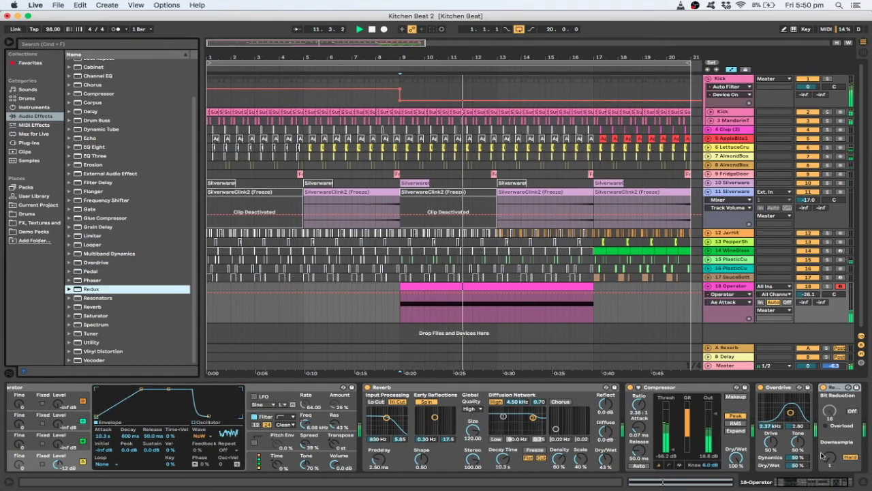
click(822, 455)
click(831, 457)
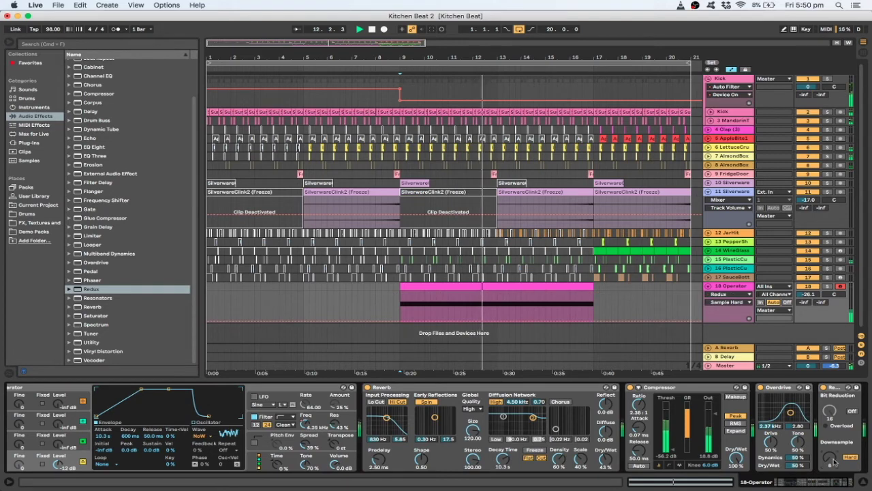
drag(829, 455, 829, 445)
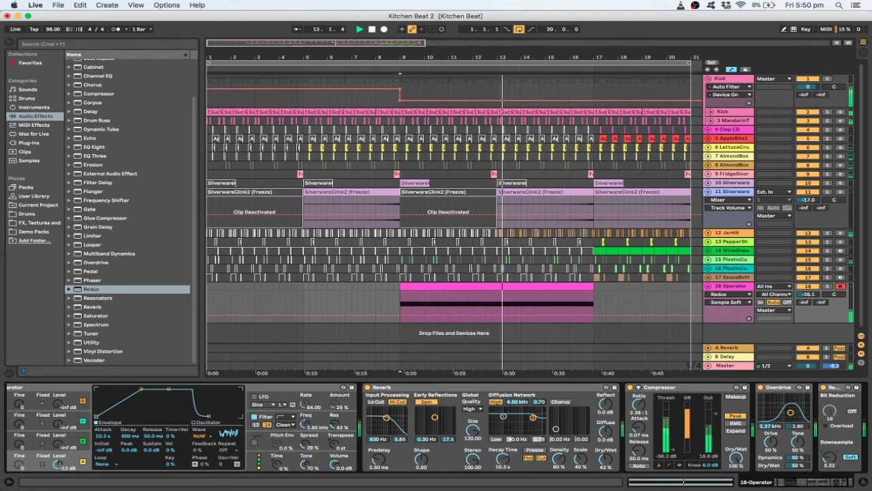
drag(802, 467, 830, 481)
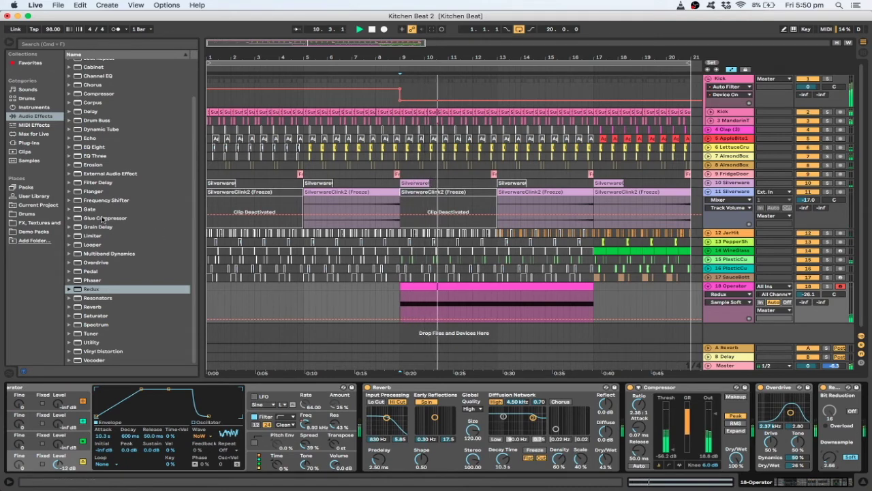
Add a Compressor after Redux, disable its Makeup gain and set the threshold to -23.2 dB
click(97, 94)
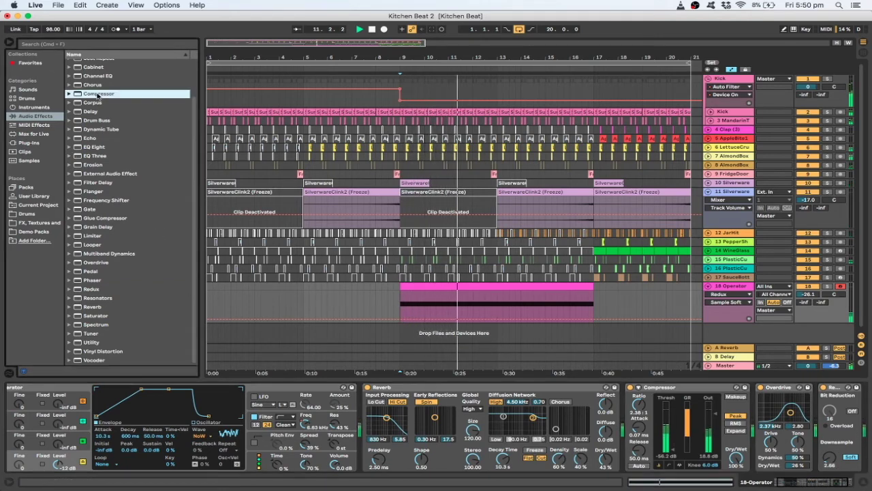
double_click(97, 94)
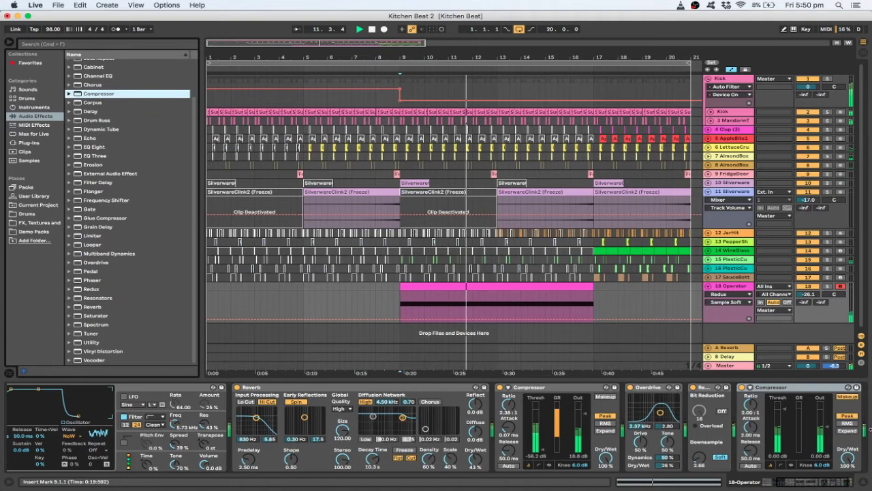
click(847, 397)
drag(784, 435, 784, 436)
key(space)
key(space)
Enable Sidechain on the new Compressor and take its audio from Kick
click(754, 388)
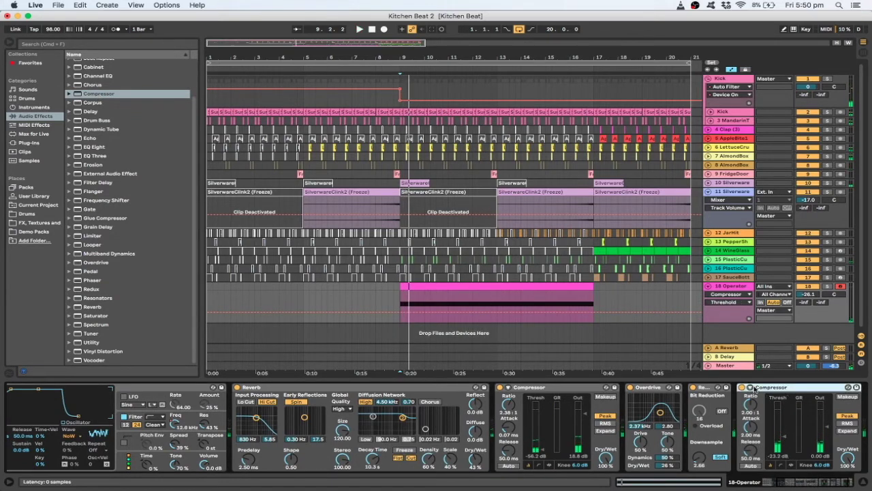
click(750, 387)
click(755, 396)
click(757, 409)
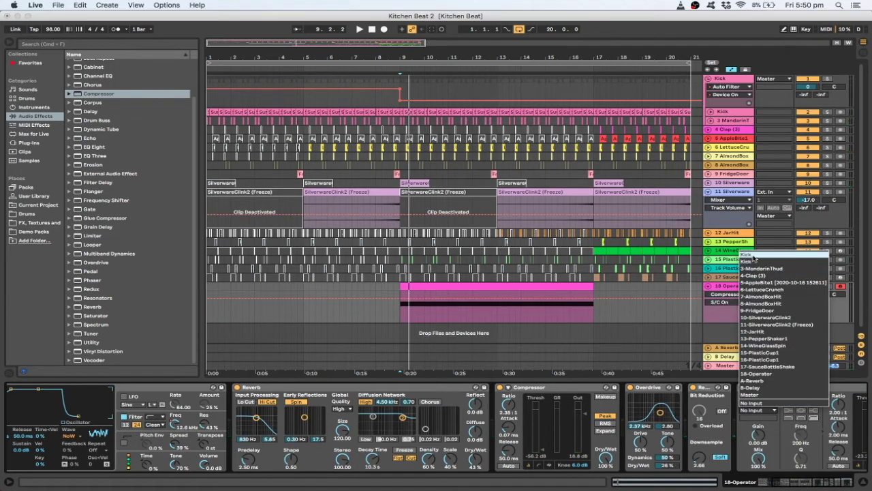
click(751, 262)
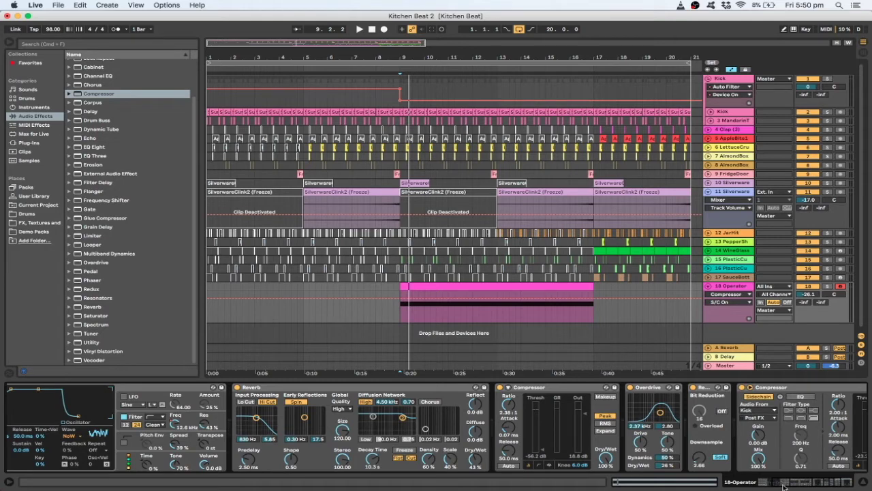
scroll(783, 485, right, 4)
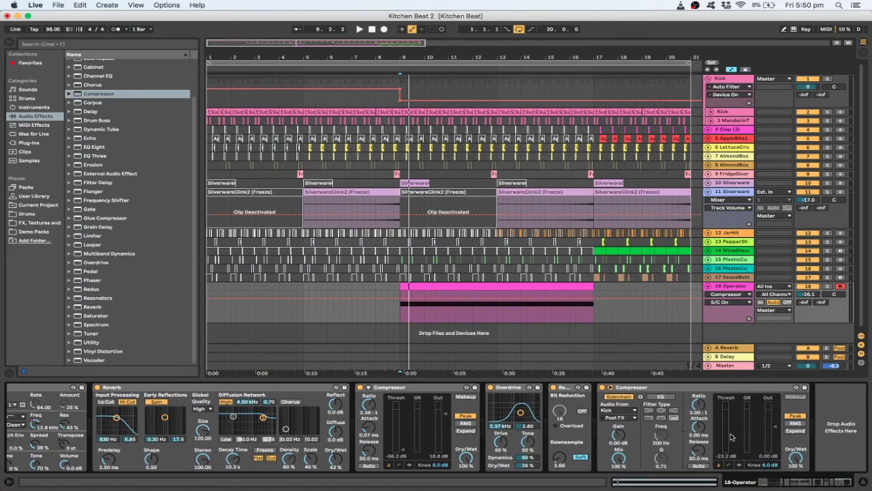
Lower the sidechain Compressor's threshold to -30.0 dB while playing the riser, and replay from bar 9
key(space)
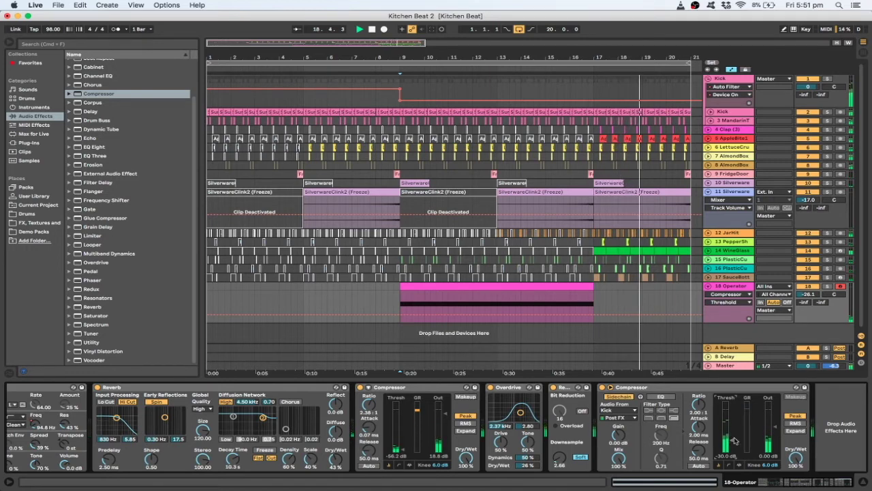
click(431, 336)
key(space)
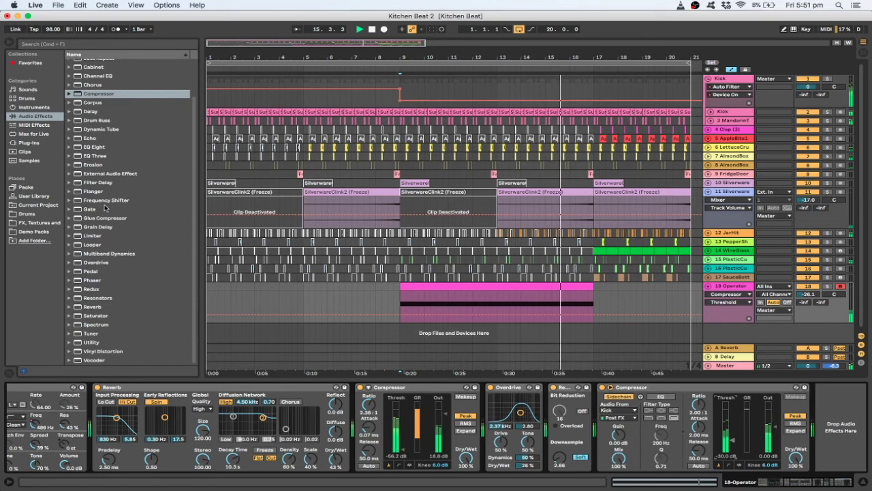
Add a Flanger between Redux and the sidechain Compressor, with Feedback 0.72 and Dry/Wet 44.4%
double_click(97, 192)
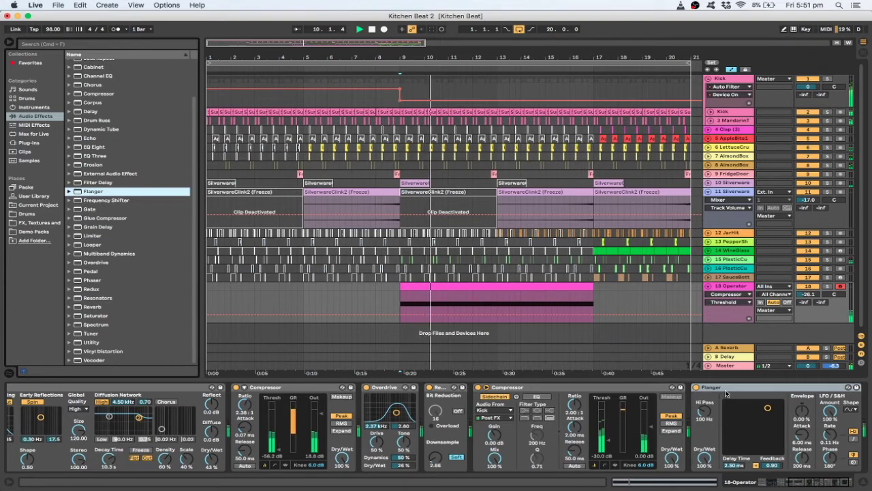
drag(714, 387, 520, 405)
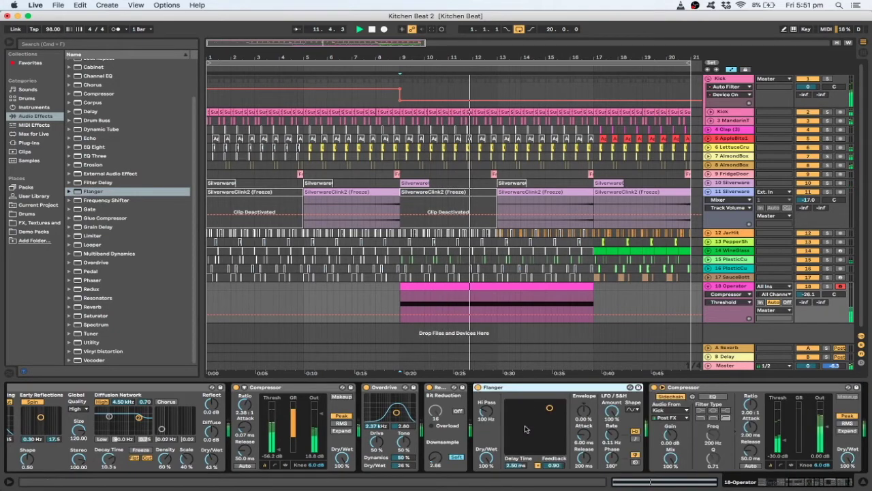
drag(553, 465, 554, 478)
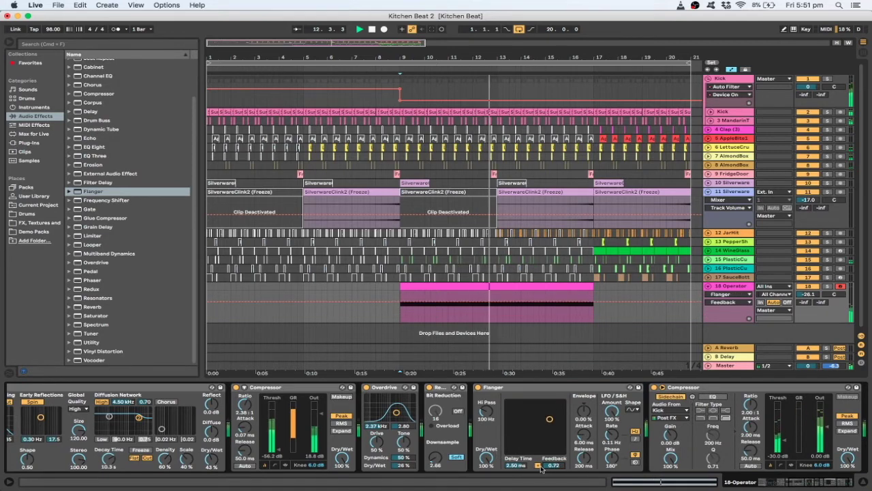
mouse_move(485, 458)
mouse_down()
mouse_move(486, 488)
mouse_move(486, 462)
mouse_up()
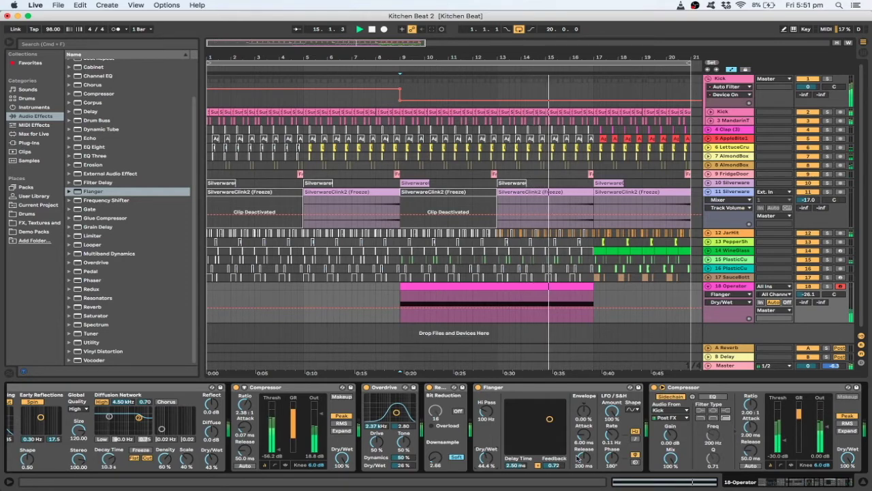
Bypass the sidechain Compressor on the Operator track and delete it
click(654, 387)
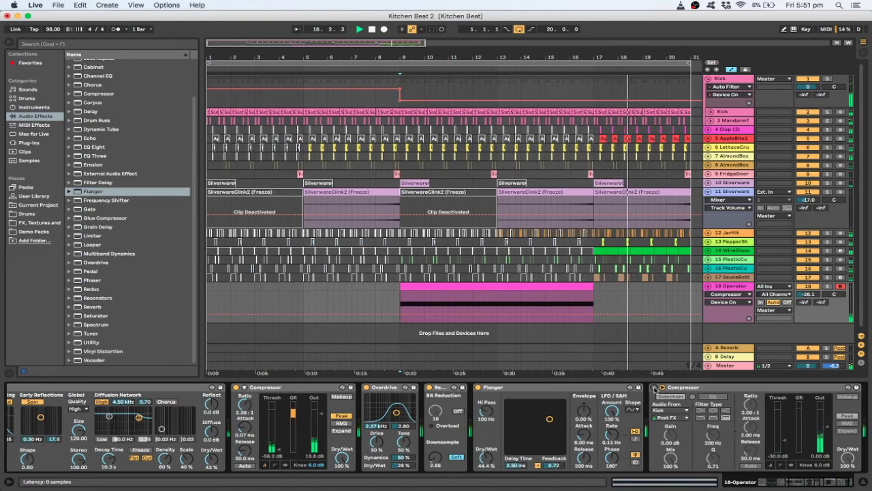
click(692, 387)
key(Delete)
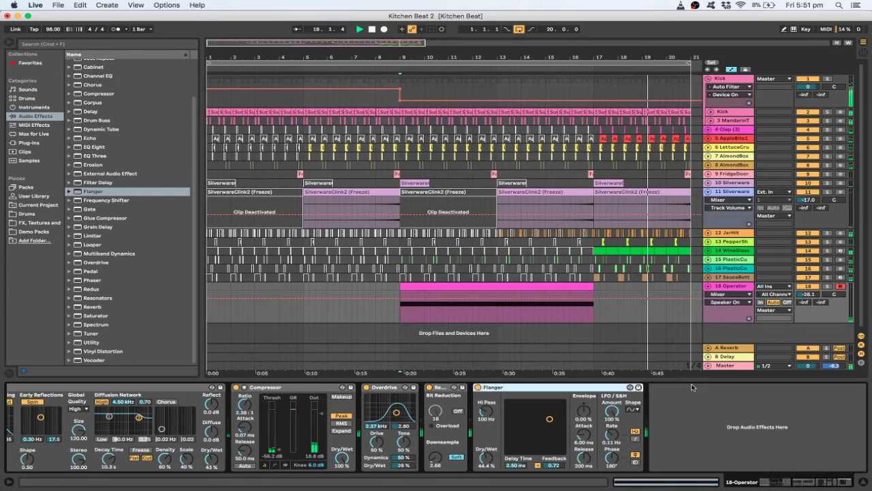
Collapse the Kick group and play the whole arrangement from bar 1
click(372, 29)
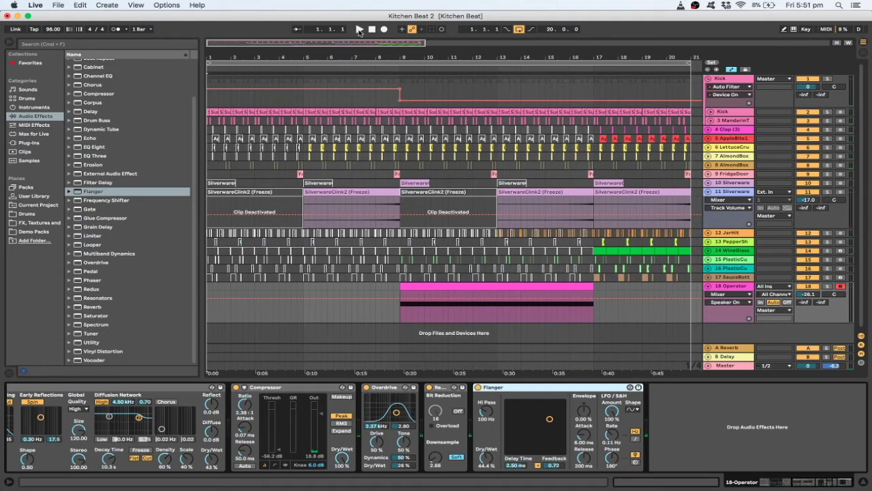
drag(324, 41, 324, 28)
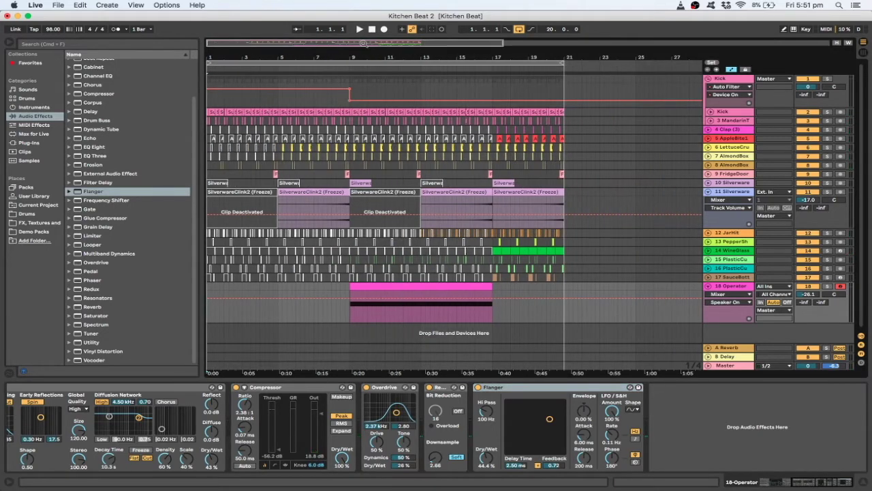
click(708, 79)
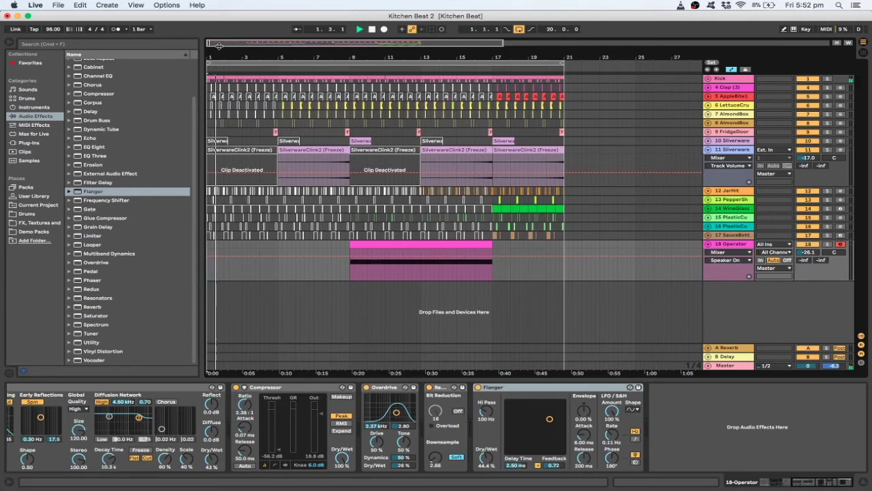
mouse_move(212, 42)
mouse_down()
mouse_move(212, 56)
mouse_move(209, 44)
mouse_up()
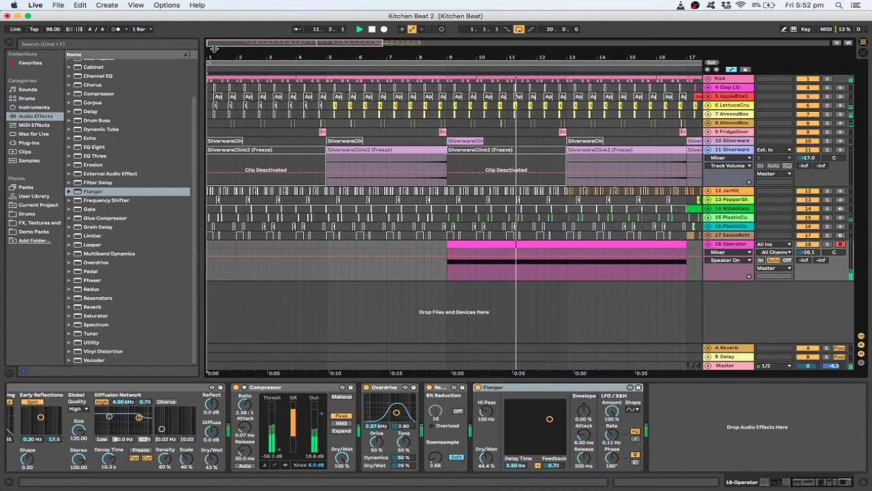
Expand the 15-PlasticCup1 track and add a Utility to it with Gain at 9.44 dB
click(708, 217)
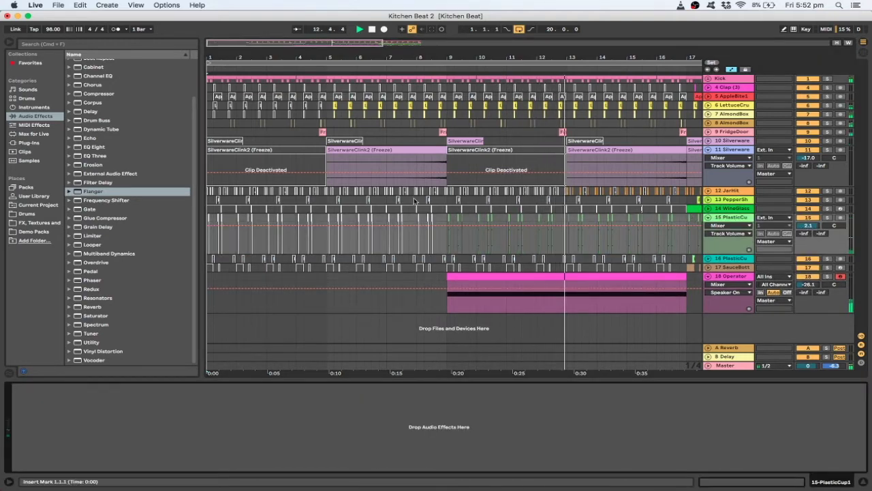
drag(91, 342, 66, 409)
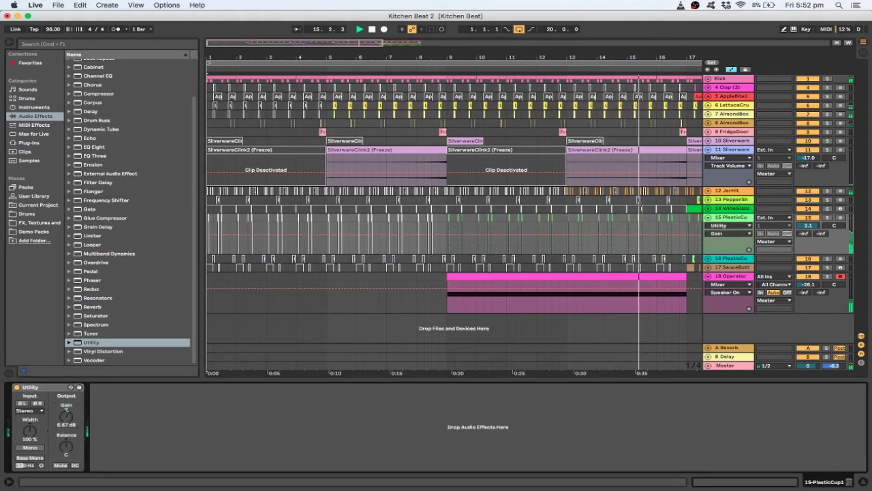
drag(66, 412, 66, 416)
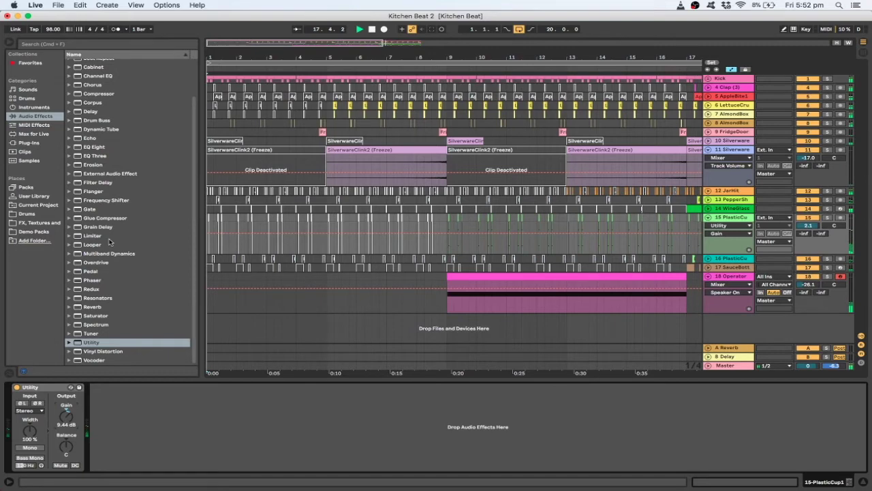
Replay the full arrangement from the start to check the mix
drag(312, 46, 357, 45)
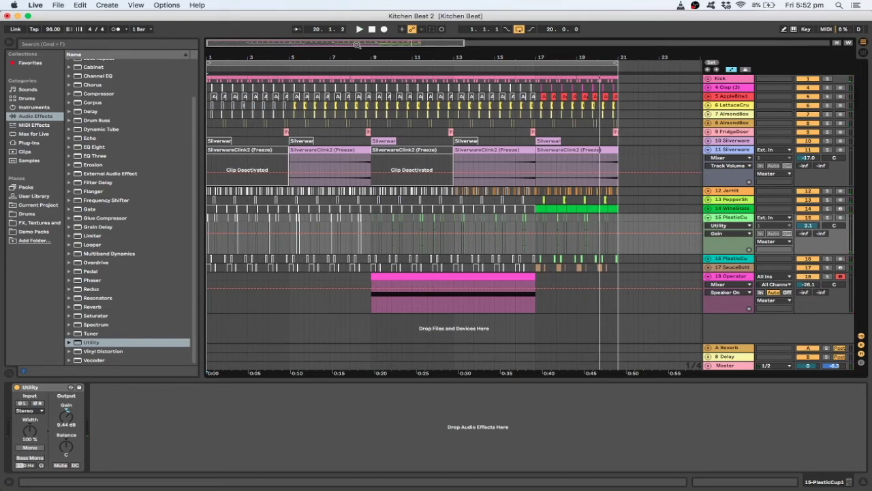
drag(335, 43, 320, 43)
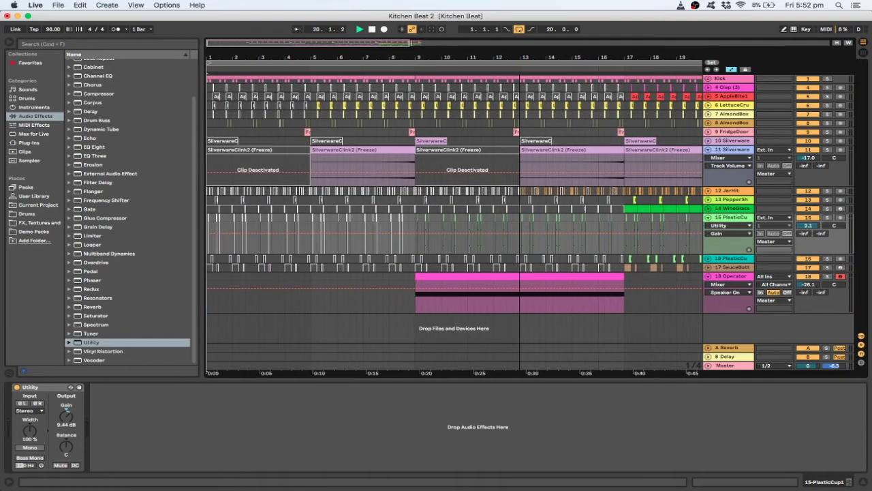
key(plus)
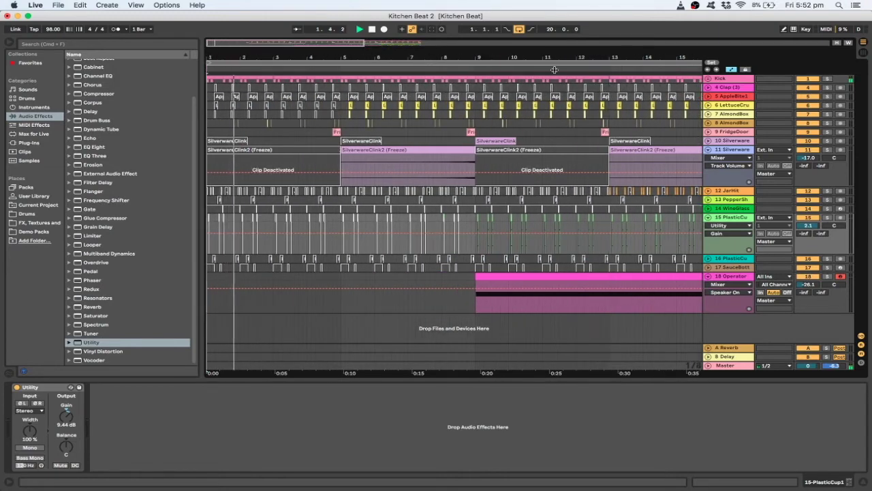
Expand the 8-AlmondBox track, add a Delay after its EQ Eight, and listen to the result
click(718, 123)
click(709, 123)
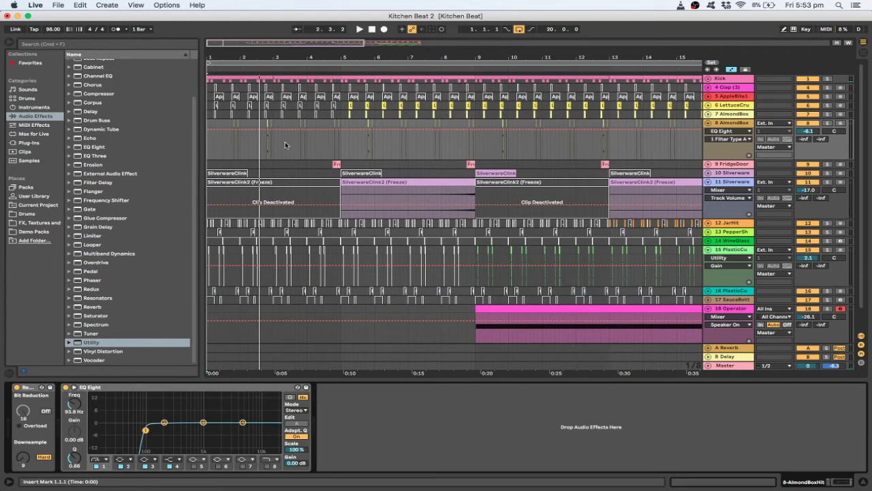
scroll(99, 230, up, 3)
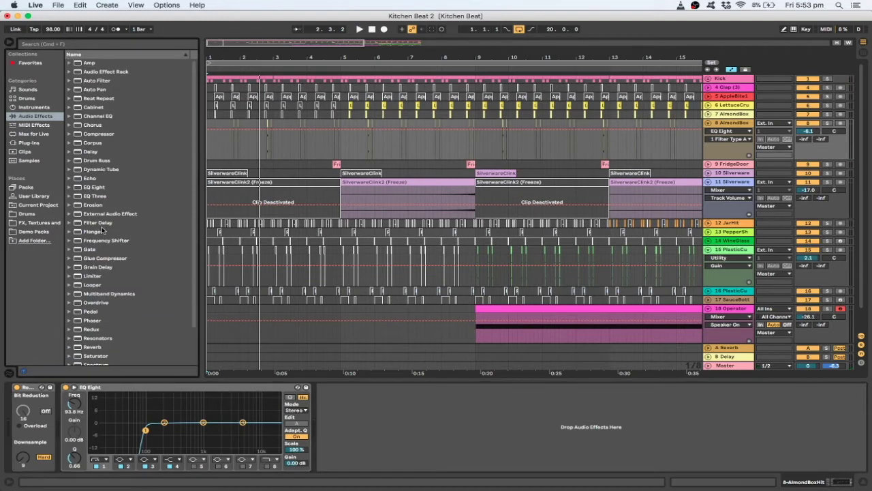
double_click(92, 153)
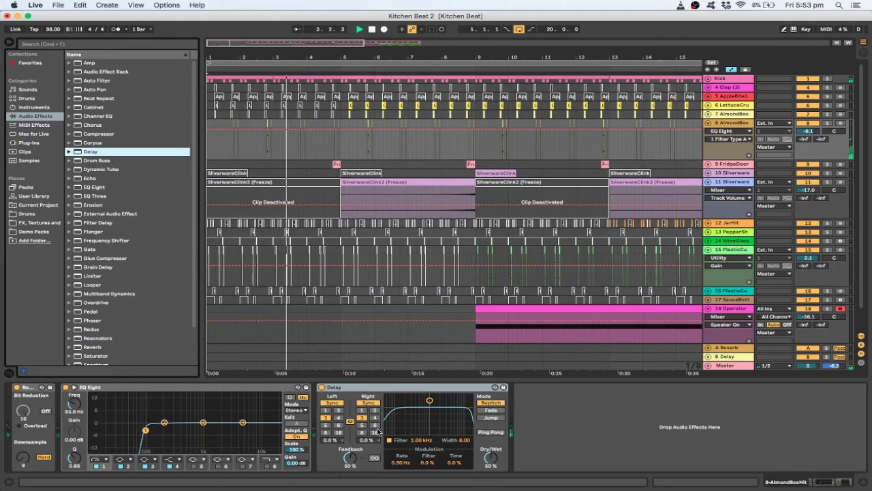
key(space)
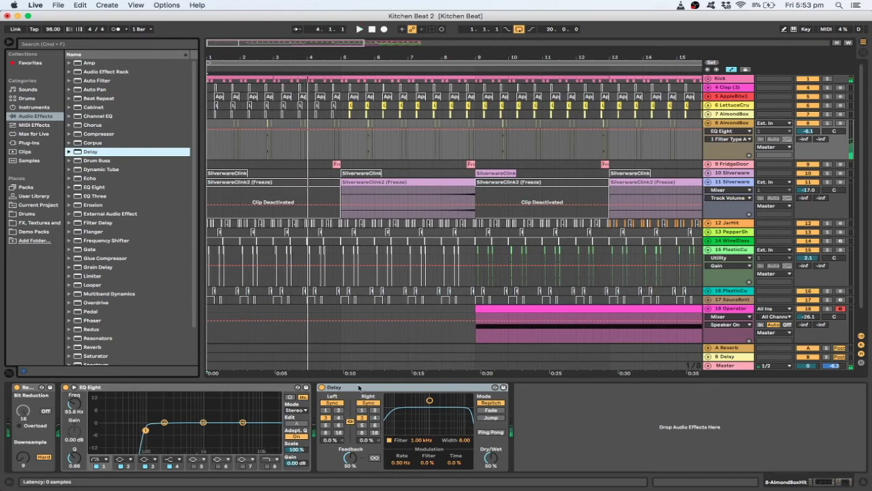
Replace the Delay on the 8-AlmondBox track with a fresh one and set its Dry/Wet to 17 %
click(359, 387)
key(Delete)
key(space)
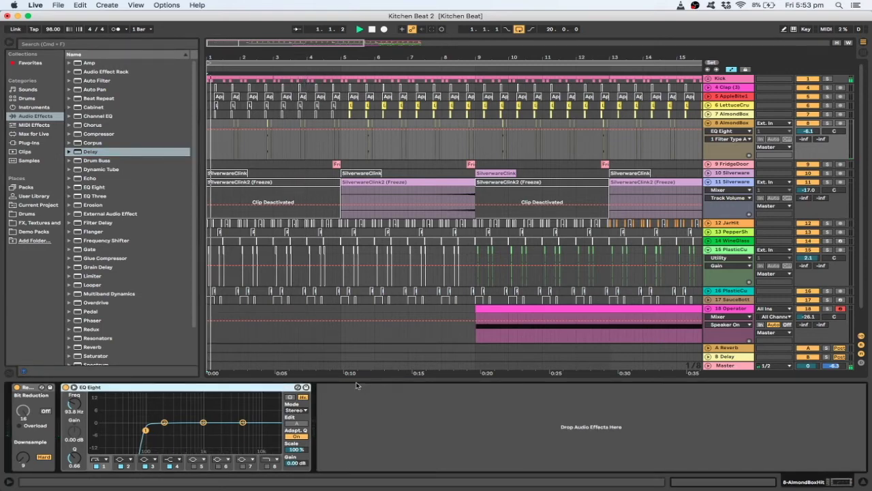
double_click(86, 153)
key(space)
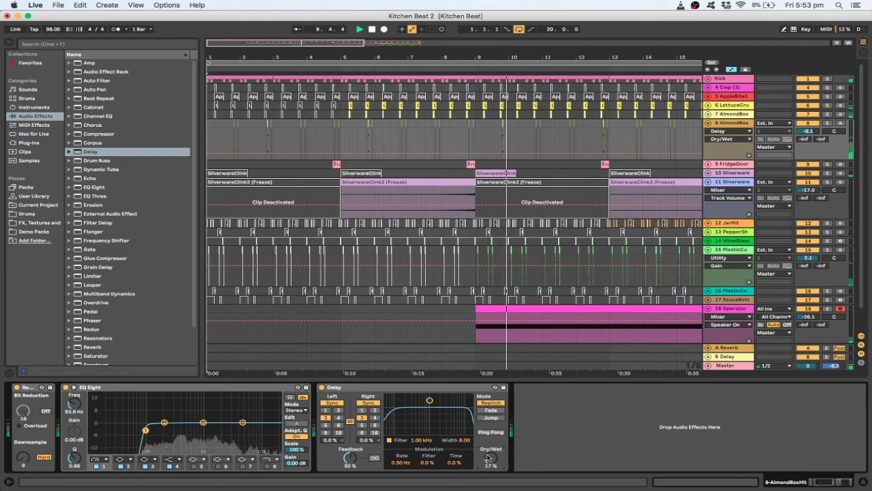
Lower the 18-Operator track volume to -28.5 dB while the arrangement plays
scroll(521, 305, down, 2)
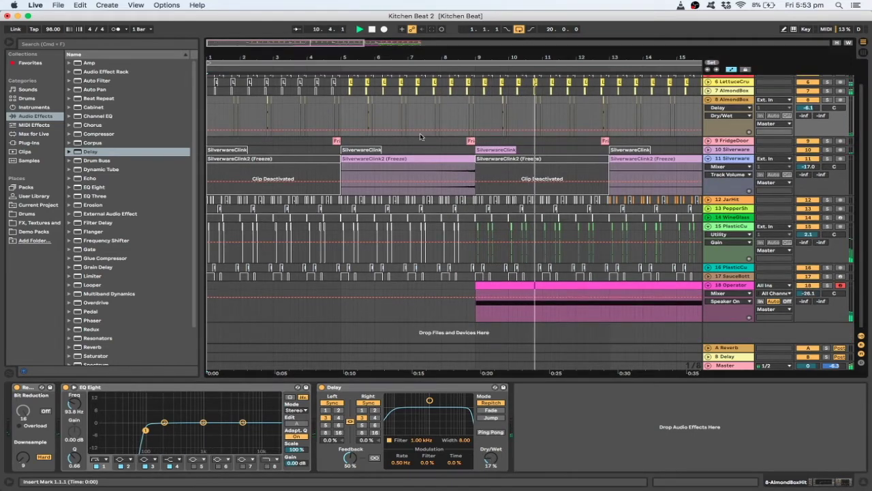
drag(314, 43, 333, 9)
drag(811, 293, 811, 304)
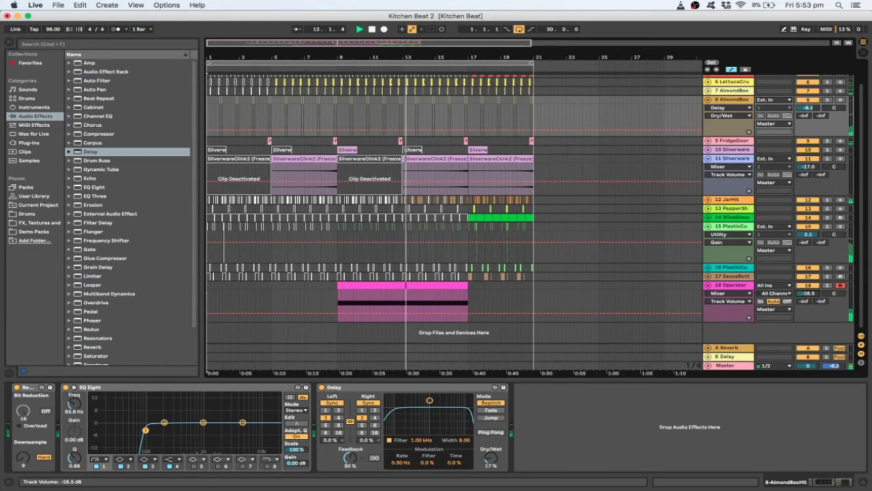
Add an EQ Eight after the Operator track's Flanger and enable band 8 as a high cut at about 15.3 kHz
click(356, 282)
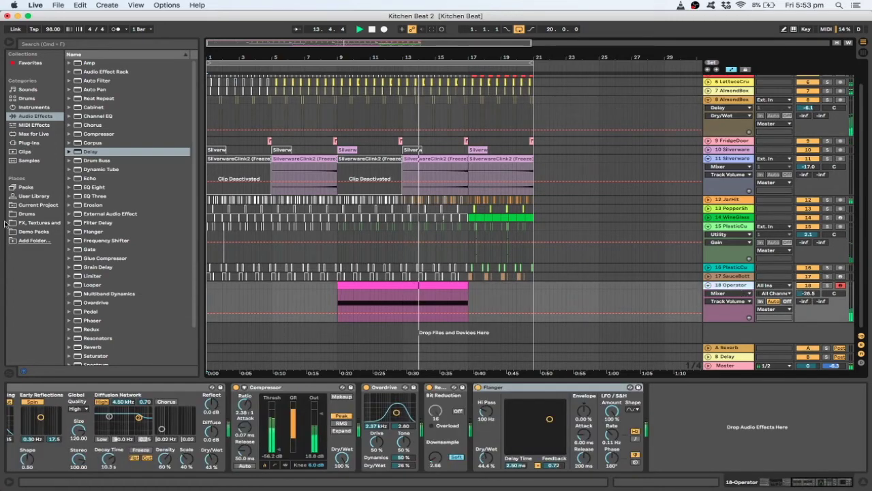
double_click(94, 188)
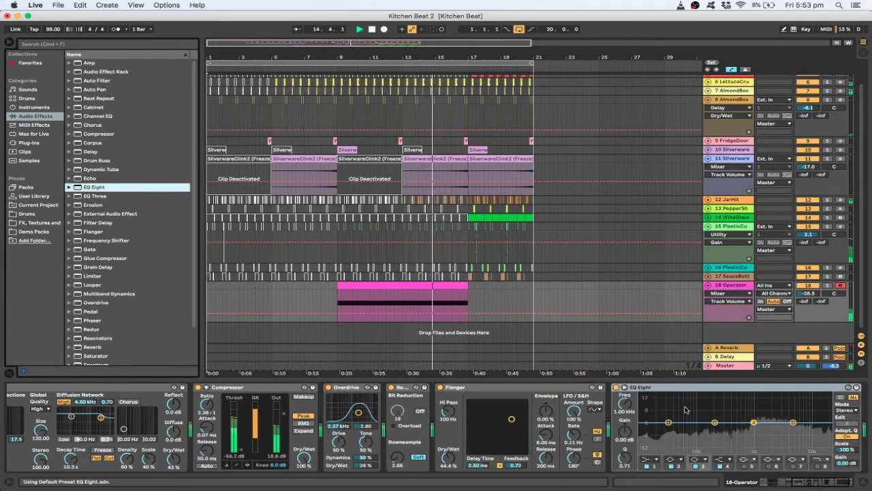
double_click(824, 431)
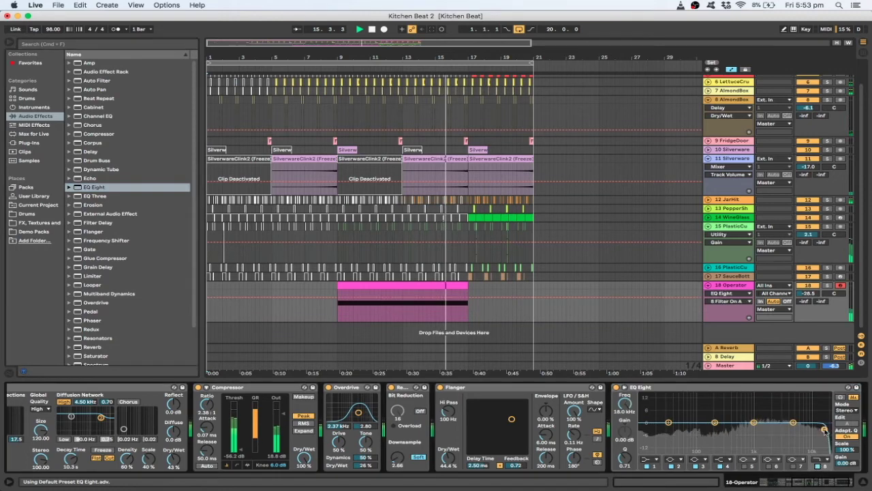
drag(824, 430, 820, 433)
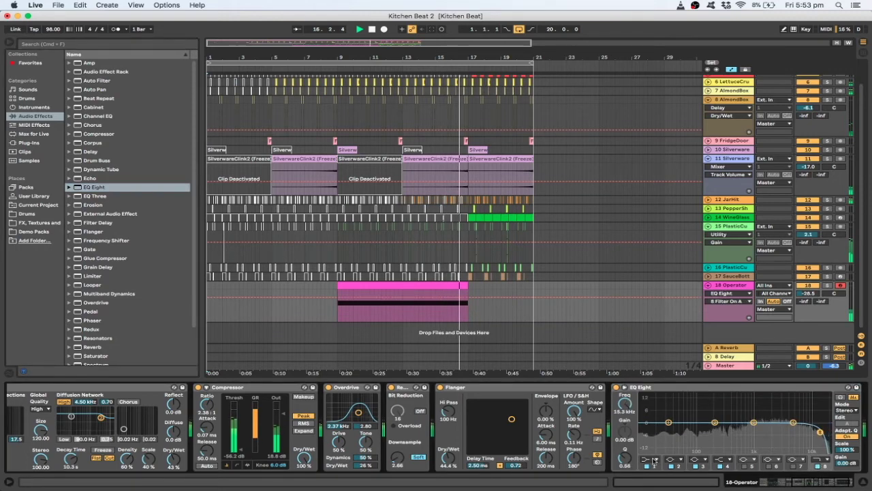
Change band 1 of the Operator track's EQ Eight to a low cut at about 43.5 Hz
click(654, 460)
click(668, 436)
drag(668, 436, 677, 433)
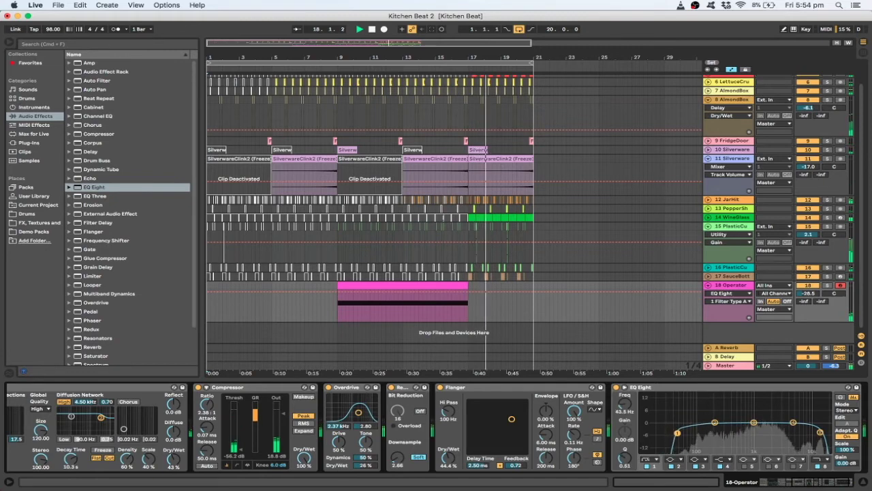
Replay the arrangement from bar 1 to check the mix with the filtered riser
click(227, 296)
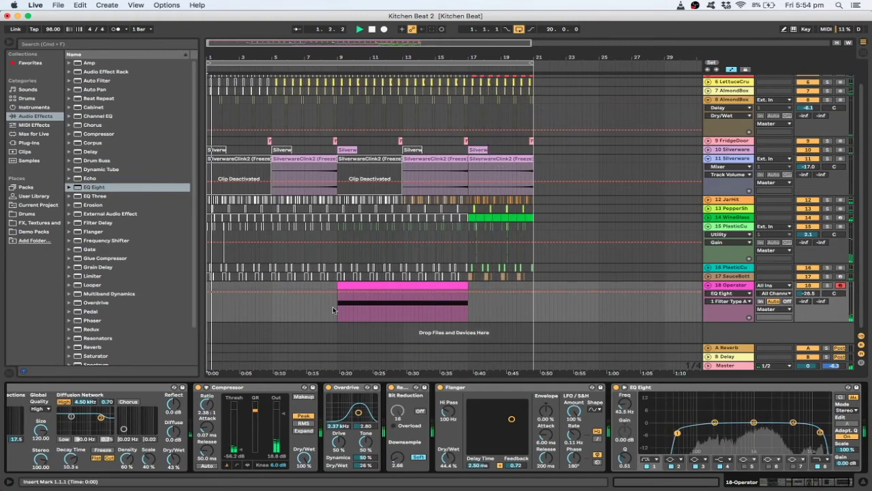
scroll(301, 196, up, 2)
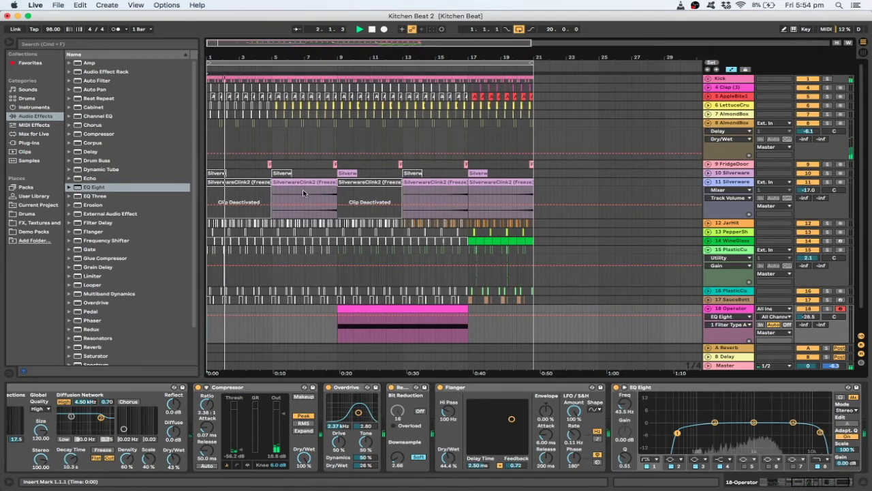
drag(221, 42, 245, 73)
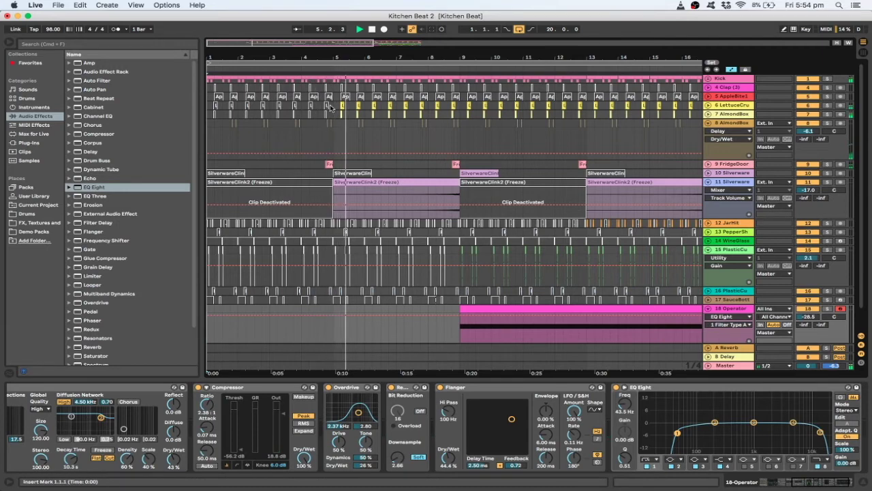
Stop playback and group the tracks from 4-Clap (3) through 7-AlmondBox
click(724, 114)
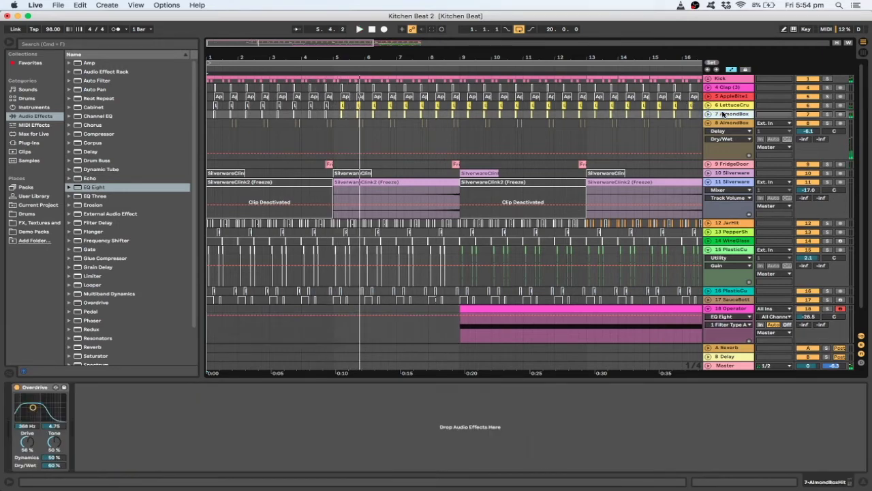
click(727, 88)
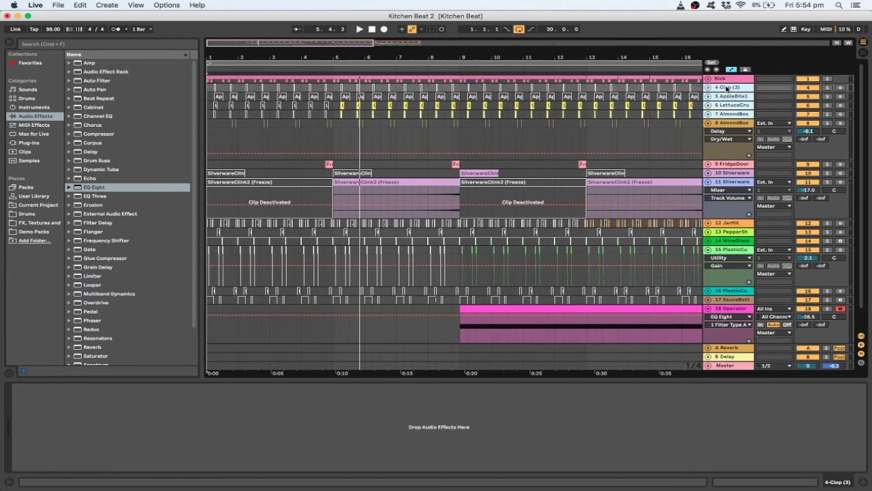
right_click(727, 88)
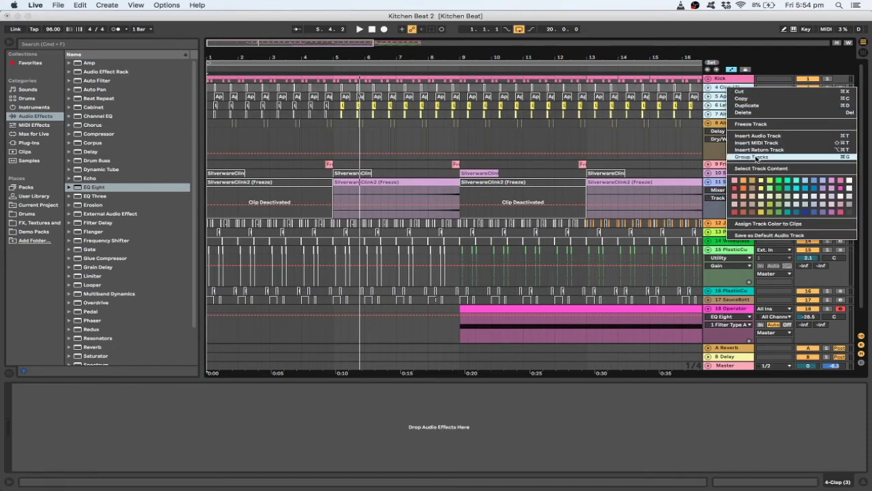
click(751, 157)
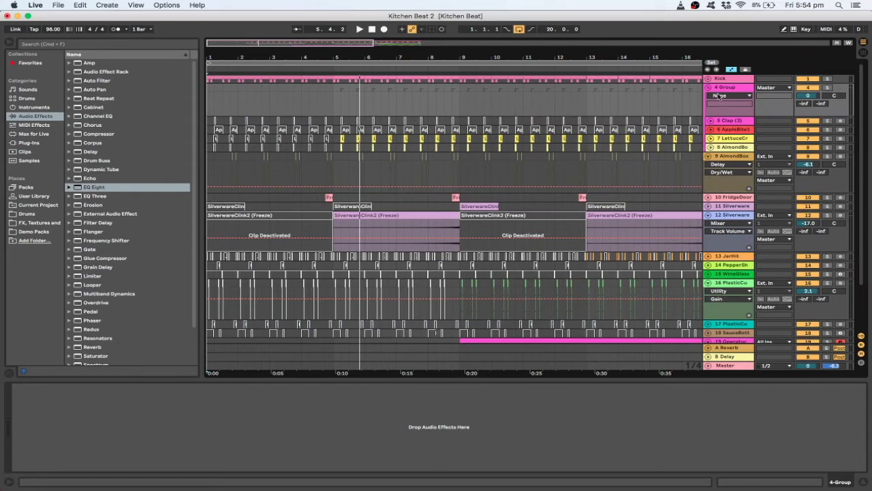
Rename the new group track to Snr
right_click(723, 90)
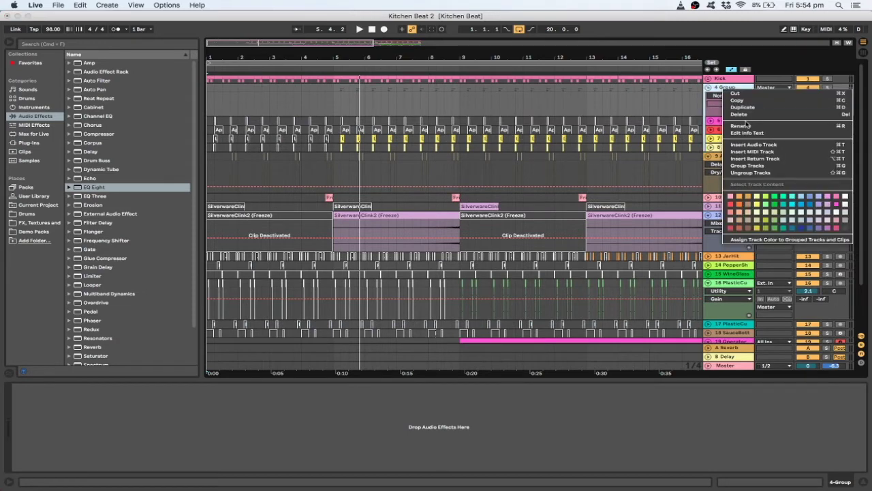
click(744, 125)
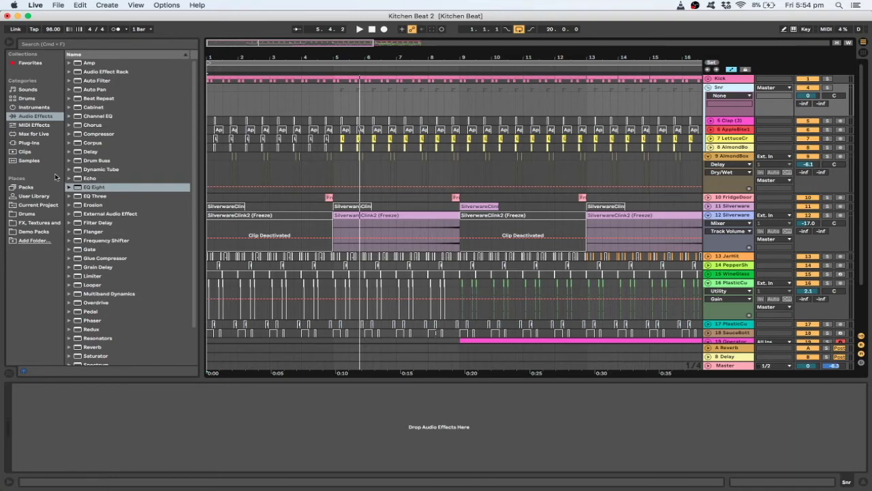
key(Return)
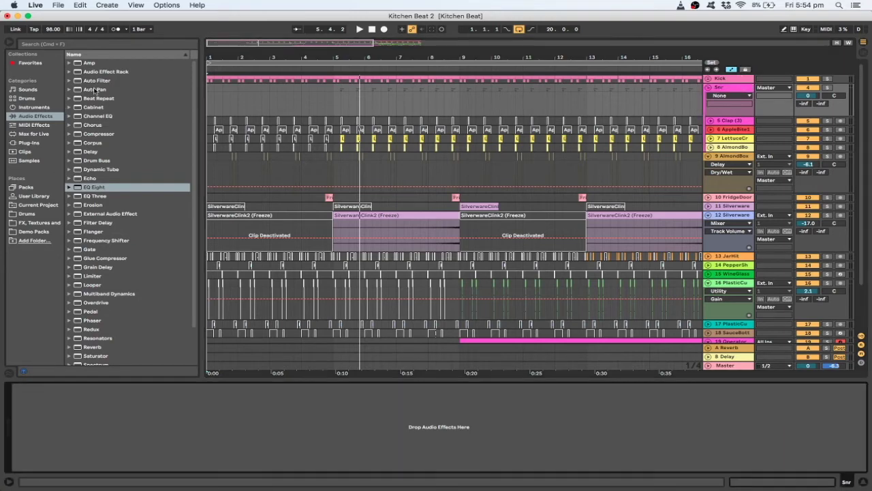
Add an Auto Filter to the Snr group, switch it to high-pass, and set its frequency to about 7.05 kHz
click(98, 81)
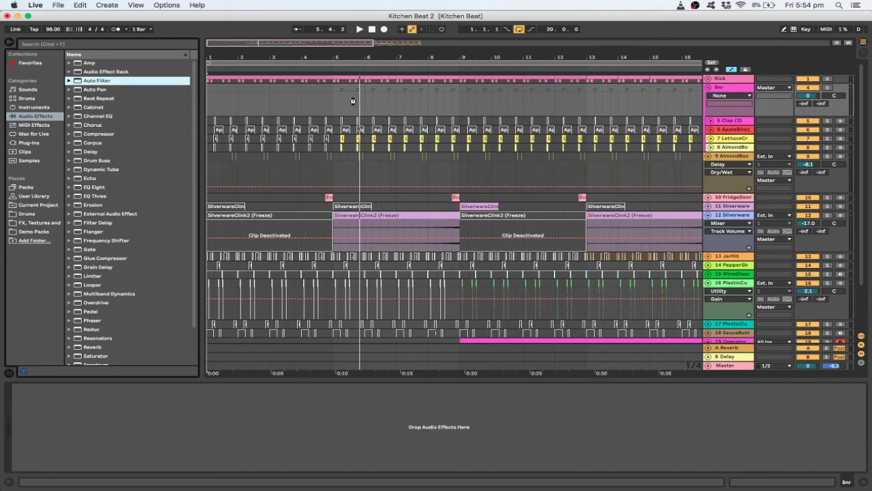
drag(352, 101, 353, 103)
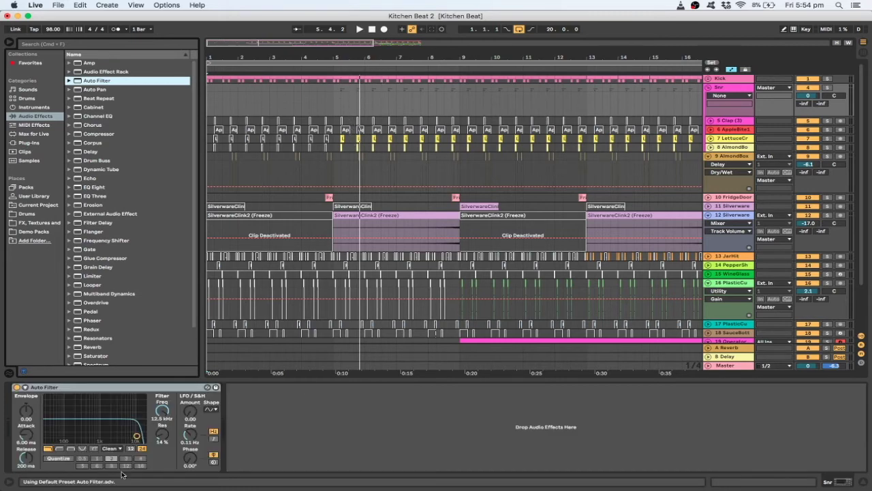
click(57, 449)
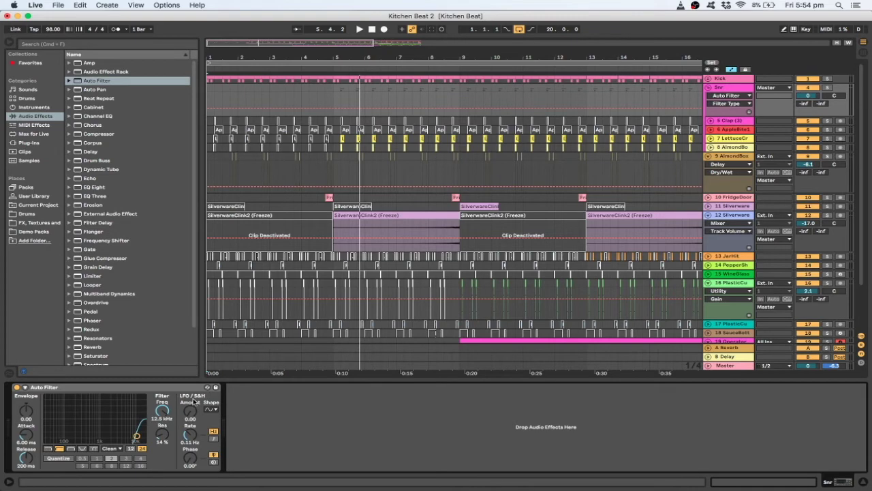
click(316, 165)
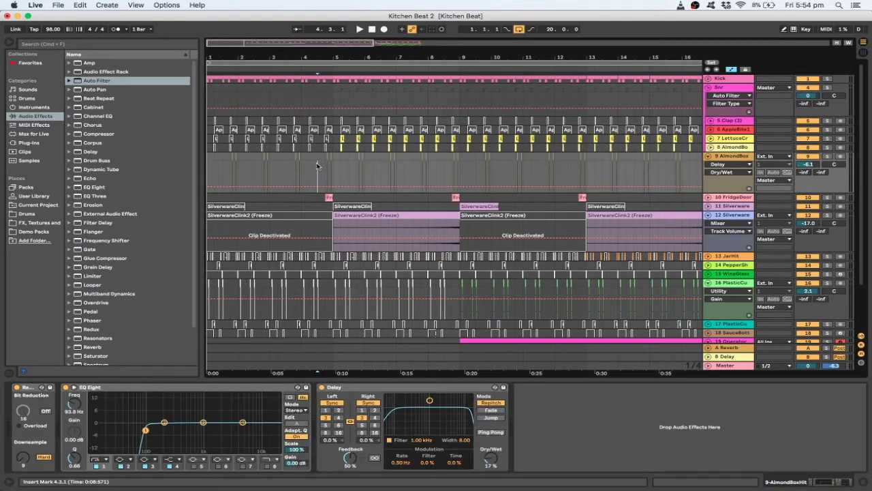
click(745, 92)
drag(136, 436, 128, 435)
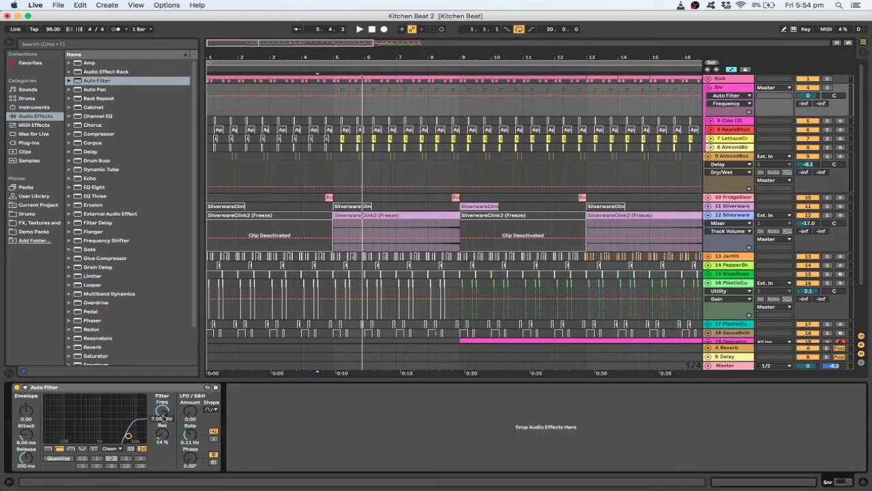
Automate the Snr Auto Filter's frequency to fall from 7.05 kHz at bar 5 to about 34.7 Hz at bar 11
right_click(162, 411)
click(176, 415)
key(space)
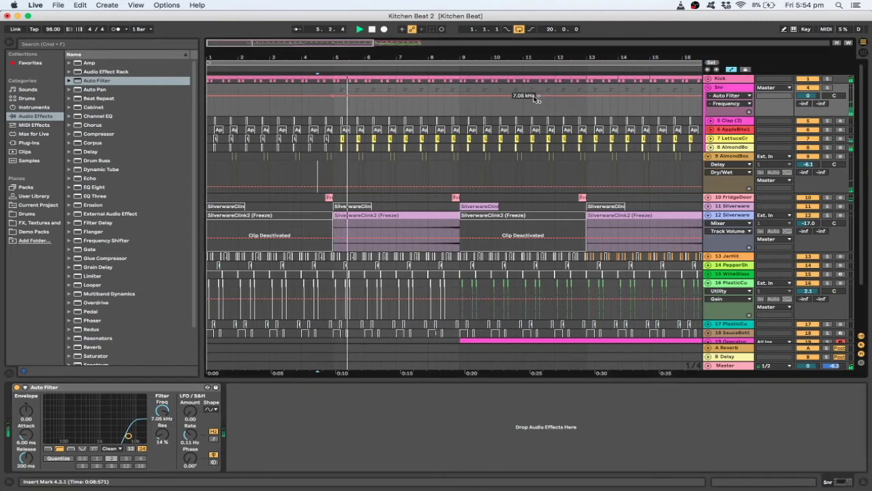
drag(524, 97, 523, 114)
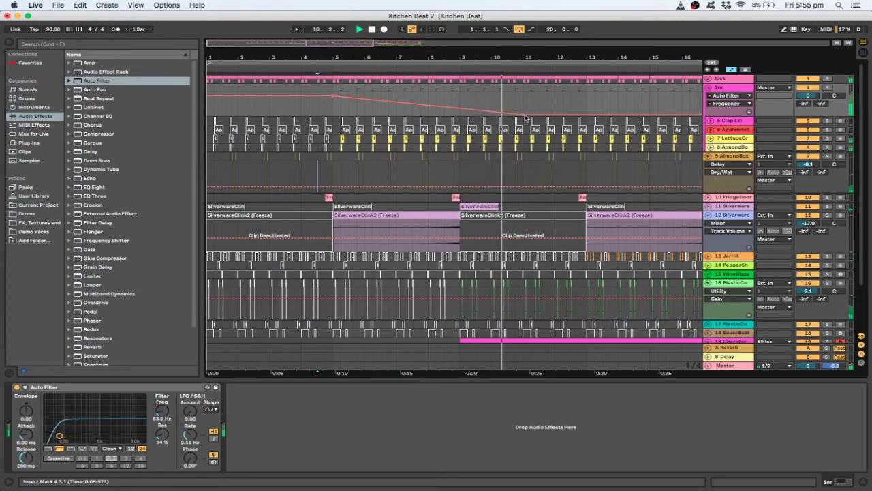
key(space)
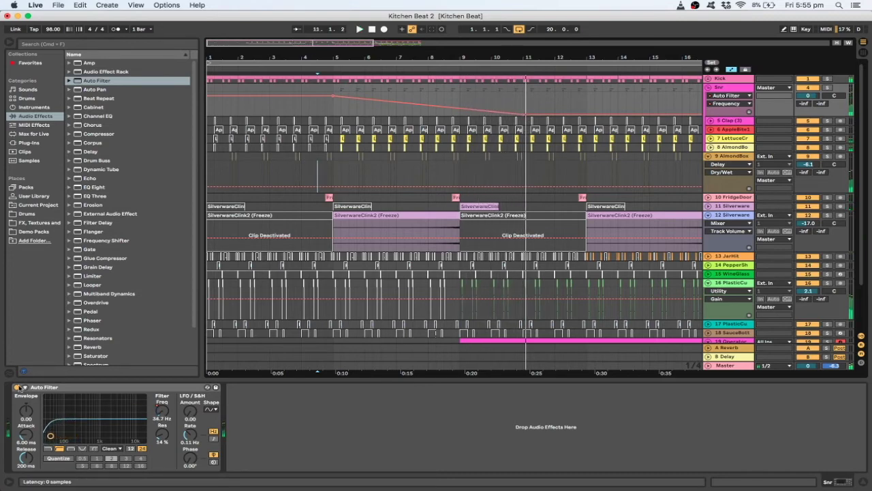
Automate the Snr group's Auto Filter to switch off from bar 9 onward
right_click(18, 387)
click(32, 392)
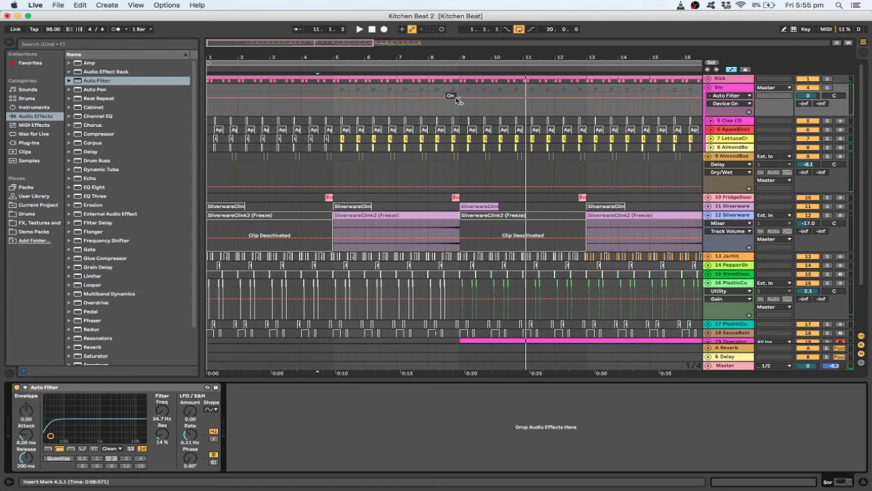
drag(458, 100, 458, 109)
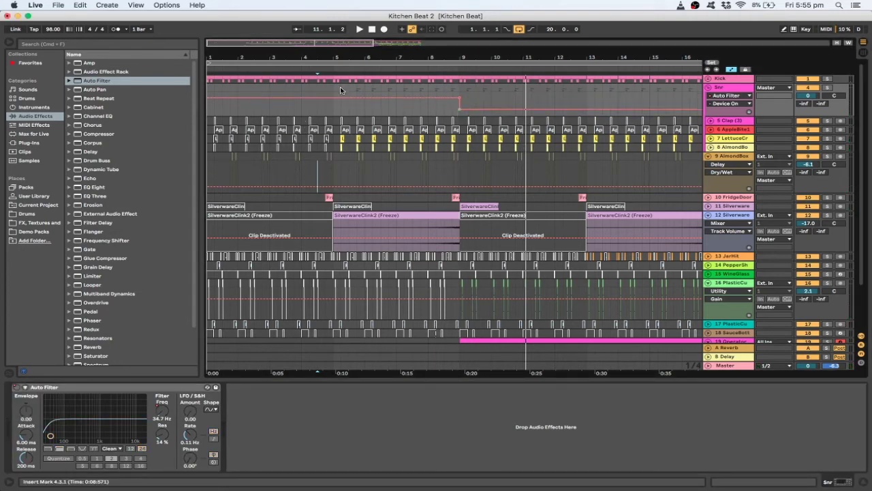
Play the arrangement from the start and set AlmondBox's Delay to about 51% feedback and 22% dry/wet
click(371, 29)
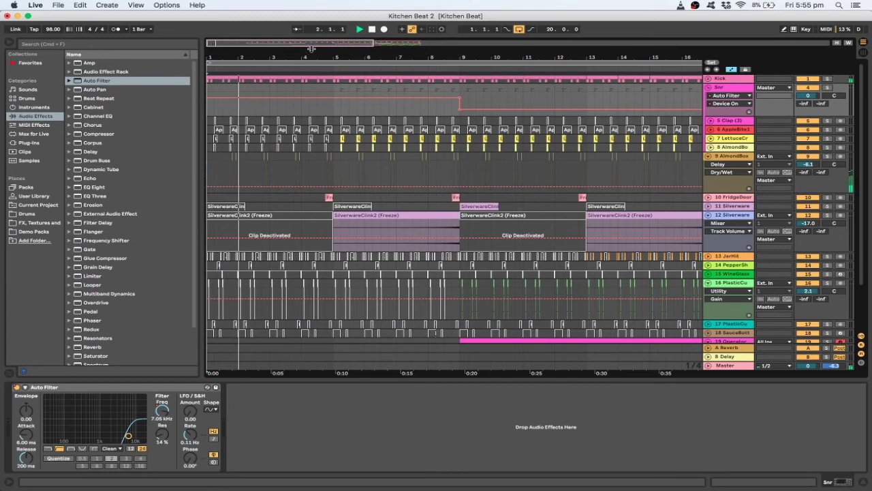
click(726, 164)
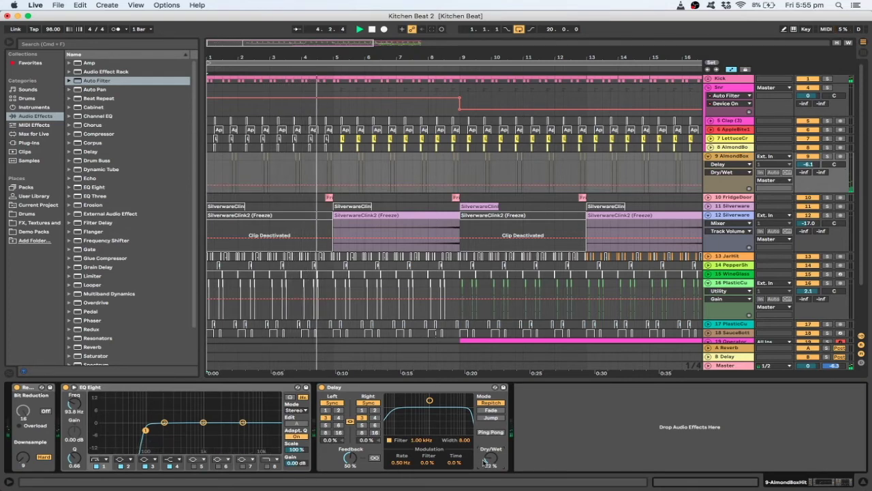
drag(351, 461, 347, 461)
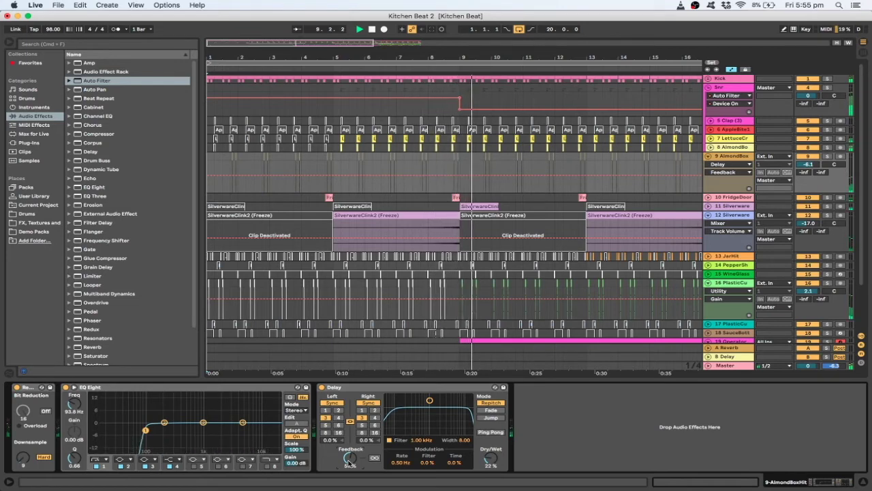
Try to reactivate the Clap and AppleBite1 clips between bars 9 and 13
click(394, 156)
drag(466, 120, 583, 131)
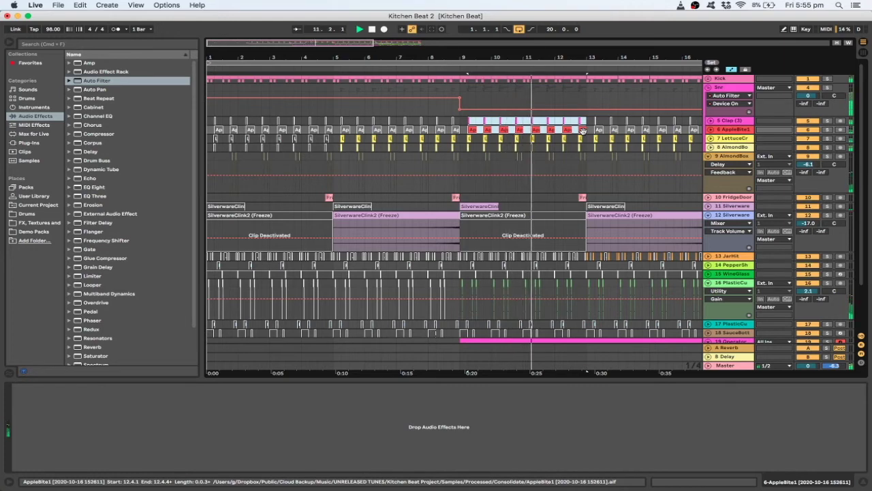
click(584, 131)
drag(586, 132, 469, 129)
click(422, 123)
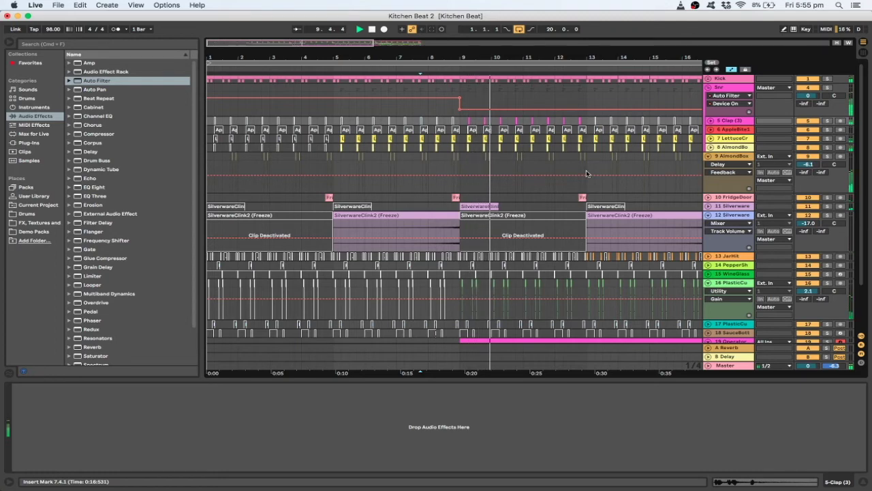
key(super+z)
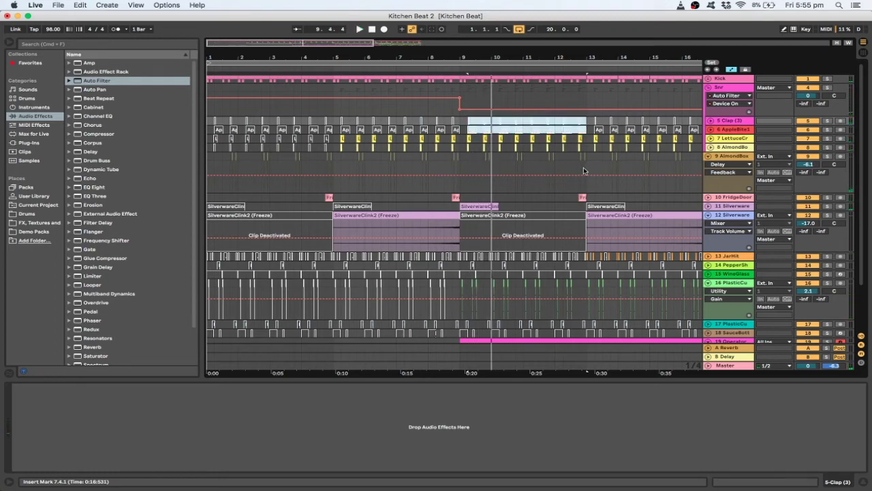
Extend the Snr Auto Filter's on state in the Device On automation so it switches off at bar 13
click(287, 171)
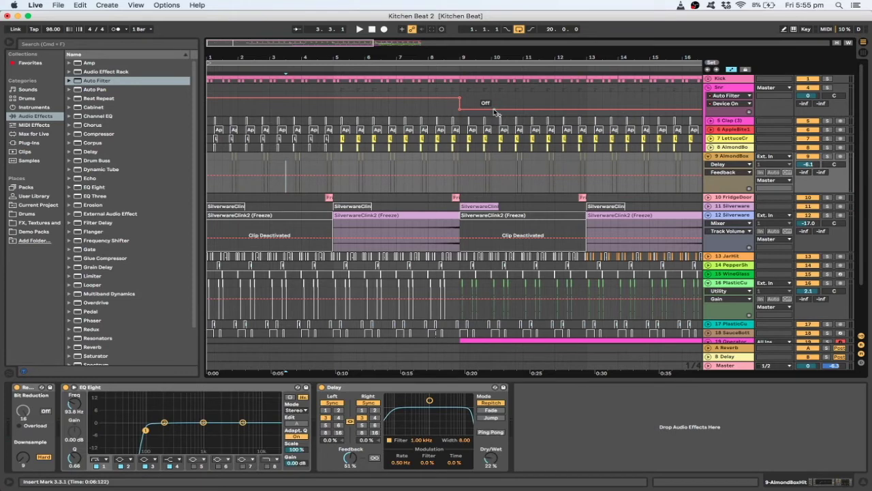
key(space)
drag(316, 44, 331, 33)
drag(363, 109, 454, 109)
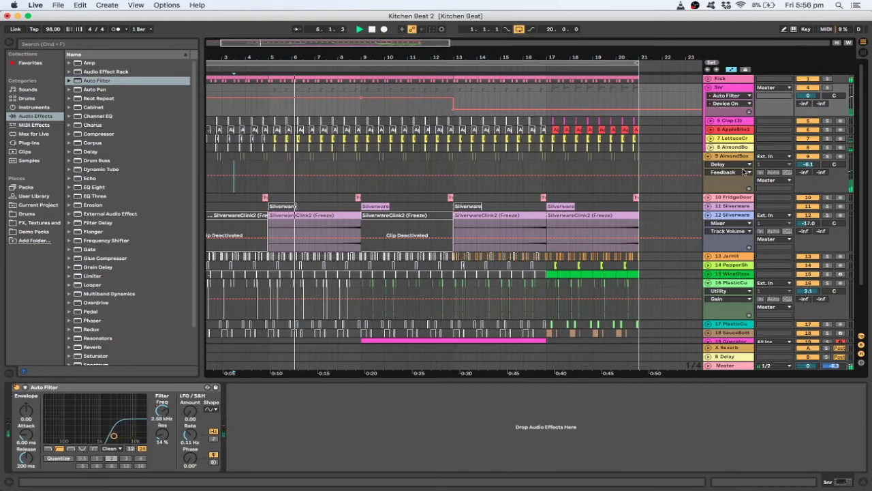
Duplicate the Snr Auto Filter's frequency sweep from bars 5–9 onto bars 9–13 and lower its start to about 3.63 kHz
right_click(163, 411)
click(178, 415)
click(407, 102)
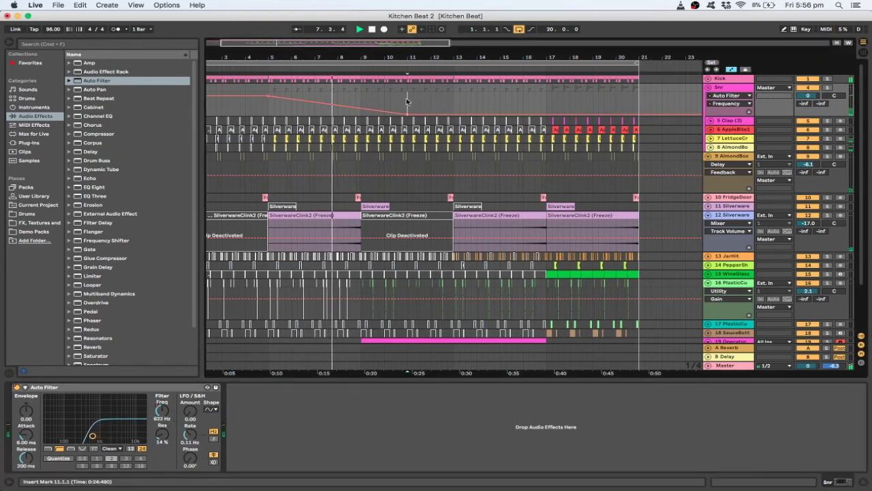
drag(361, 96, 269, 101)
key(super+d)
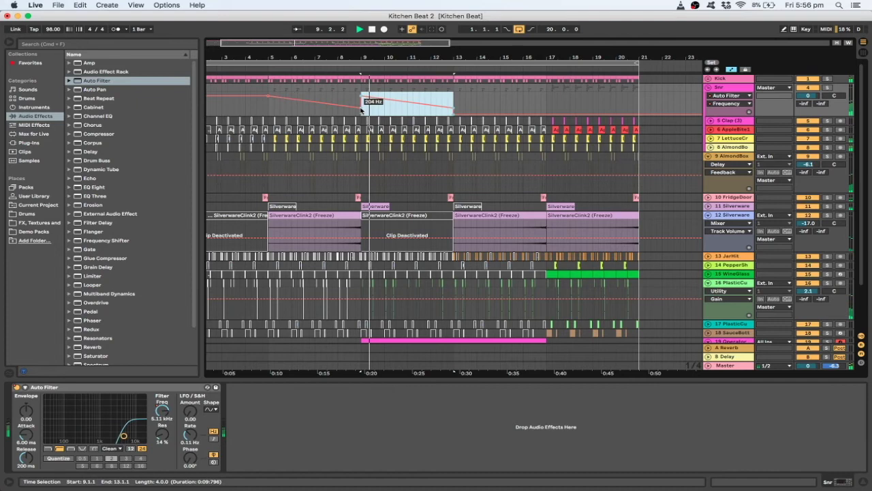
click(517, 95)
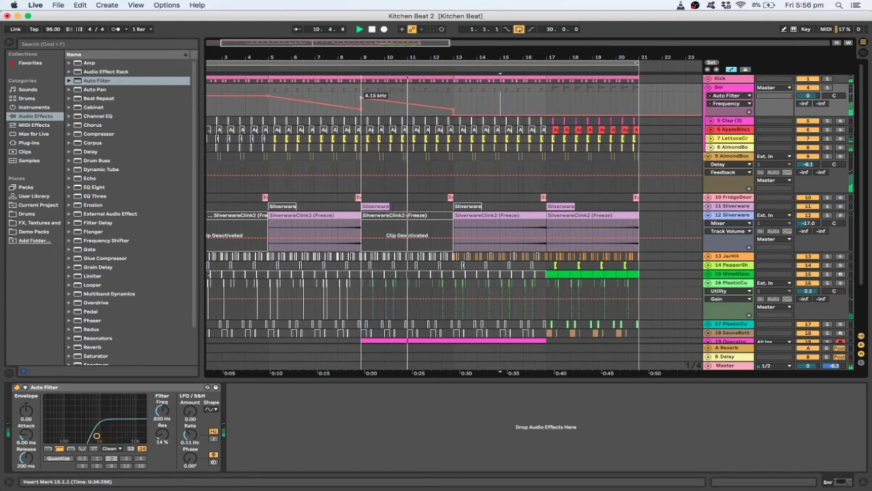
click(455, 115)
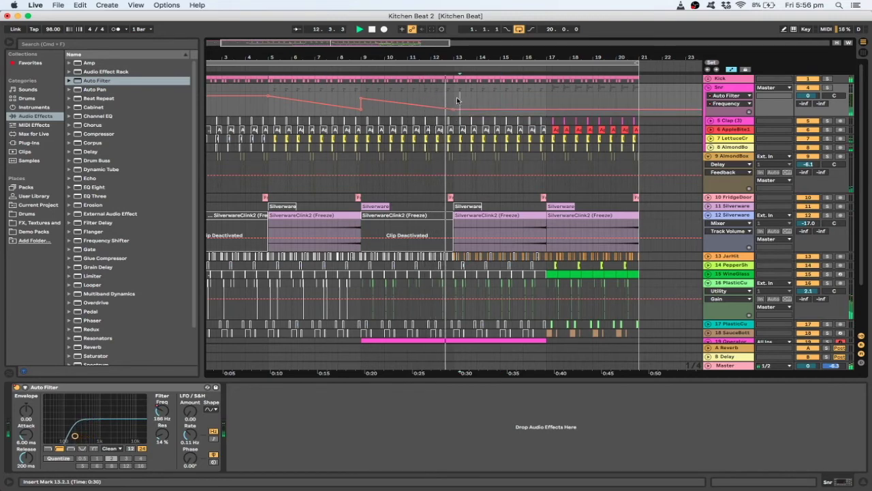
Duplicate the frequency sweep from bars 9–13 onto bars 13–17 and lower its starting point to about 645 Hz
drag(454, 115, 370, 100)
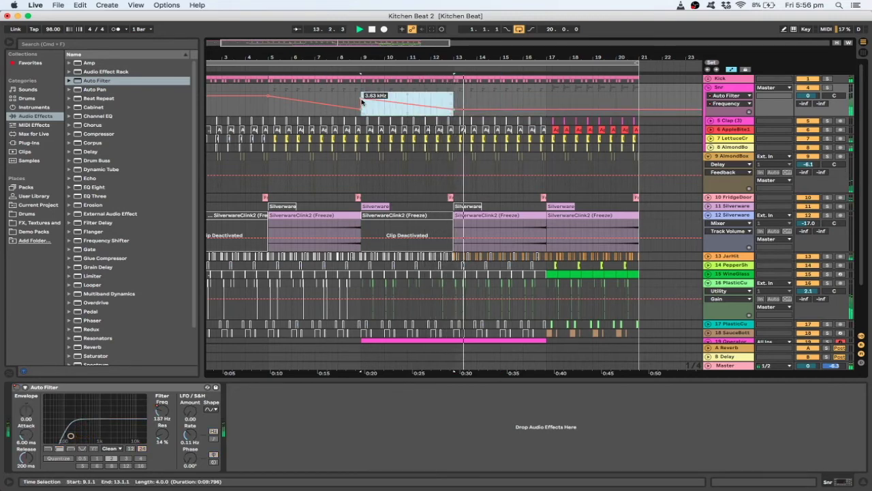
key(super+d)
click(465, 102)
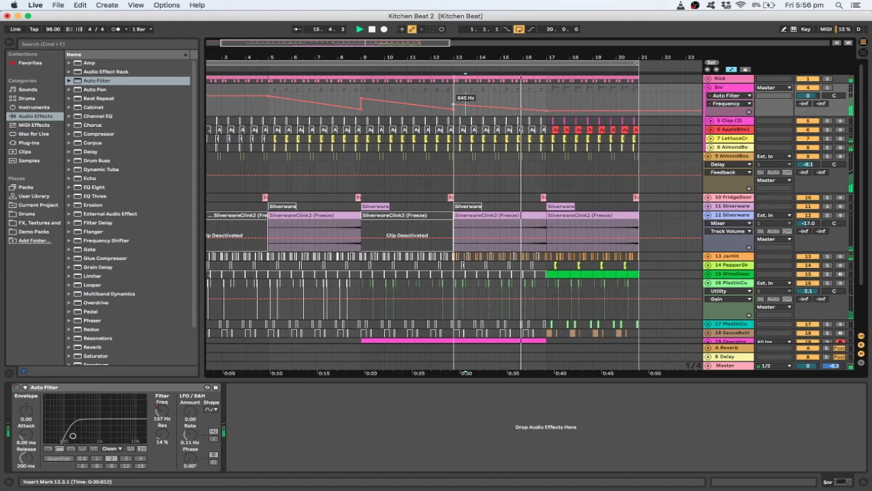
Automate the Snr Auto Filter's Device On to stay on until bar 17, and move the insert marker to bar 2.3.1
right_click(19, 388)
click(23, 392)
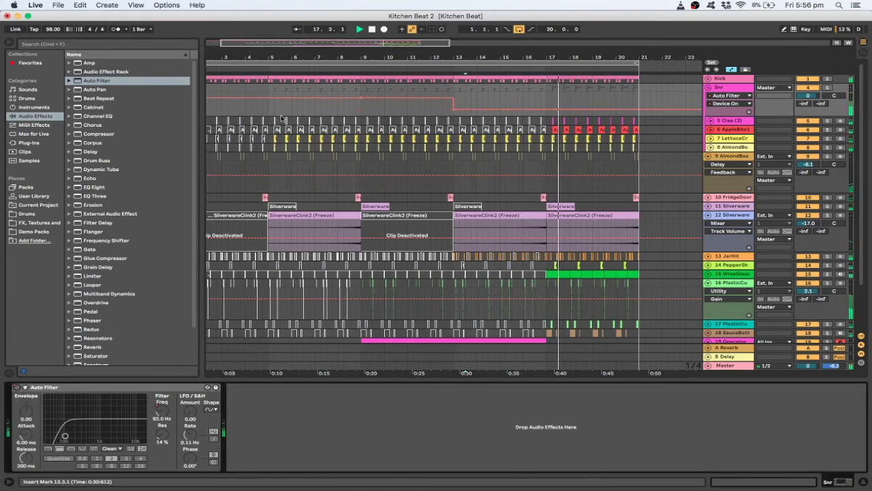
click(214, 109)
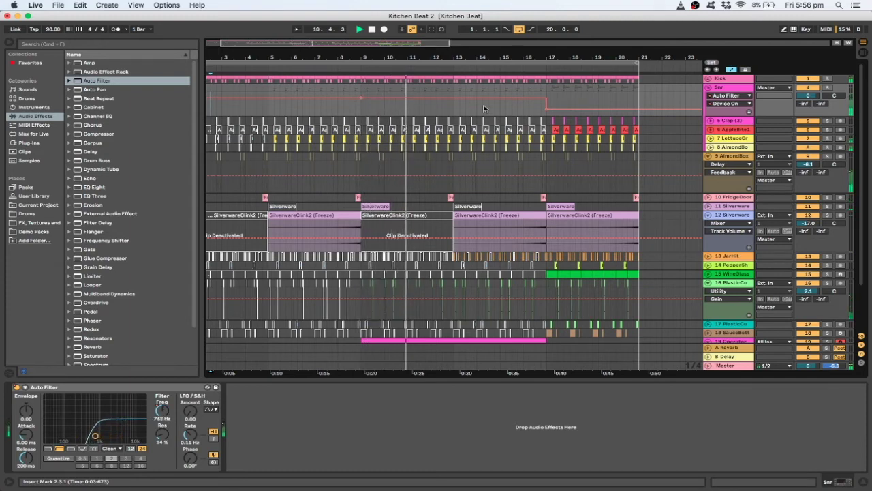
Lower the Operator track's volume to -32.0 dB
scroll(485, 115, down, 2)
scroll(485, 123, down, 3)
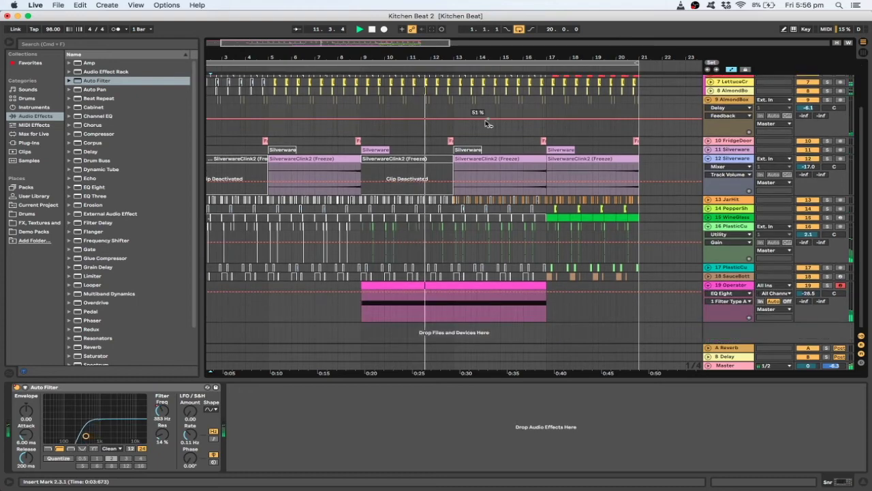
click(738, 285)
key(Left)
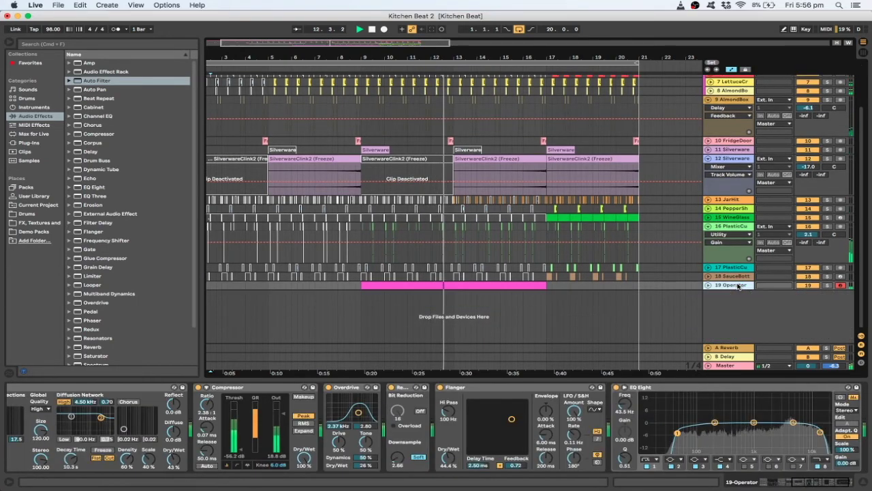
key(Up)
key(Up)
key(Up)
key(Down)
key(Down)
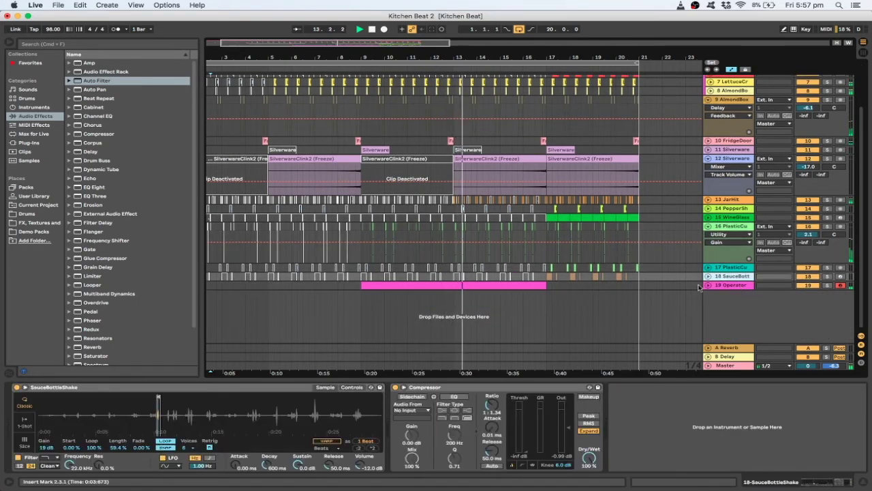
click(708, 285)
click(808, 293)
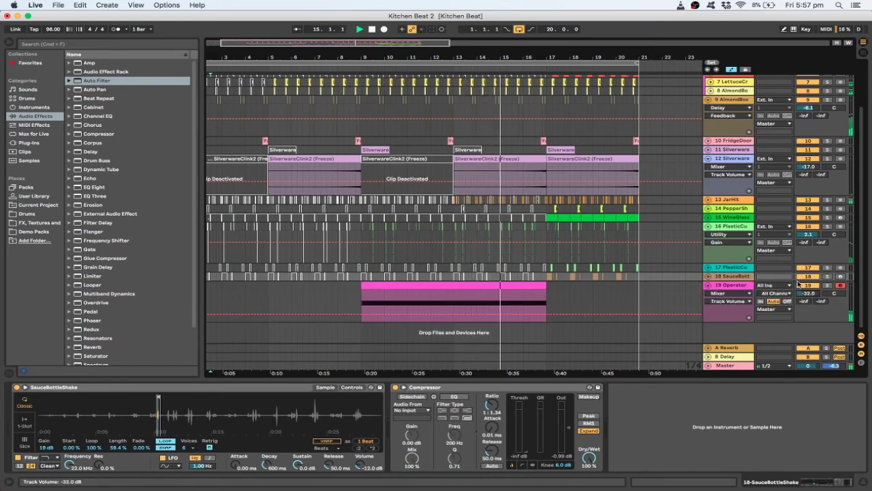
Fold all tracks in the arrangement
scroll(524, 196, up, 3)
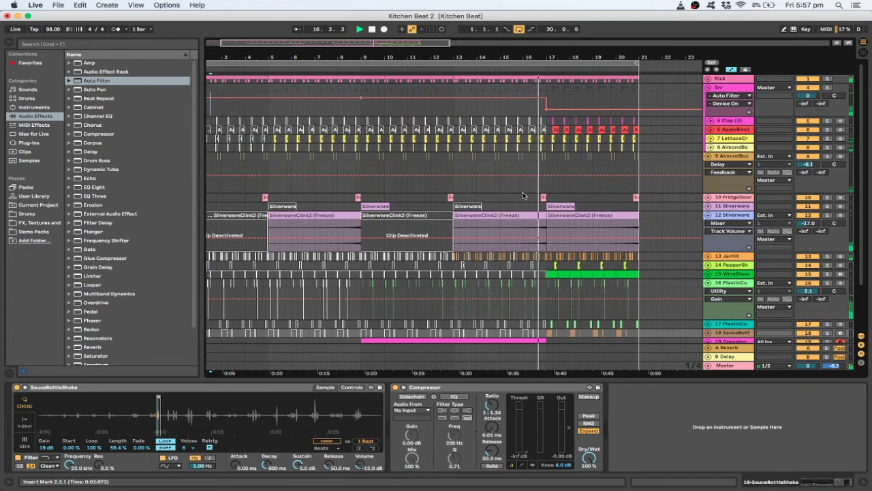
scroll(523, 196, down, 3)
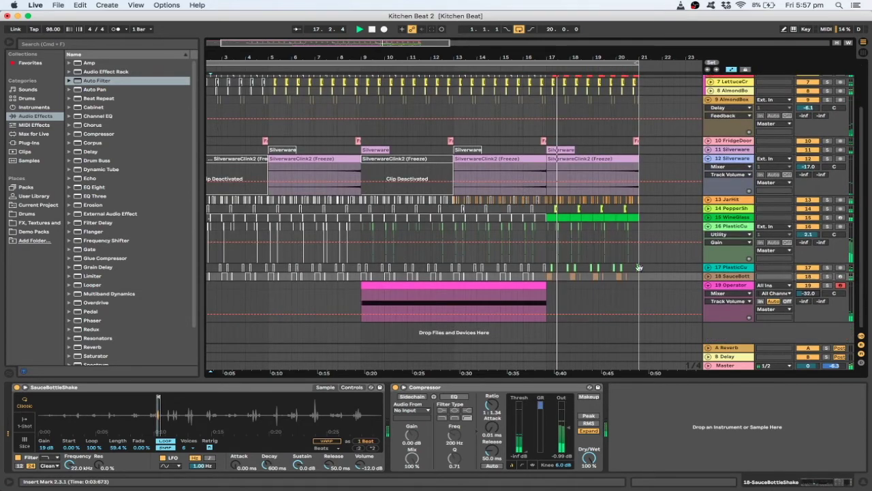
click(731, 285)
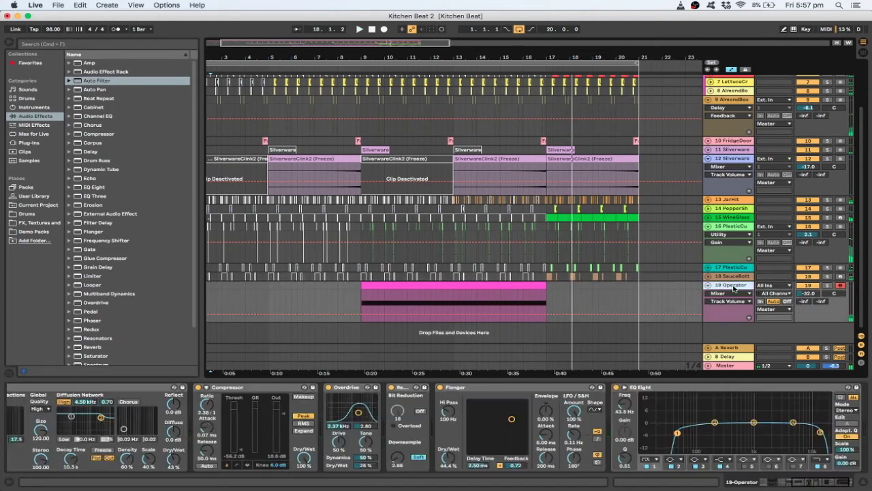
key(super+a)
key(Left)
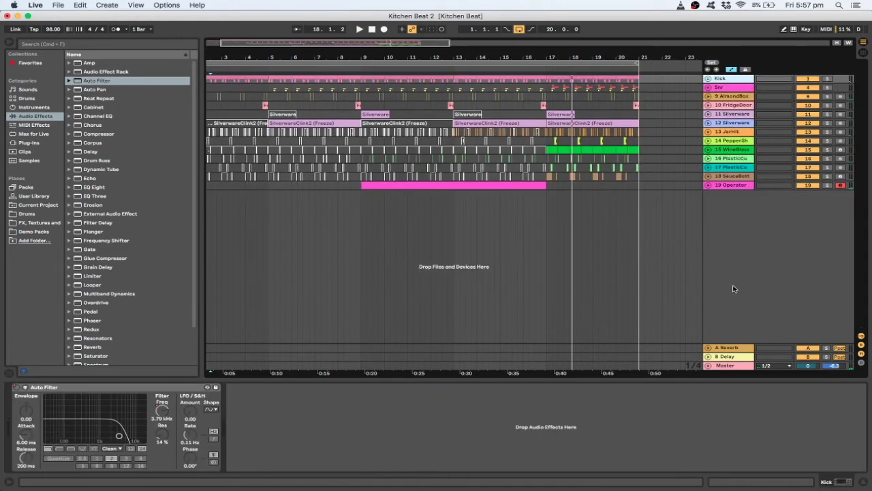
Duplicate bars 17–21 of all tracks onto bars 21–25 and extend the arrangement loop to 24 bars
click(669, 185)
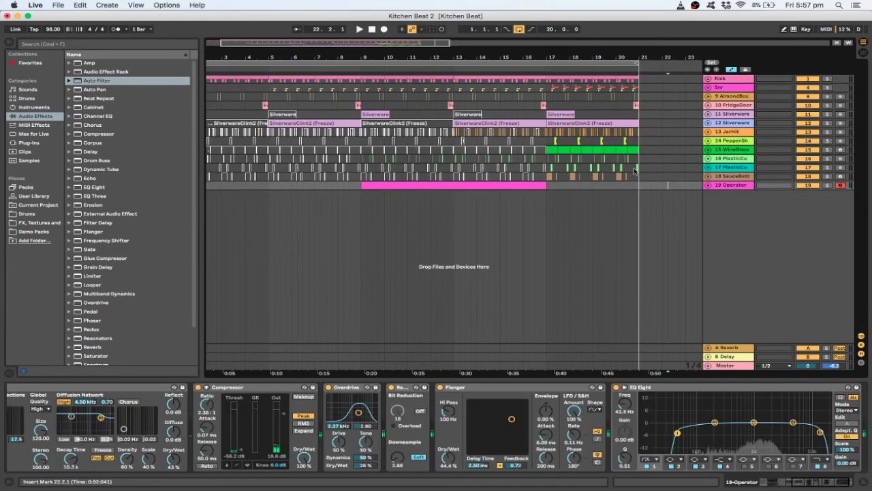
drag(638, 189, 546, 74)
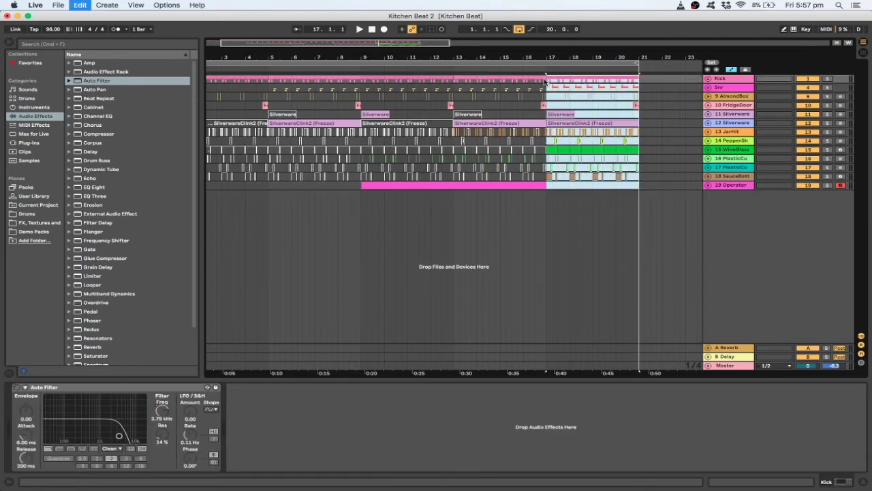
key(super+d)
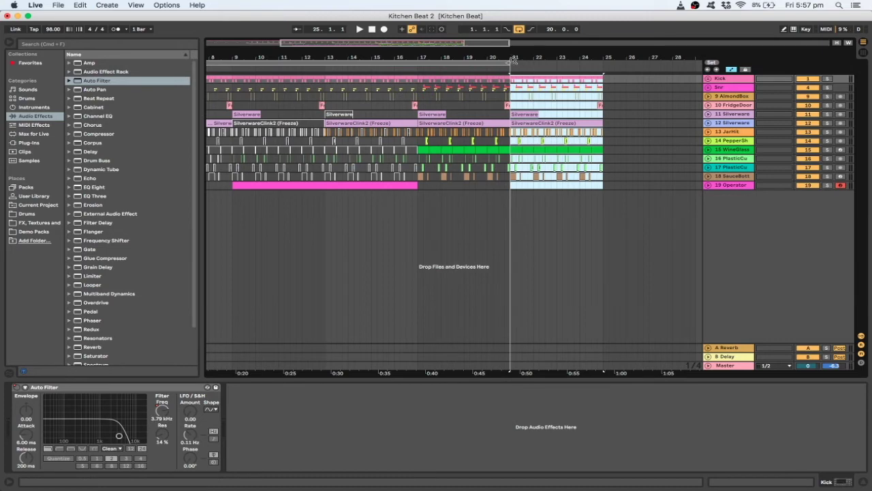
drag(505, 60, 603, 60)
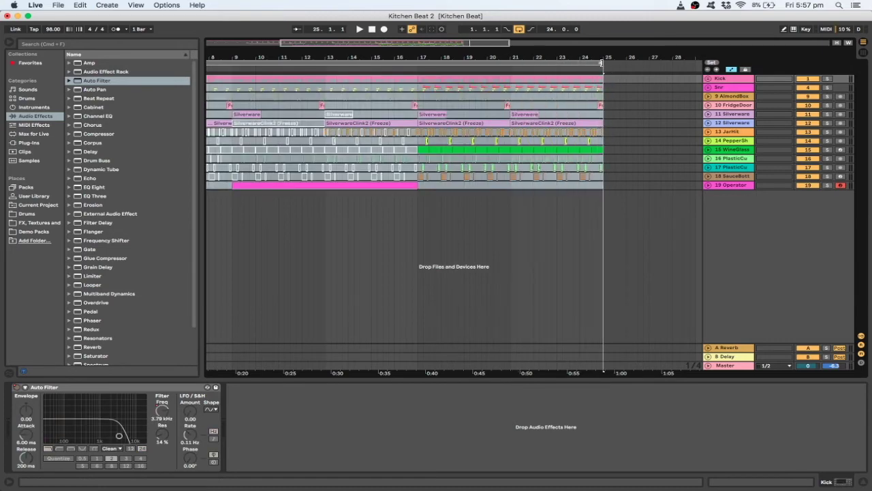
Insert a new audio track below the Operator track
click(359, 216)
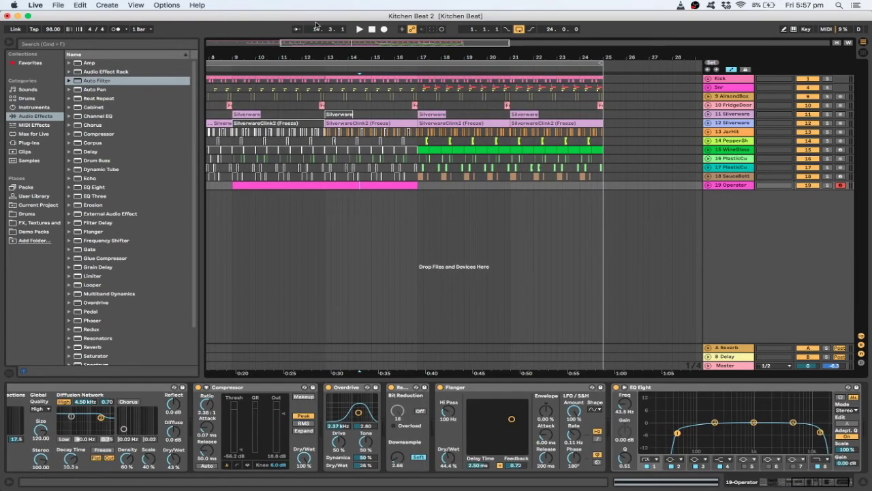
drag(347, 43, 301, 44)
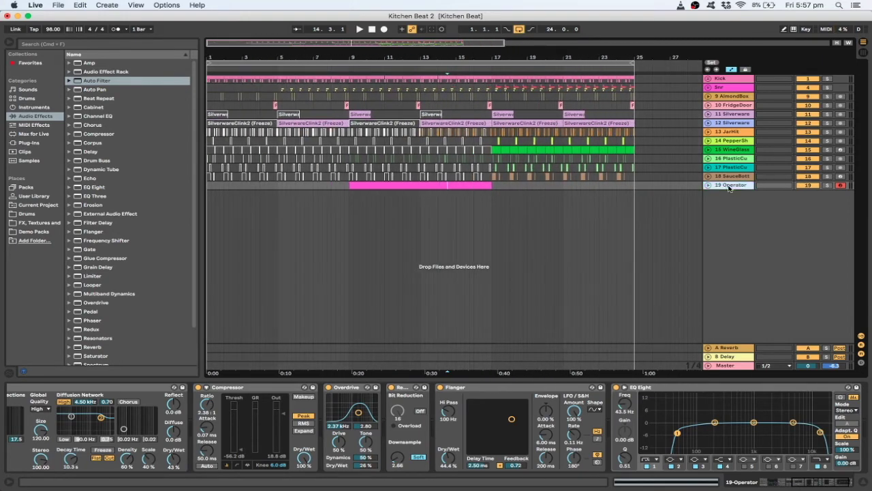
key(super+t)
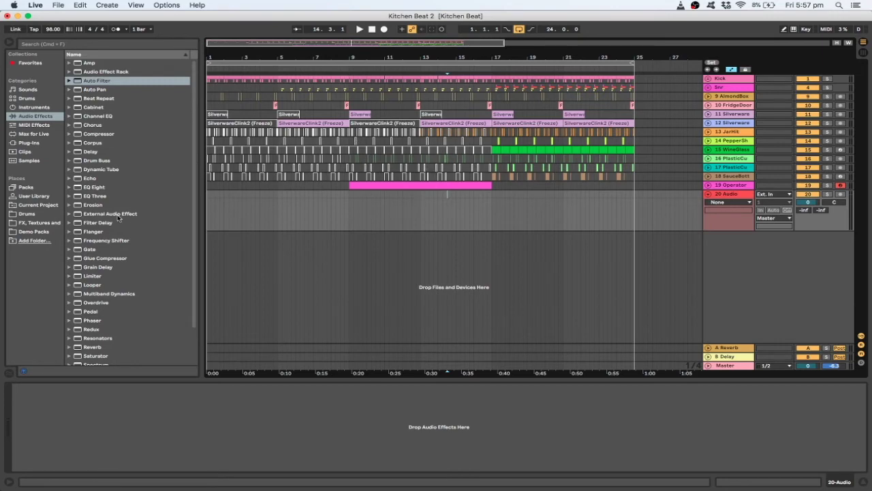
Open the VEC1 FX folder of the Vengeance Essential Club Sounds vol-1 pack within the Vengence Packs in Demo Packs
click(31, 214)
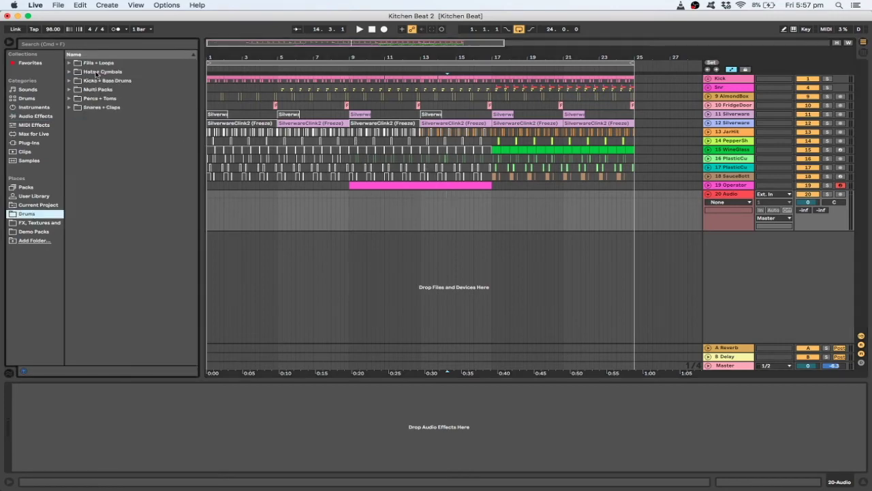
click(36, 222)
scroll(108, 197, down, 10)
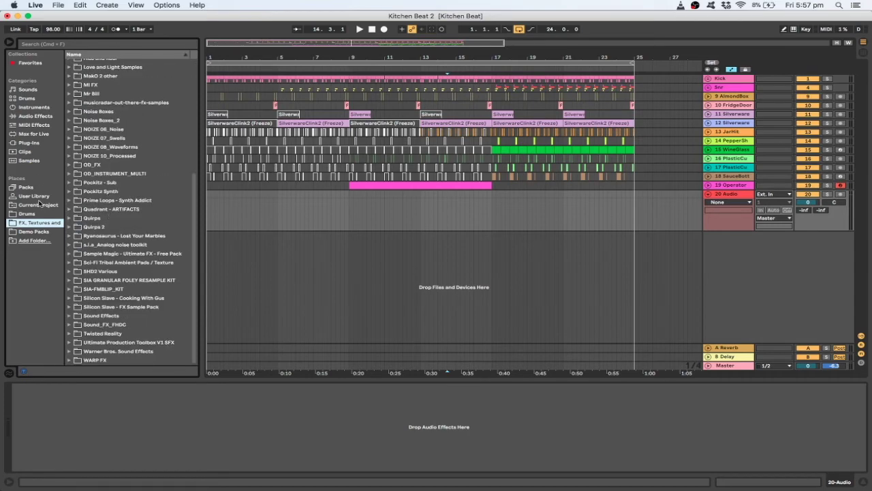
click(39, 232)
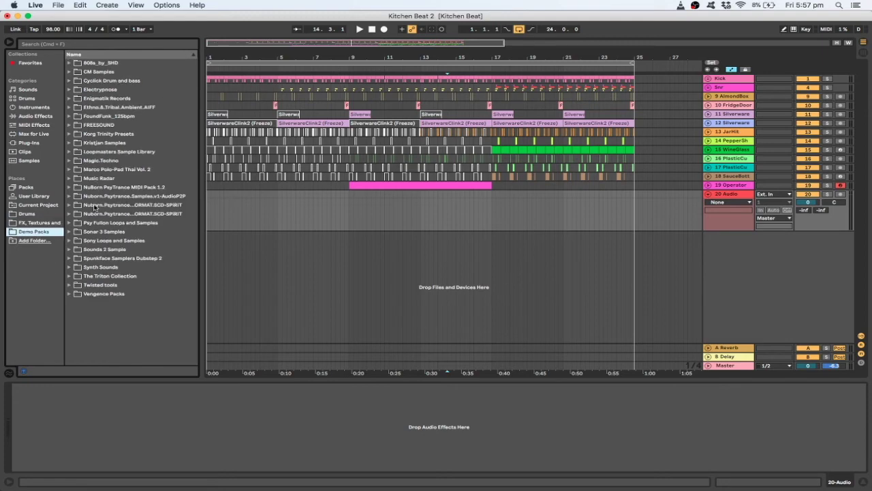
click(82, 293)
click(71, 294)
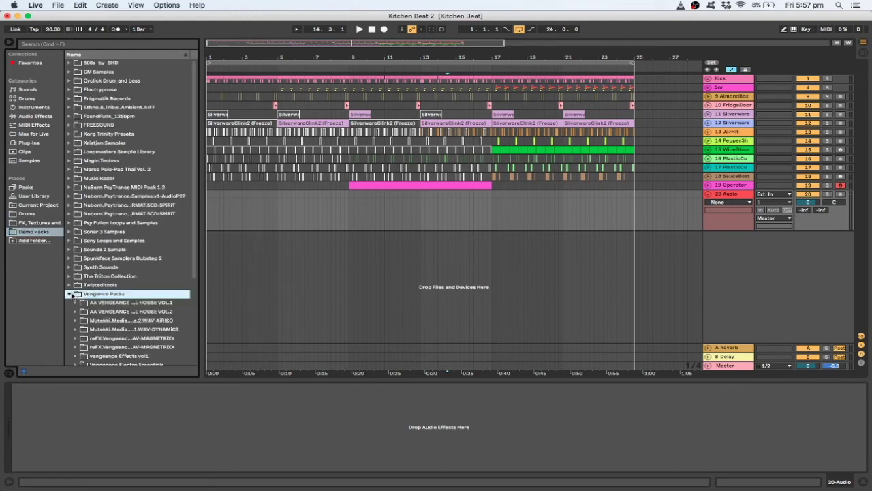
click(74, 297)
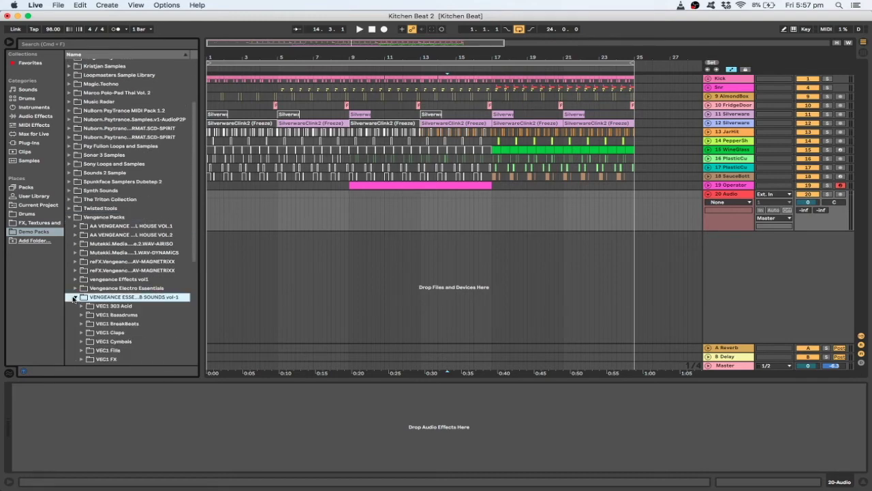
click(82, 250)
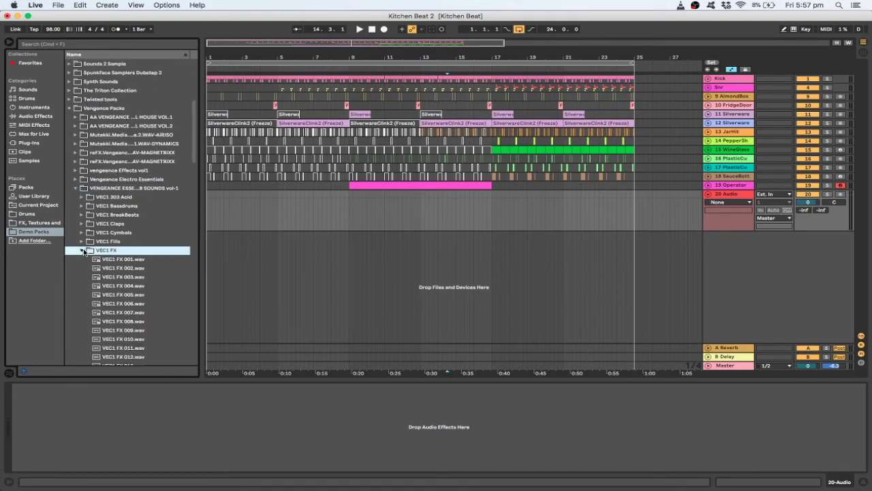
Audition a selection of VEC1 FX samples from 003 down to 038
click(110, 277)
click(128, 297)
click(133, 331)
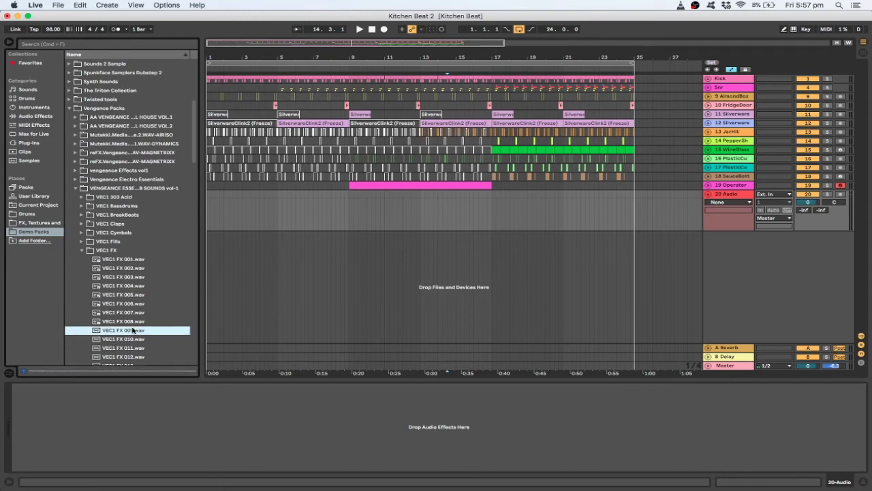
scroll(133, 330, down, 3)
click(133, 331)
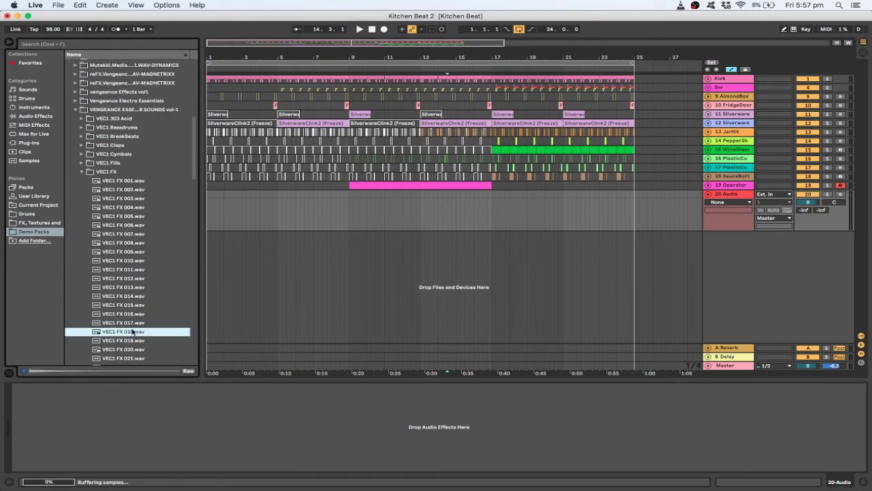
scroll(133, 330, down, 4)
click(133, 330)
scroll(133, 330, down, 1)
click(133, 331)
scroll(132, 331, down, 2)
click(133, 330)
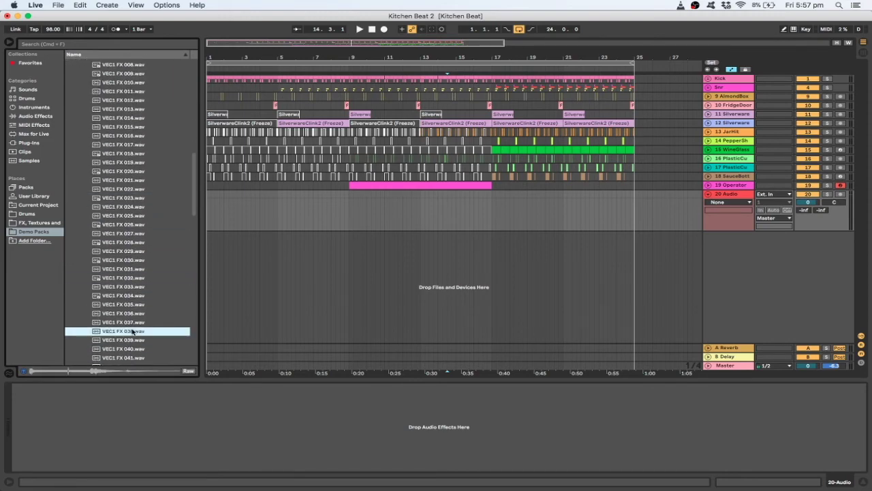
Compare the VEC1 FX samples between 043 and 038 by auditioning them
scroll(133, 331, down, 2)
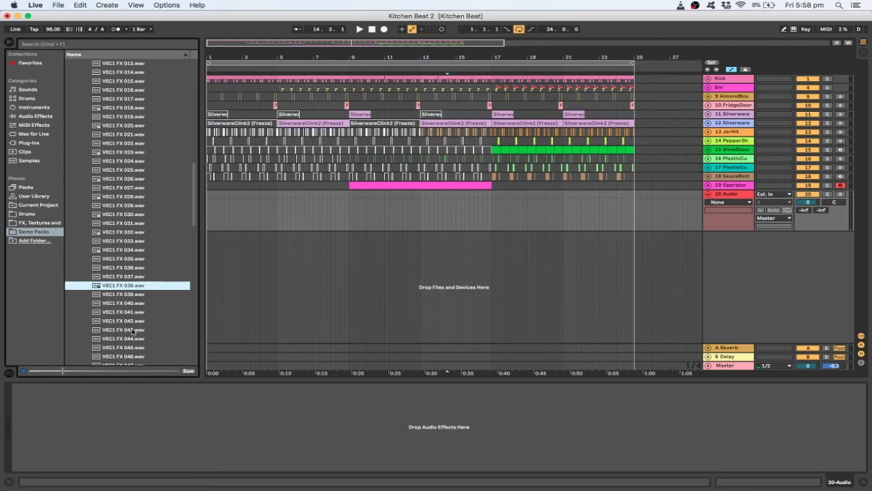
click(133, 329)
click(128, 311)
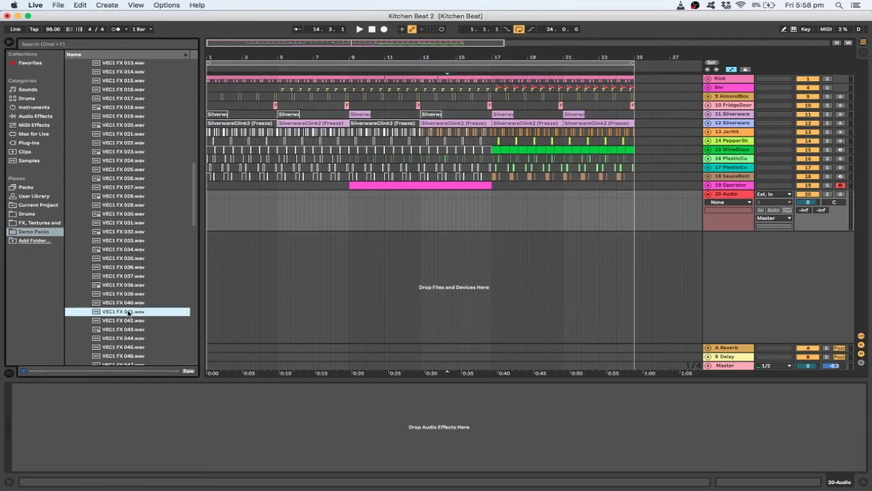
click(128, 320)
click(128, 312)
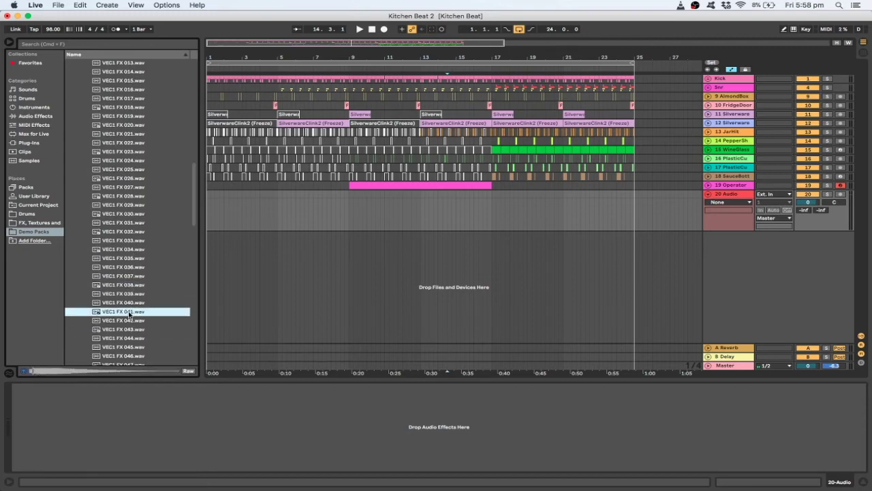
click(128, 303)
click(128, 293)
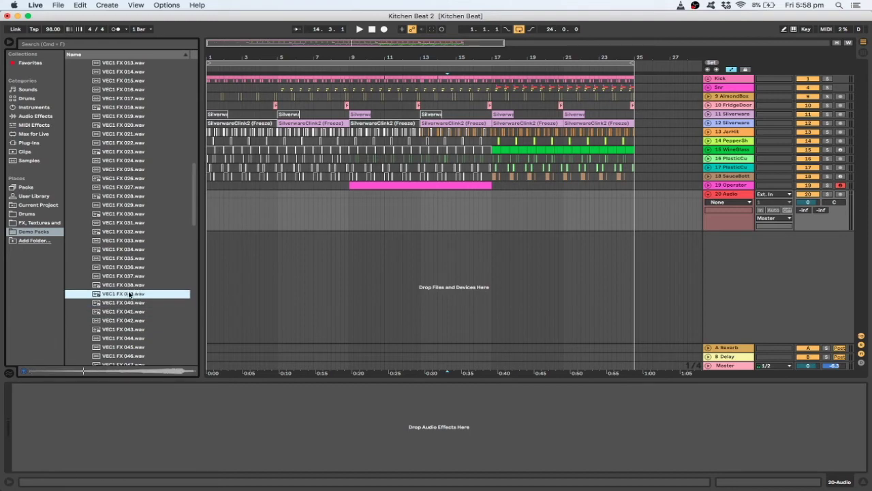
click(128, 285)
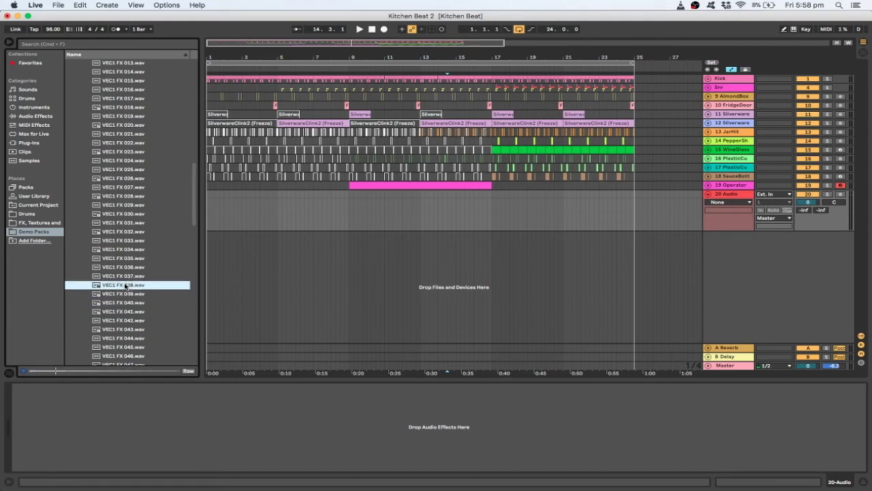
Place VEC1 FX 038.wav on the new audio track at bar 5 and play it with the beat
drag(125, 286, 279, 209)
double_click(289, 202)
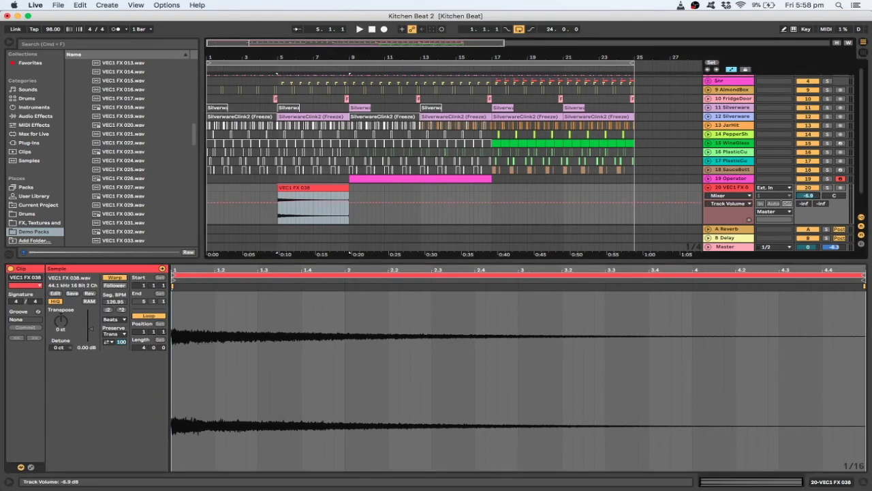
key(space)
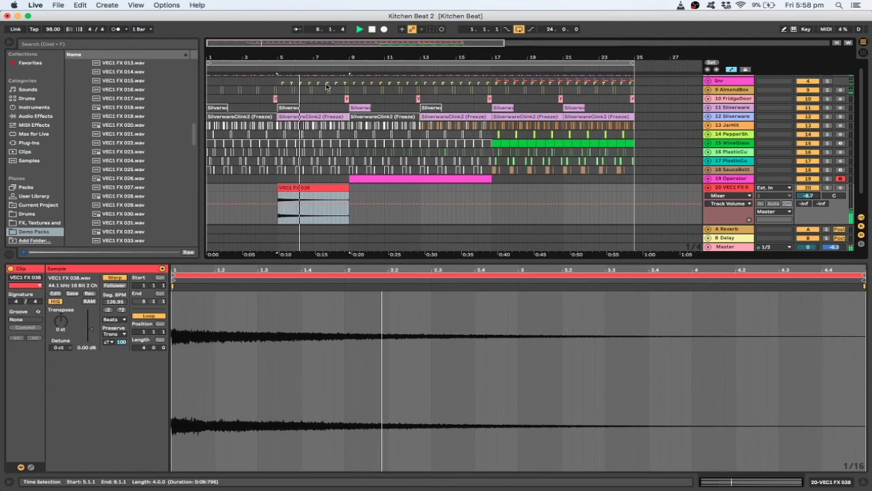
Reverse the VEC1 FX 038 clip and lower its track volume to -9.5 dB
key(w)
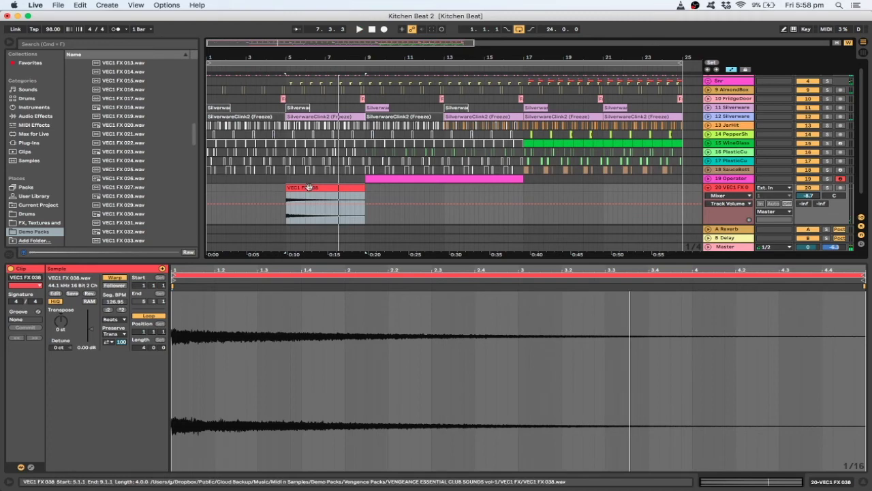
click(89, 293)
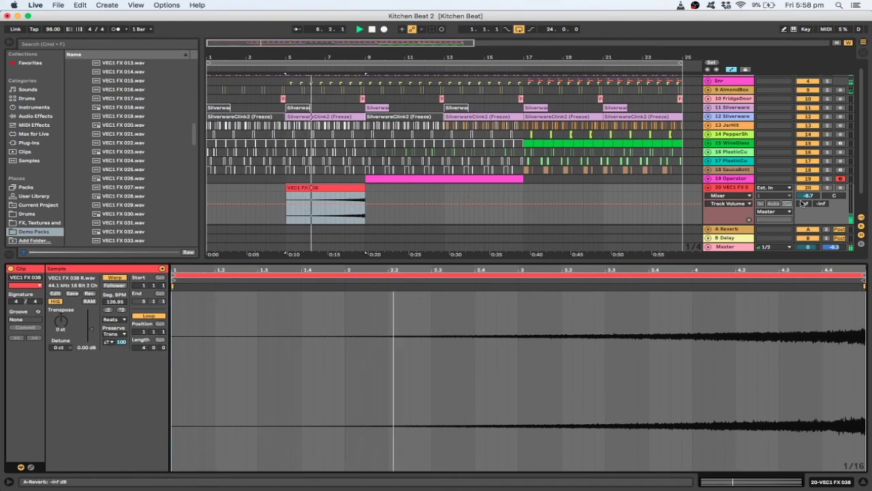
drag(804, 198, 799, 196)
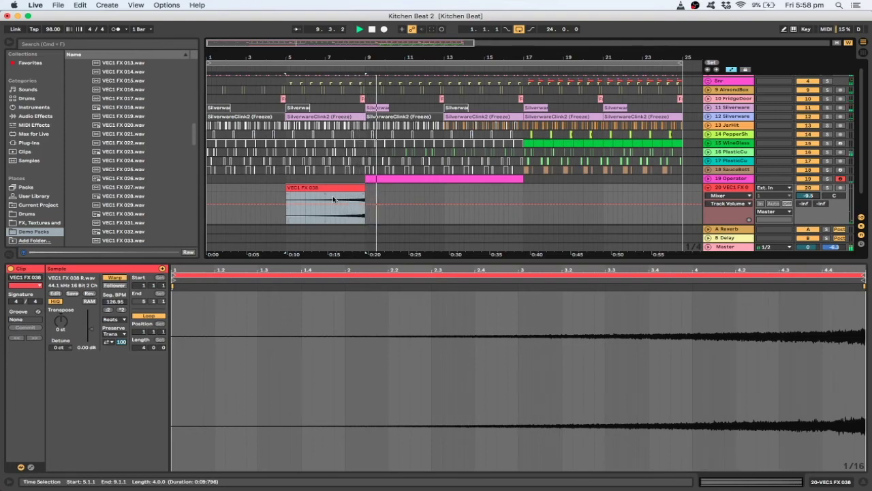
Stretch the reversed clip to 8 bars by doubling its segment BPM to 253.89, and set its warp mode to Texture
click(124, 310)
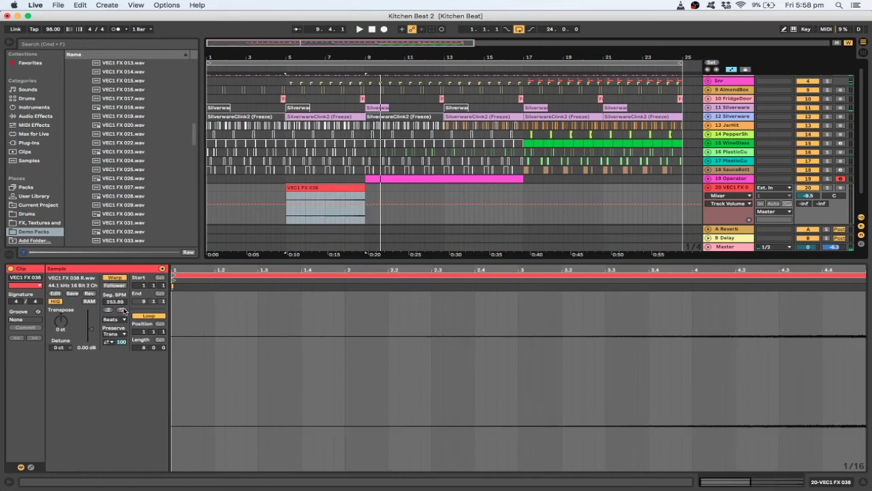
drag(363, 189, 444, 188)
click(112, 319)
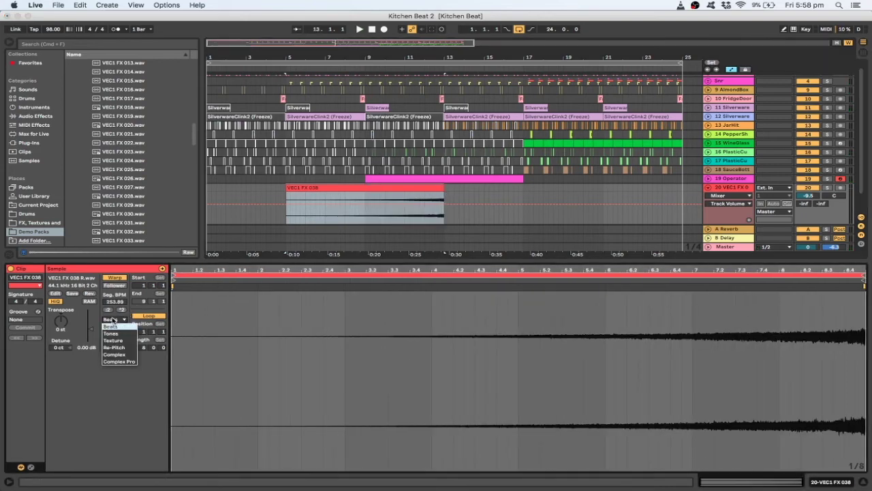
click(113, 339)
Move the reversed VEC1 FX 038 clip to bars 9–17 and play the arrangement from the start with the clip view hidden
drag(331, 196, 409, 194)
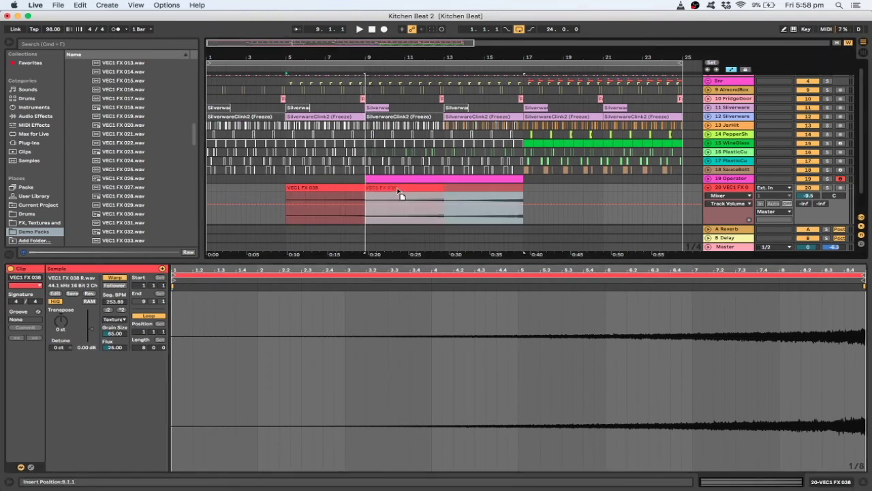
drag(398, 190, 395, 187)
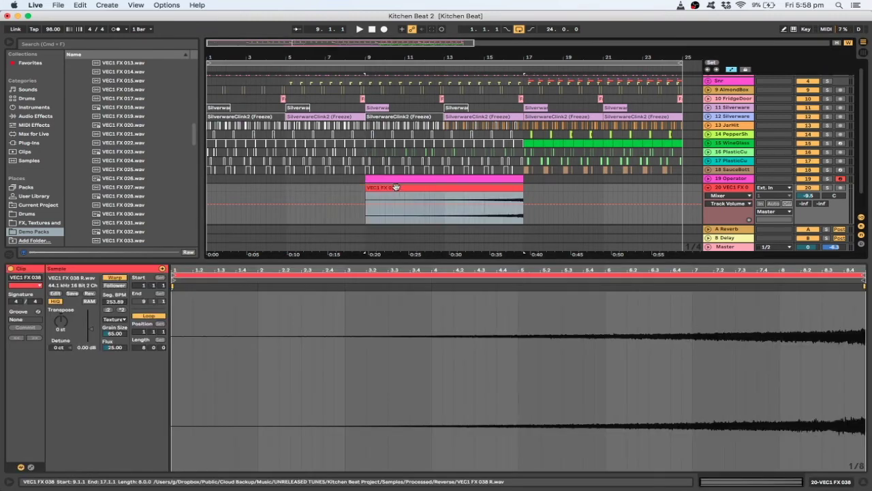
click(372, 30)
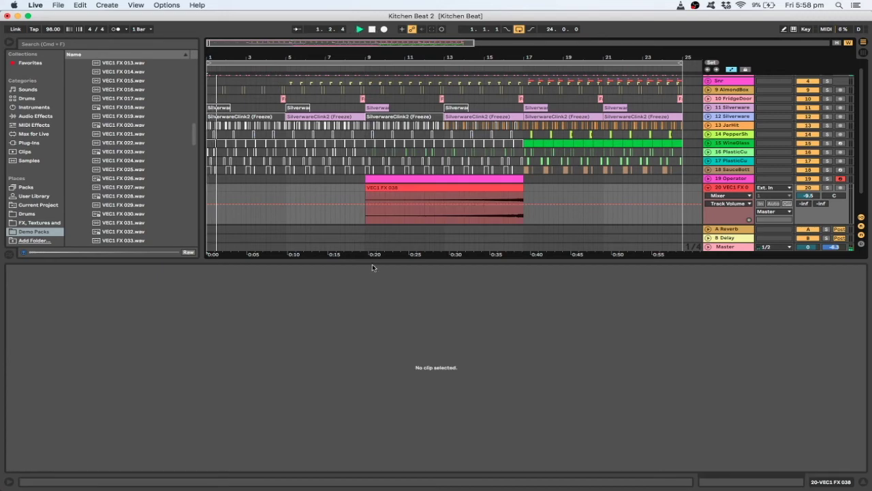
drag(374, 260, 422, 372)
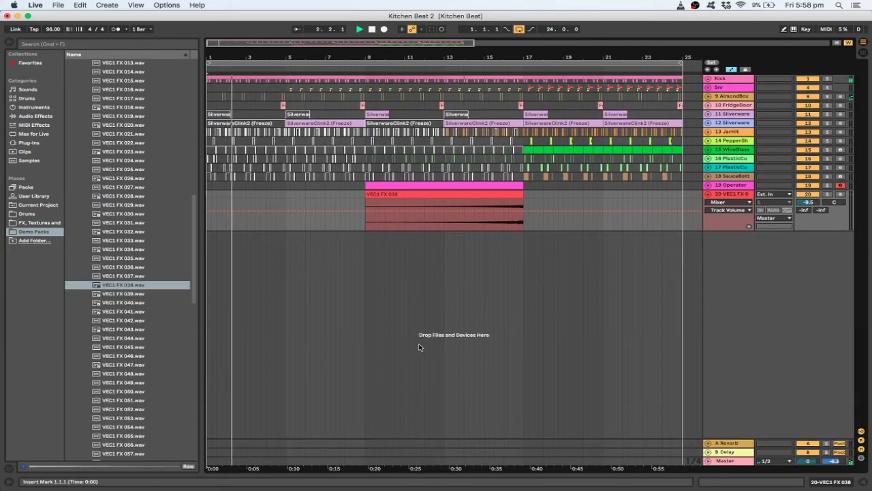
mouse_move(562, 212)
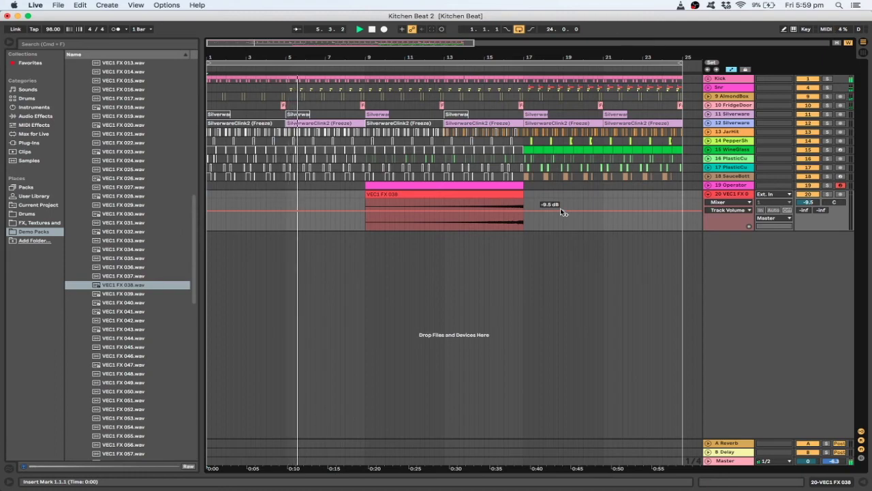
Unfold the Snr group, show its Auto Filter Frequency automation, and lower the sweep's points at bars 9 and 13 slightly
click(708, 88)
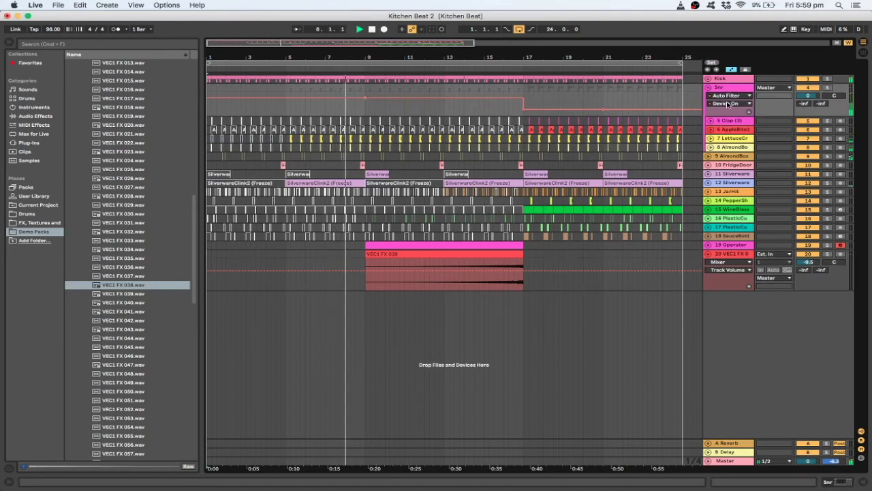
click(727, 103)
click(726, 141)
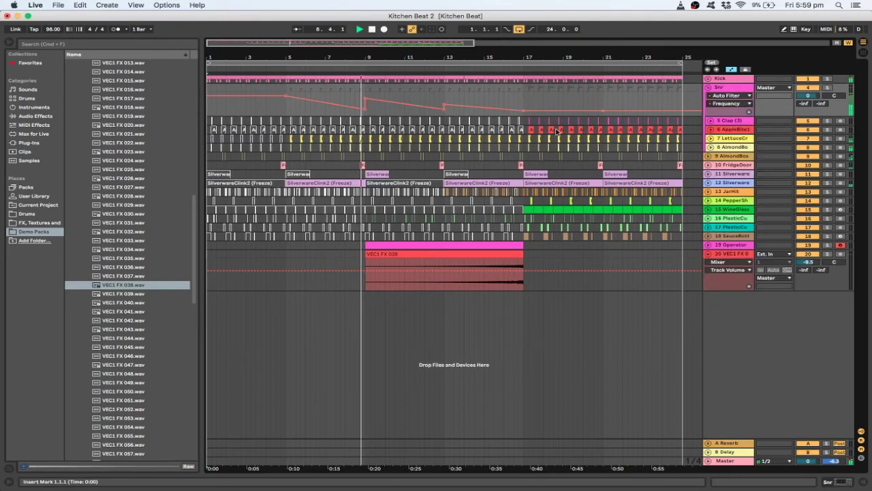
drag(365, 99, 365, 101)
drag(444, 104, 443, 107)
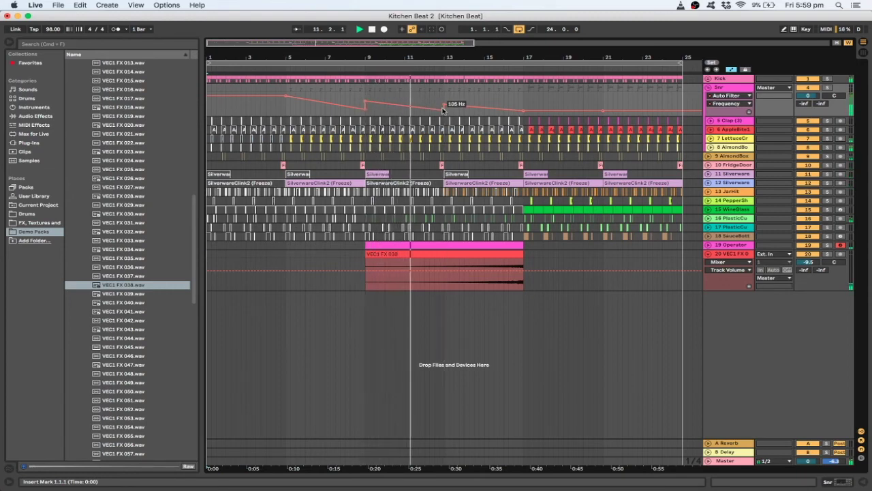
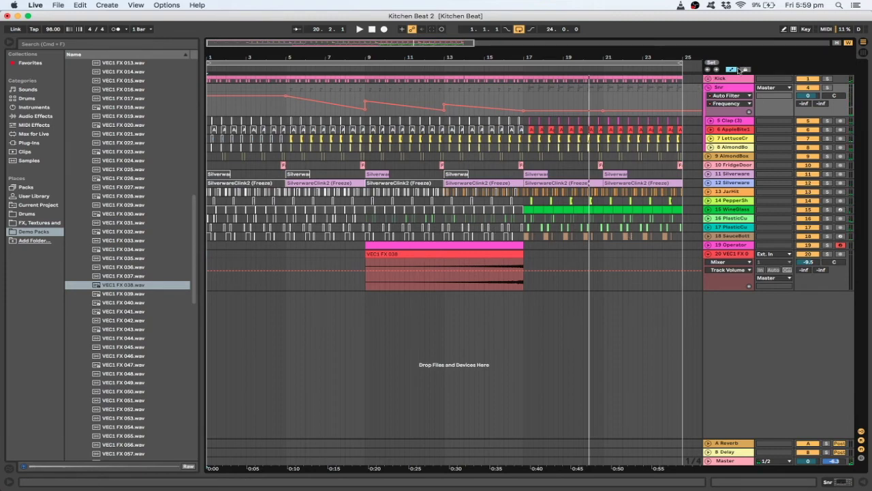
Hide the automation lanes and play the arrangement from bar 9
click(739, 70)
click(364, 273)
key(space)
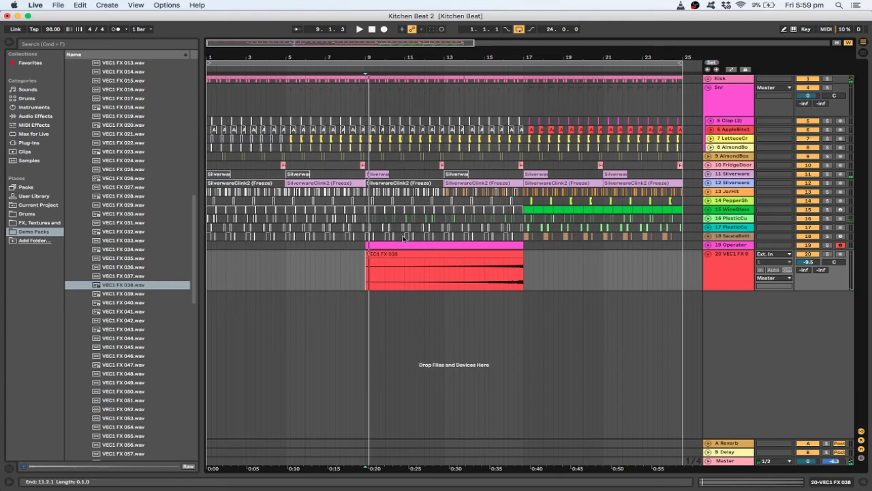
key(space)
Shift the VEC1 FX 038 clip to start at 9.3.1 and trim its end to 17.1.1
drag(371, 43, 368, 128)
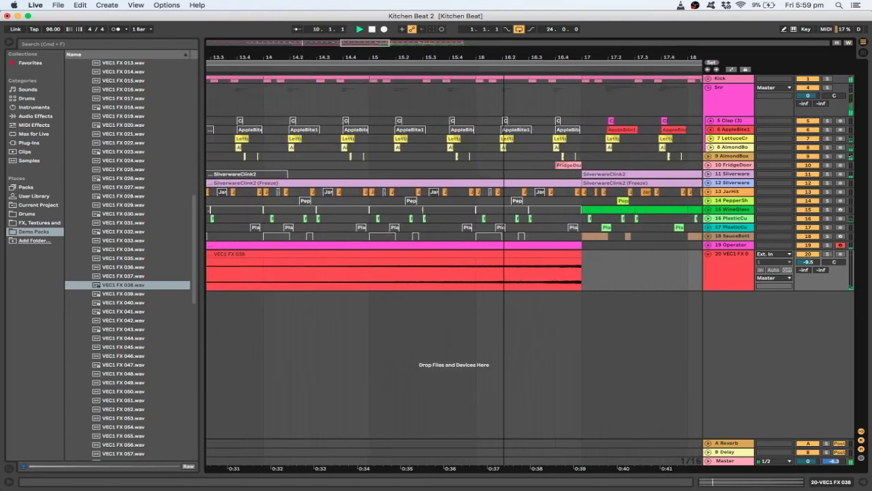
key(space)
drag(504, 253, 565, 257)
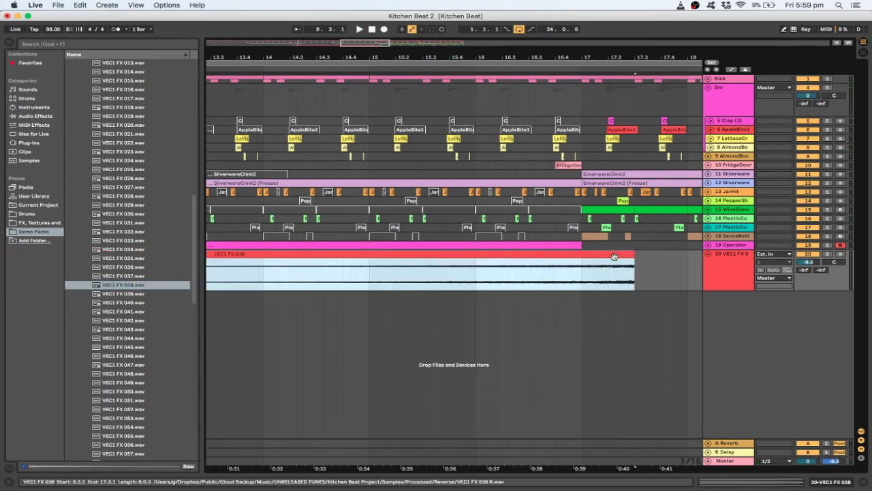
drag(627, 256, 583, 257)
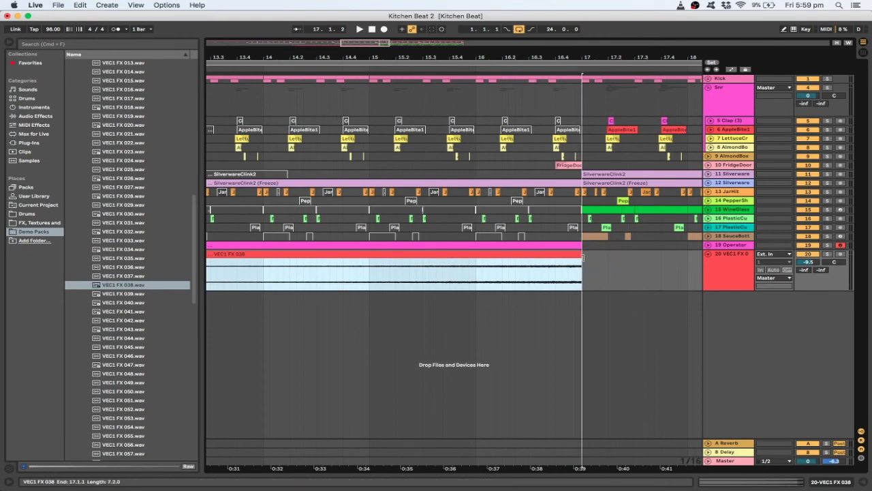
Play the arrangement from 8.4.1 to check the shifted riser clip
drag(381, 43, 349, 52)
click(319, 265)
key(space)
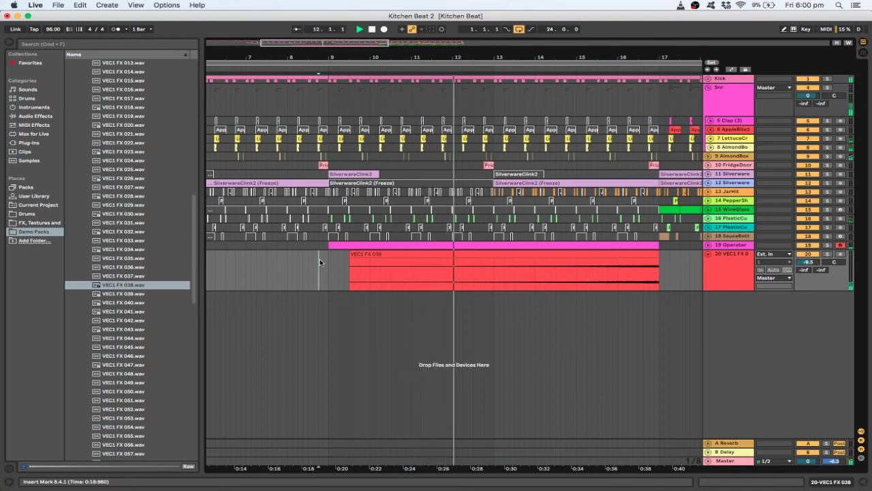
Add an EQ Eight to the VEC1 FX 038 track and set its first band to a low cut at about 40 Hz
double_click(728, 255)
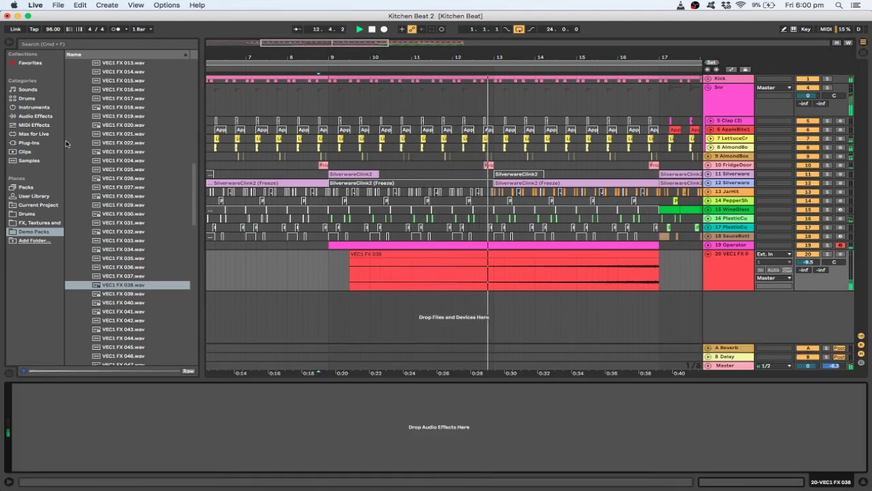
click(36, 116)
double_click(102, 187)
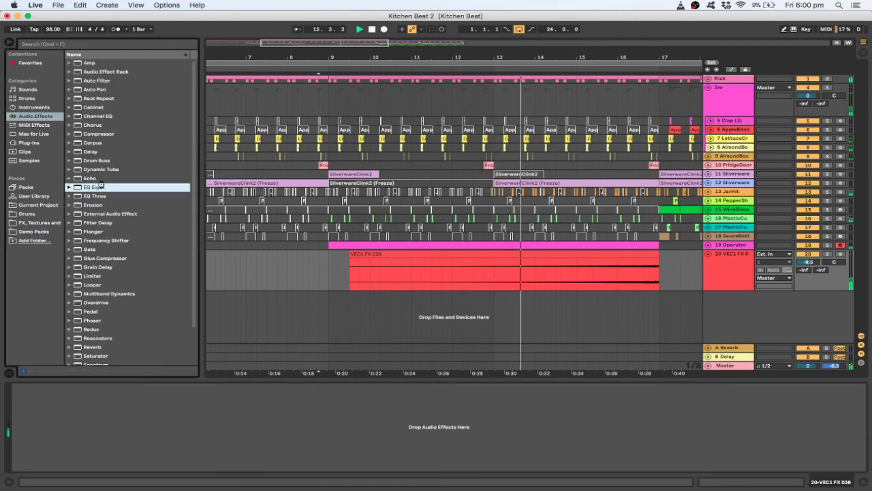
click(47, 465)
drag(69, 430, 76, 430)
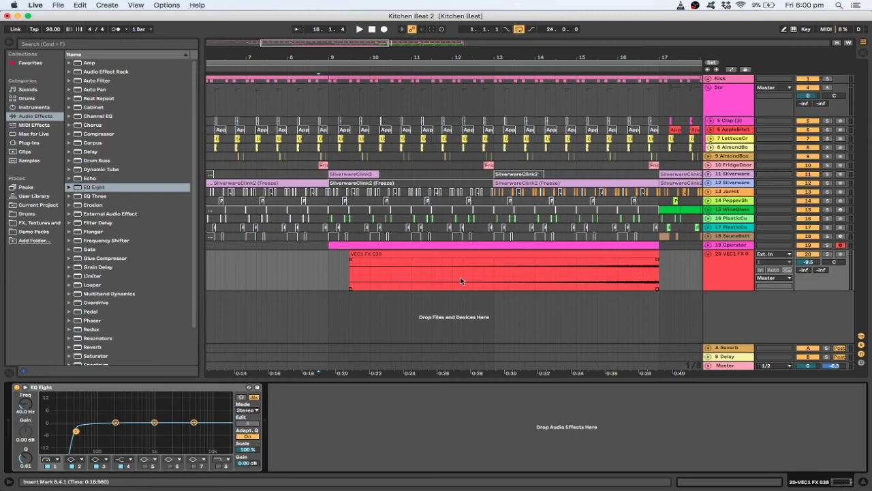
Reactivate the muted Clap and AppleBite clips in the beat from 16.4.1 leading into bar 17
key(plus)
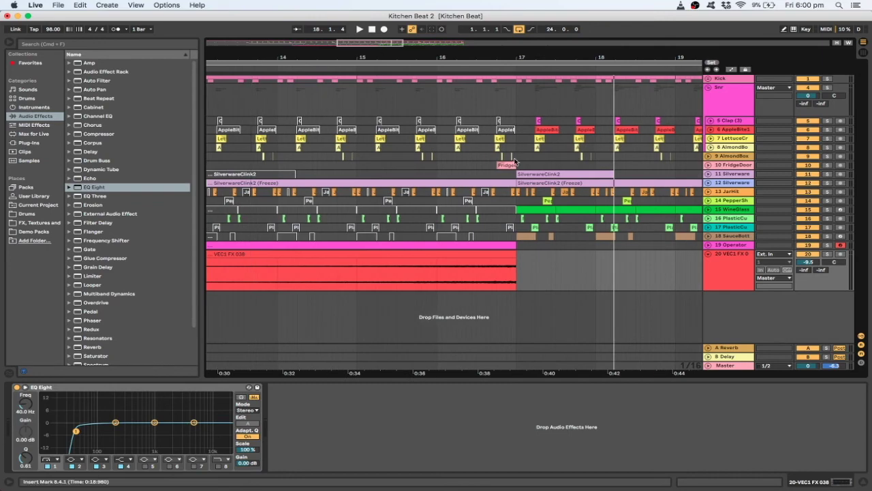
drag(520, 131, 498, 127)
click(495, 121)
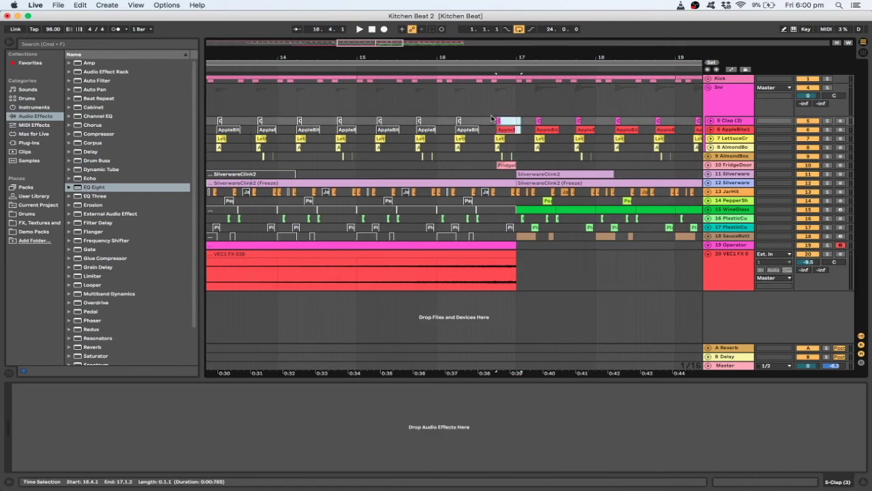
Move the VEC1 FX 038 riser clip one beat earlier so it spans 9.2.1 to 16.4.1
click(552, 253)
drag(500, 253, 480, 260)
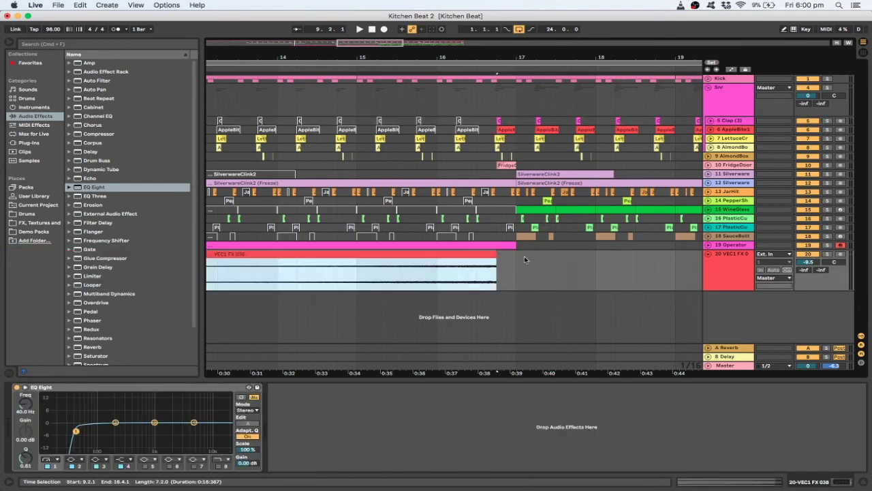
Unfold the Operator track, show its Speaker On automation, and switch it off from 16.4.1 to 17.1.1
click(708, 245)
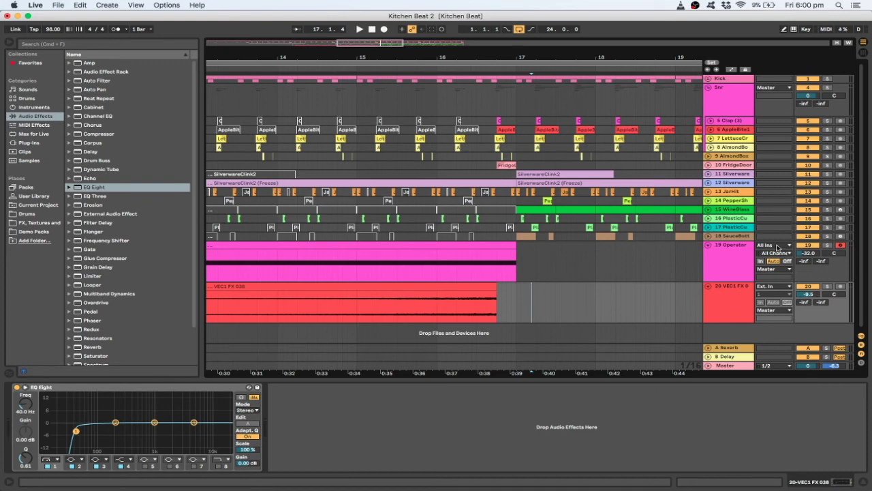
right_click(803, 246)
click(747, 249)
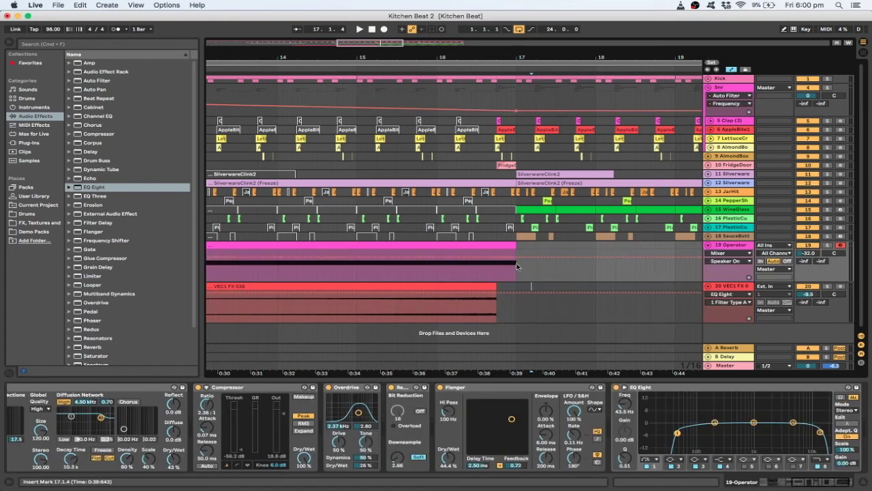
mouse_move(500, 269)
mouse_down()
mouse_move(515, 268)
mouse_move(510, 274)
mouse_up()
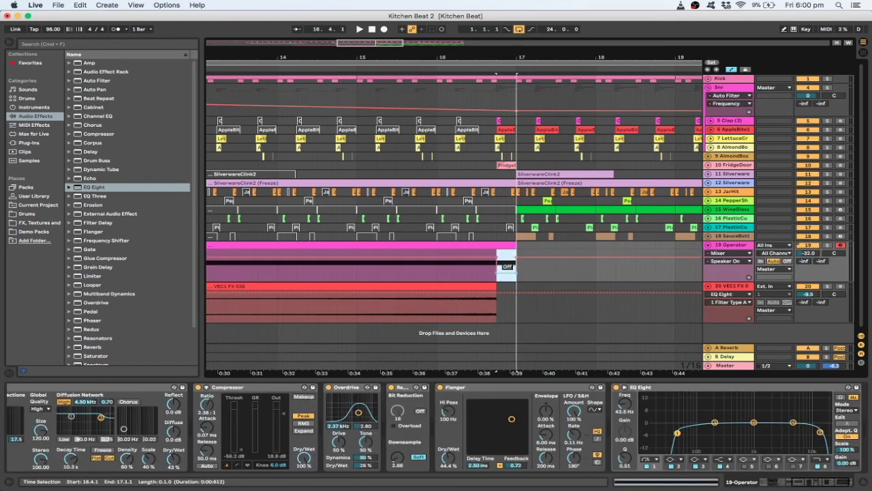
Automate the Operator track's Reverb Device On to switch off from 16.4.1 to 17.1.1
scroll(479, 427, left, 5)
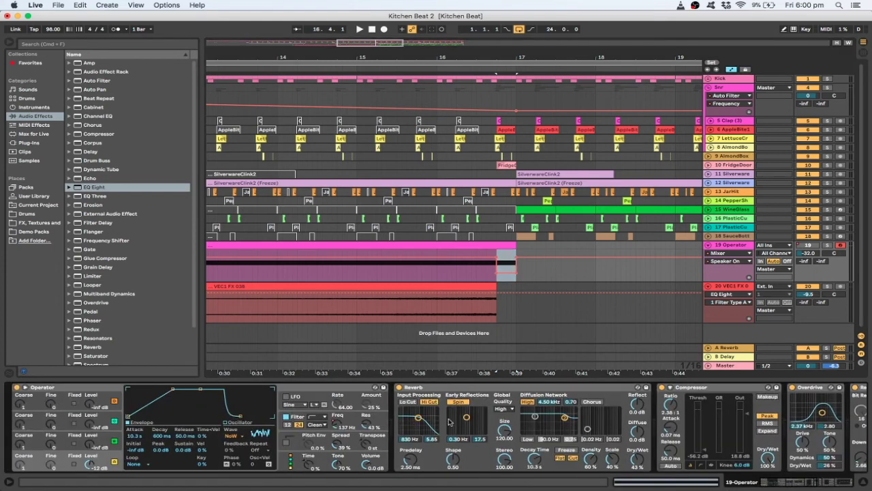
click(399, 390)
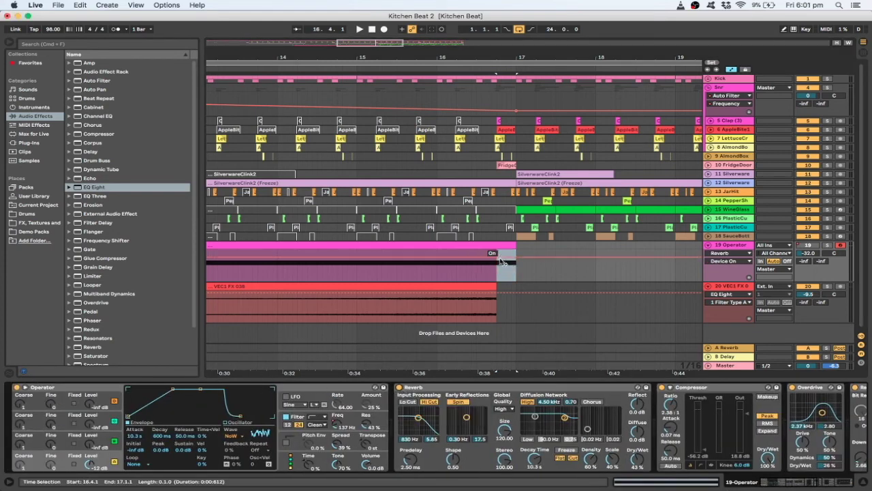
drag(502, 264, 502, 273)
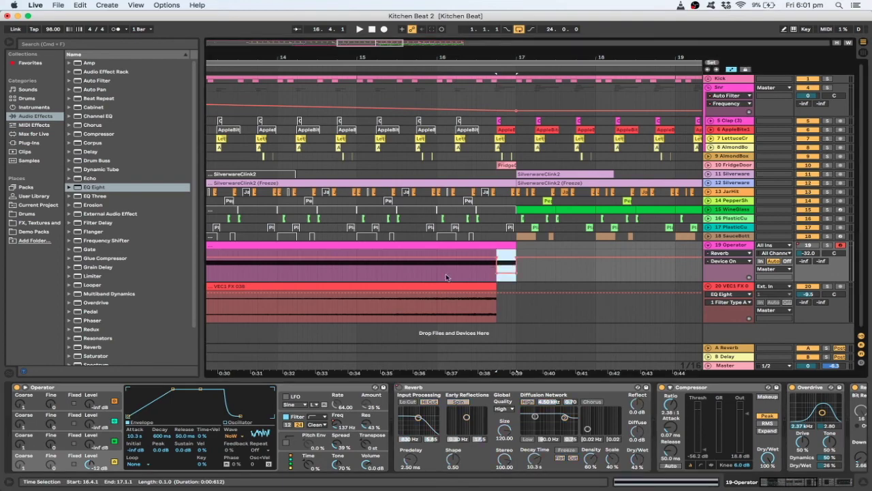
key(minus)
key(minus)
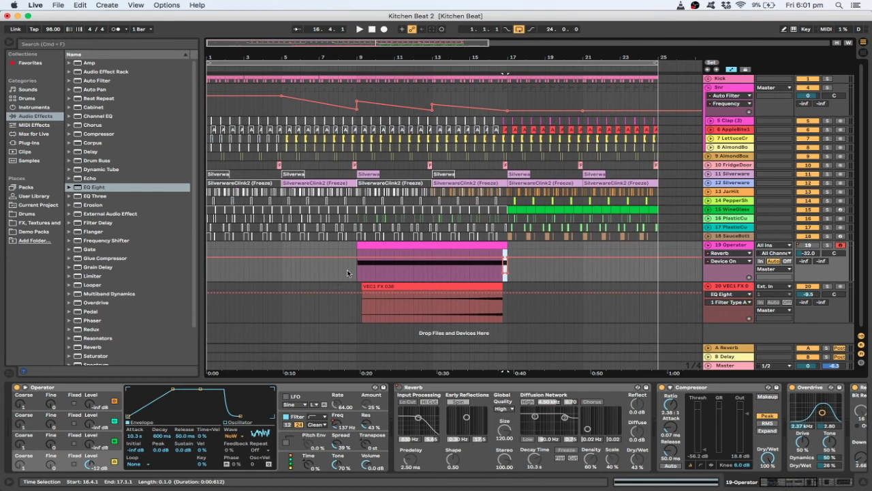
Play the arrangement from 8.3.1 and trim the Operator clip's end to 16.4.1
click(347, 272)
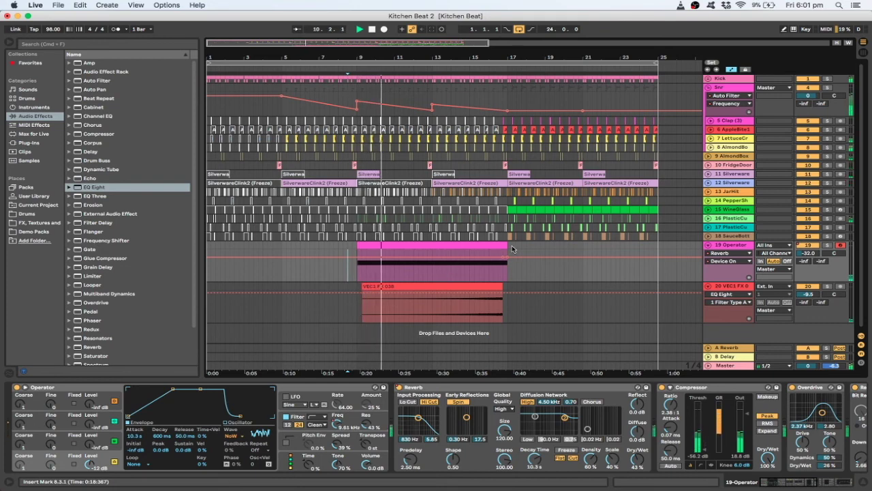
click(444, 277)
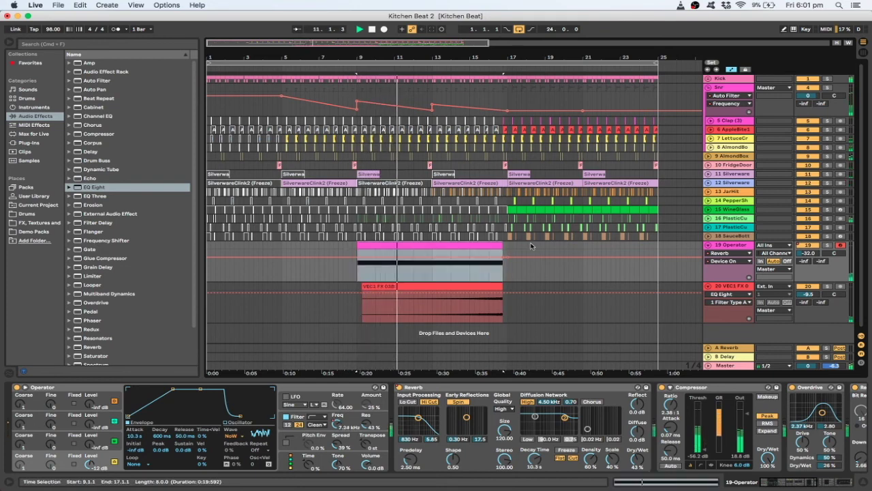
drag(453, 41, 471, 73)
drag(412, 45, 404, 45)
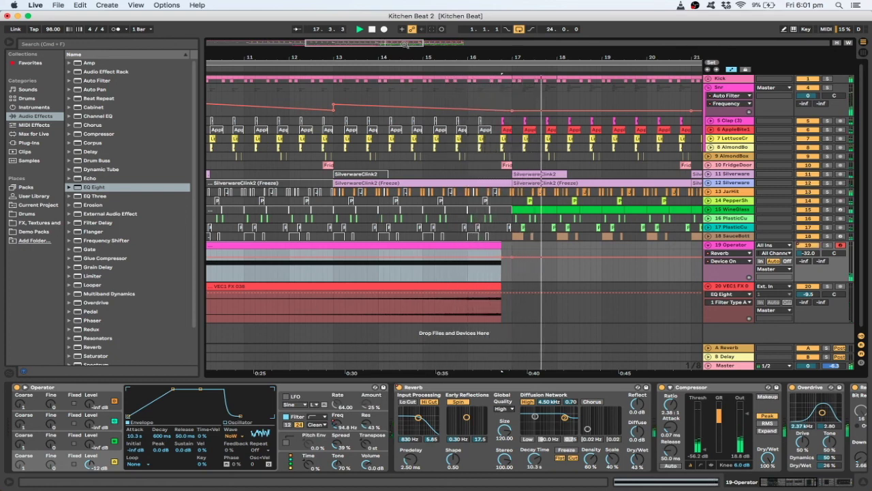
Play the transition from 16.1.3, select the AlmondBox section from 16.4.1 to 17.1.1, and stop playback
click(473, 174)
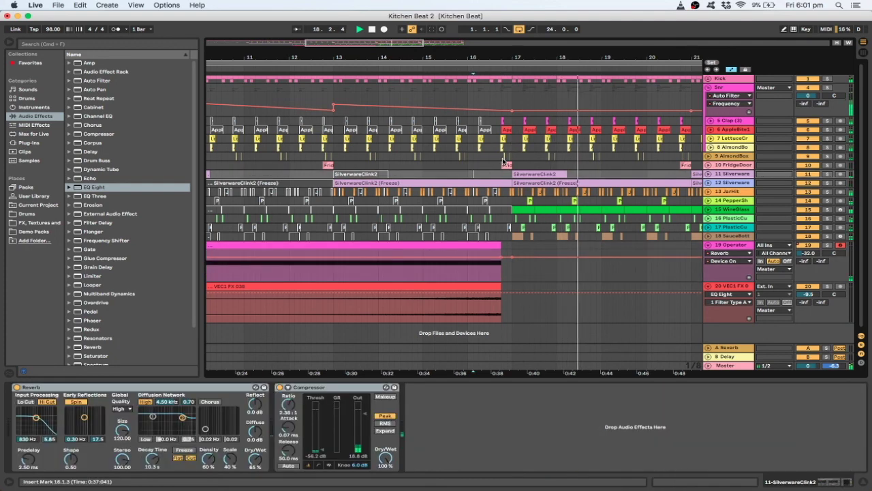
click(482, 164)
click(509, 156)
key(minus)
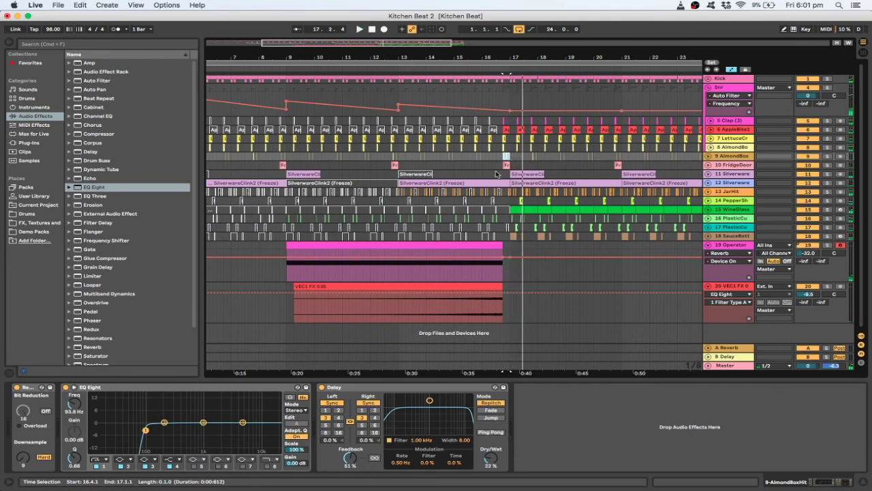
key(space)
Shift the SilverwareClink2 (Freeze) clip at bar 13 to end at 16.4.1 and trim its start to 13.1.1
click(501, 184)
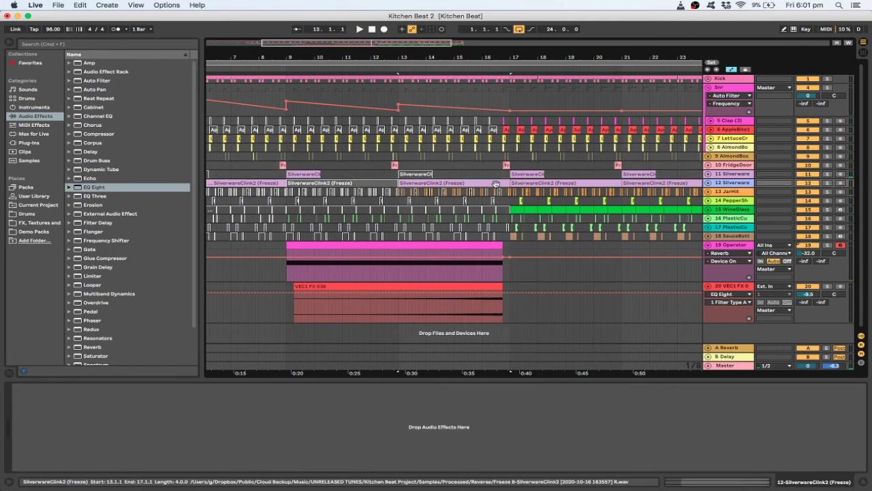
drag(497, 184, 491, 183)
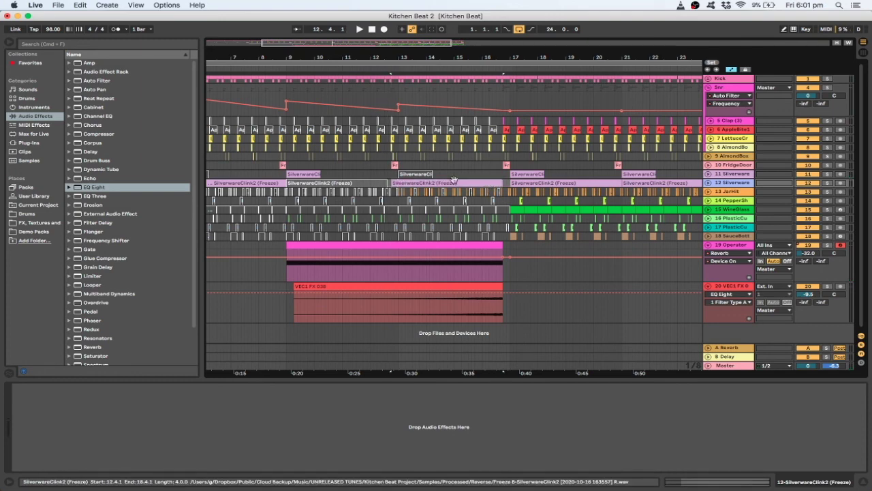
drag(391, 181, 399, 181)
Play the arrangement from 12.3.3 to check the shifted SilverwareClink2 (Freeze) clip leading into bar 17
click(389, 177)
key(space)
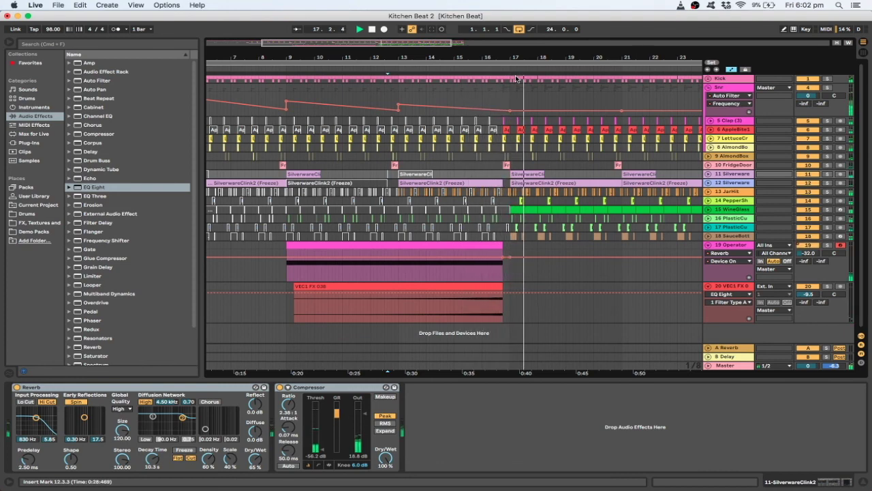
key(space)
drag(380, 43, 378, 72)
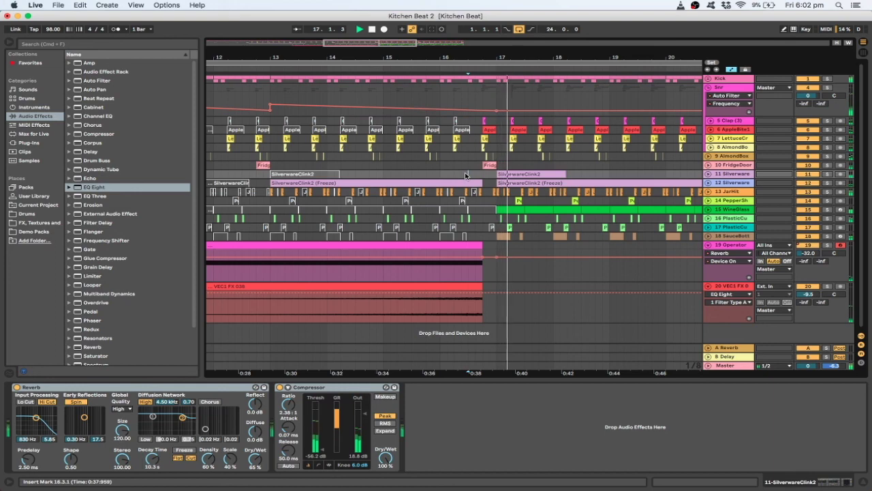
Delete the SilverwareClink2 clip at 17.1.1 and replay the transition from 16.3.1
click(504, 172)
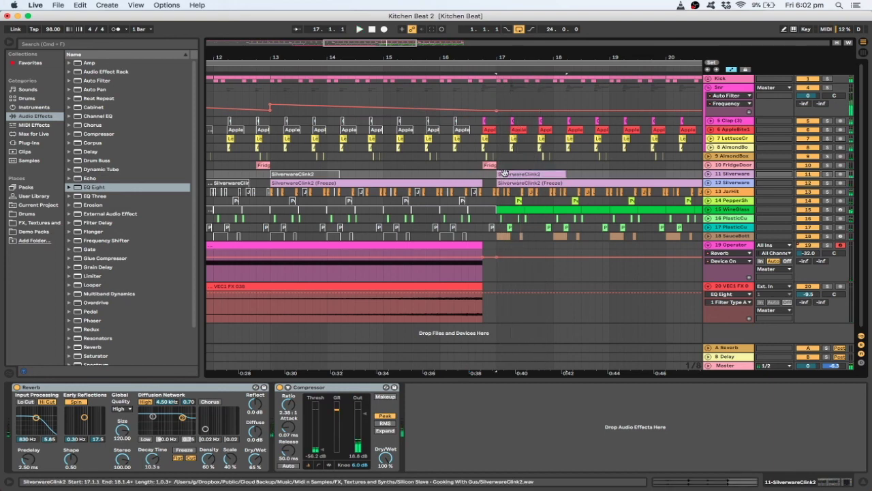
click(505, 174)
click(468, 176)
key(space)
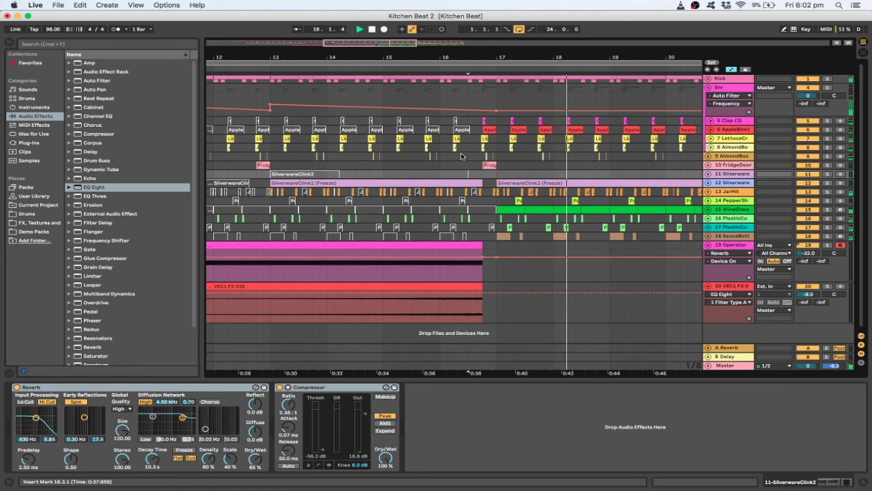
Stop playback and play the full arrangement from 1.1.1
drag(369, 45, 351, 46)
key(space)
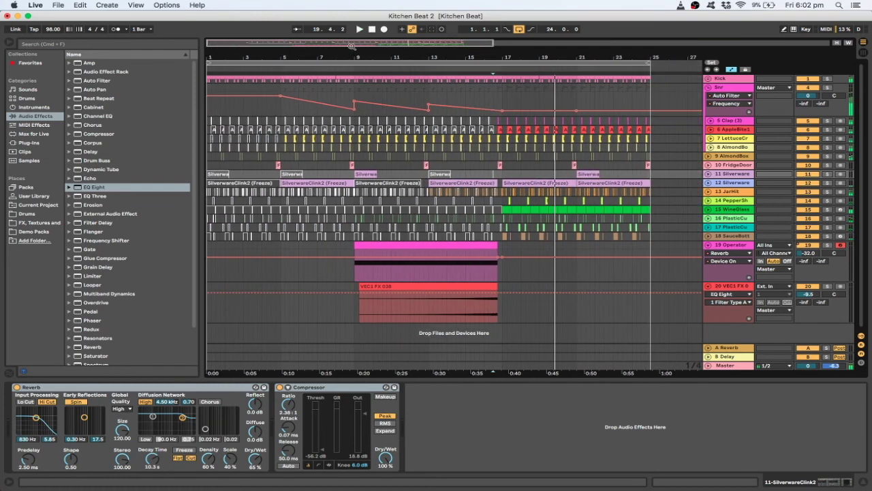
click(372, 29)
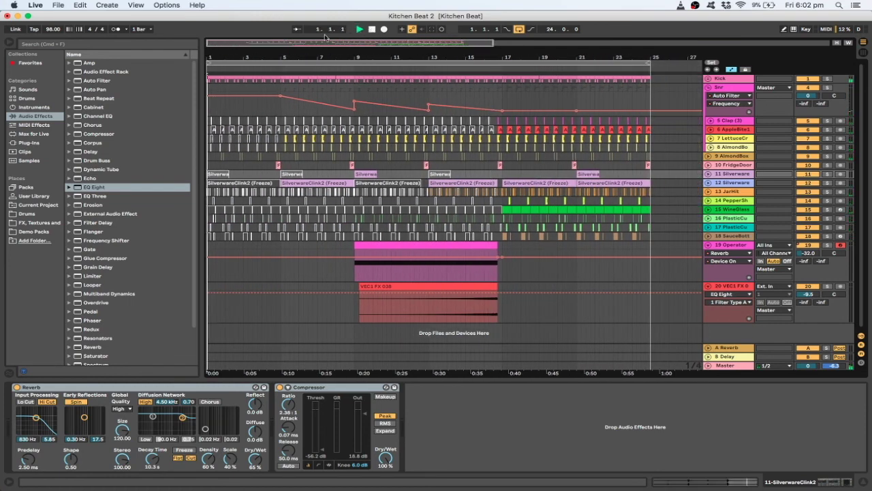
drag(325, 44, 325, 41)
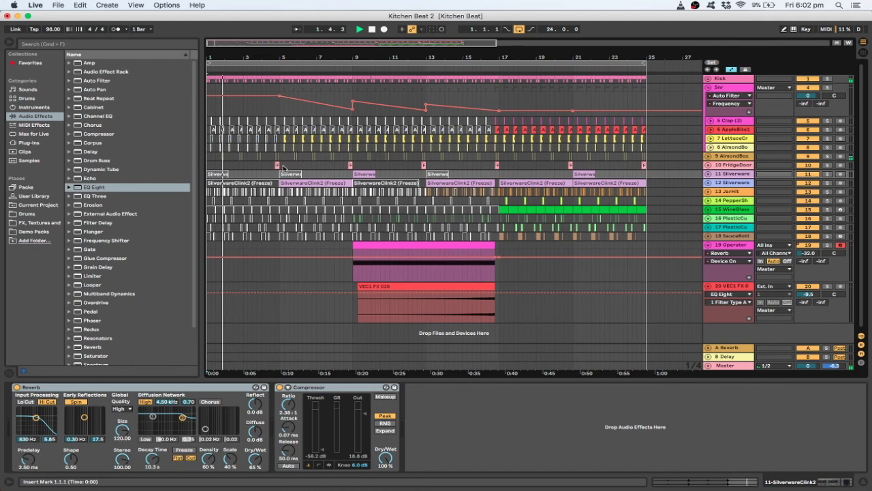